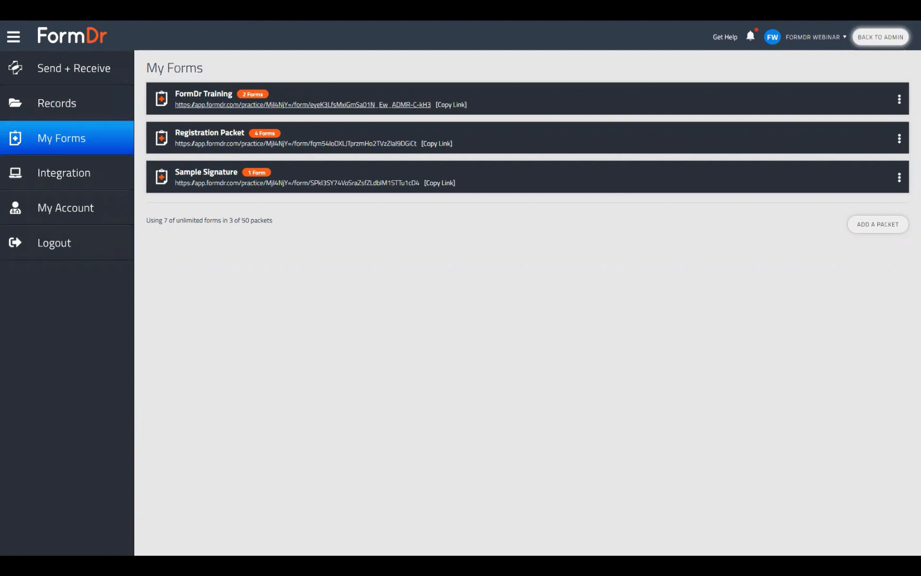
Open the forms of the FormDr Training packet for editing.
left_click(899, 99)
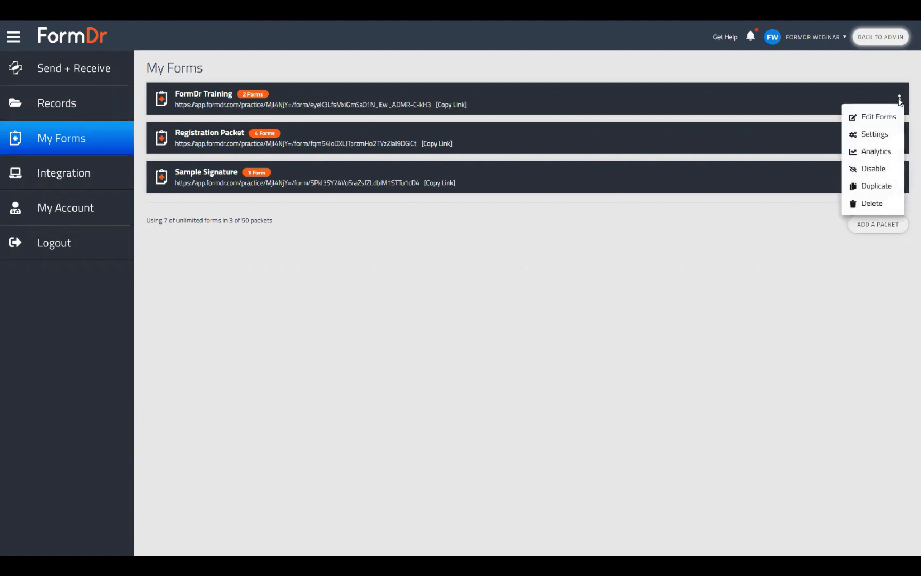
left_click(865, 117)
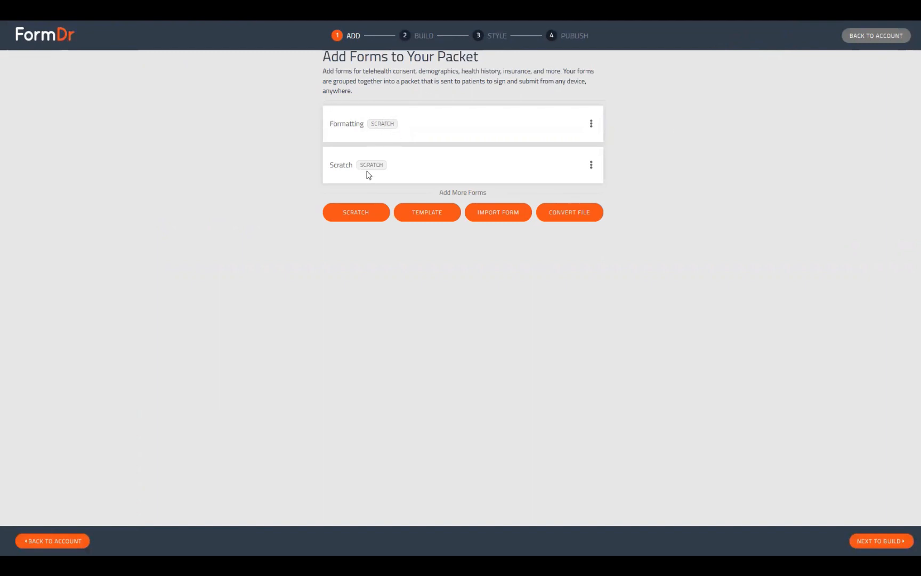
left_click_drag(331, 126, 354, 126)
left_click(360, 118)
left_click(356, 214)
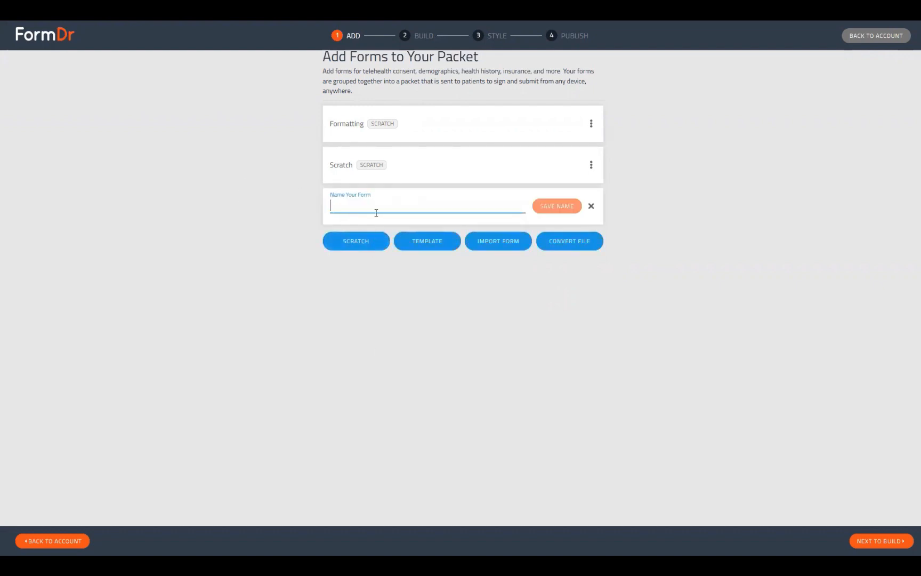
left_click(590, 206)
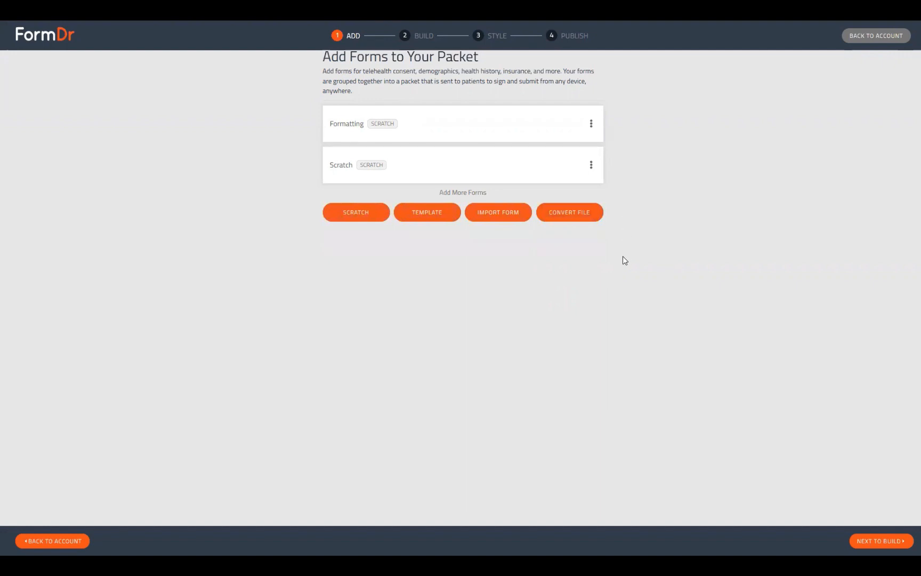
Proceed to the Build stage, view the Scratch form and return to the Formatting form.
left_click(876, 541)
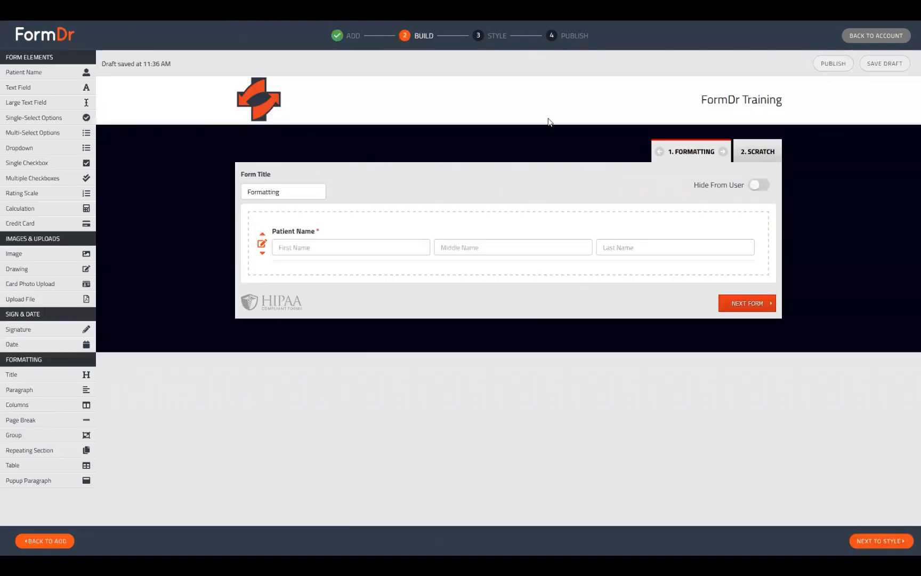
left_click(758, 151)
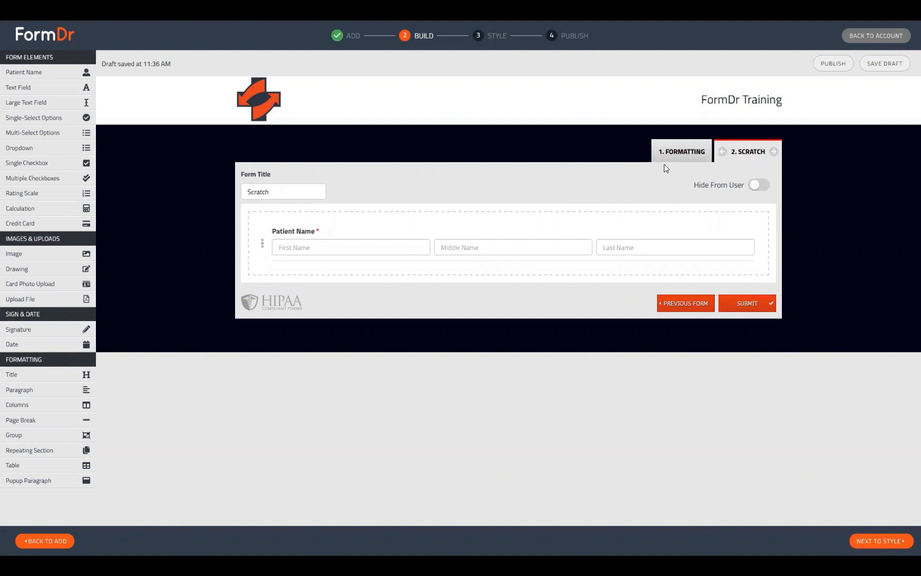
left_click(678, 152)
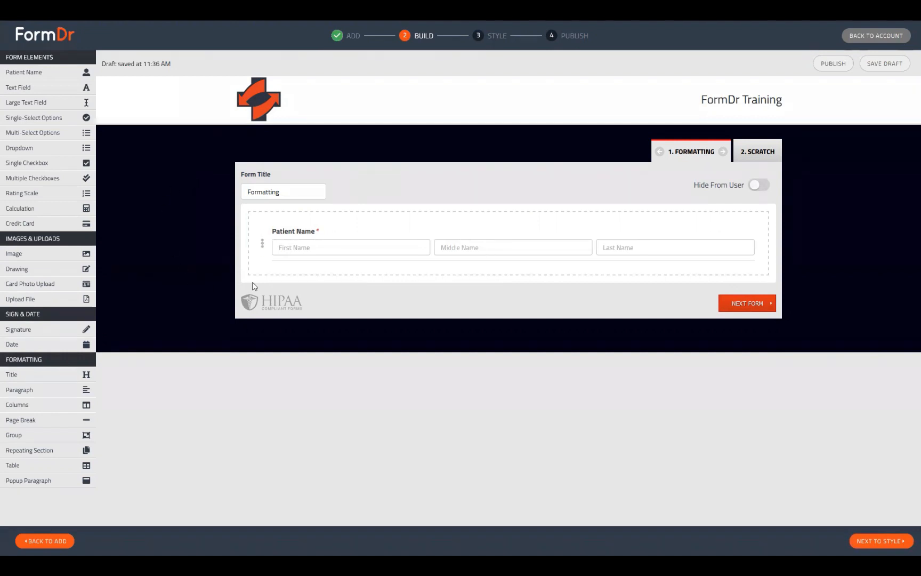
left_click(686, 243)
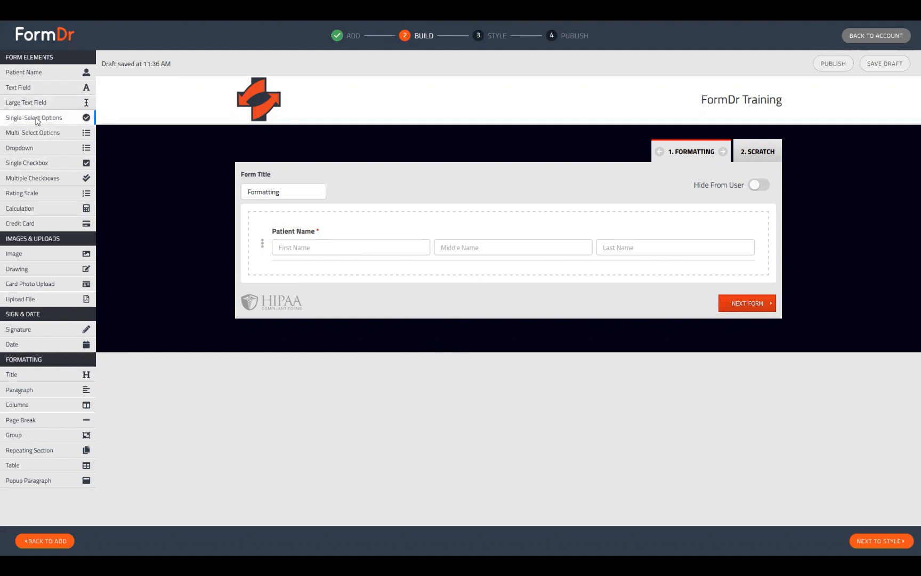
Add two text fields, a dropdown and Yes/No single-select options, in that order, below Patient Name on the Formatting form.
left_click(22, 92)
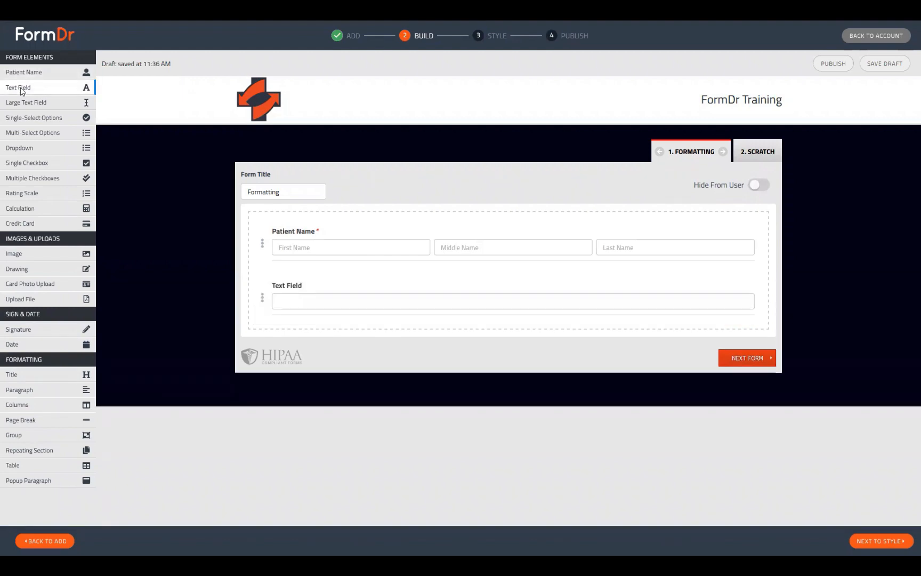
left_click(22, 119)
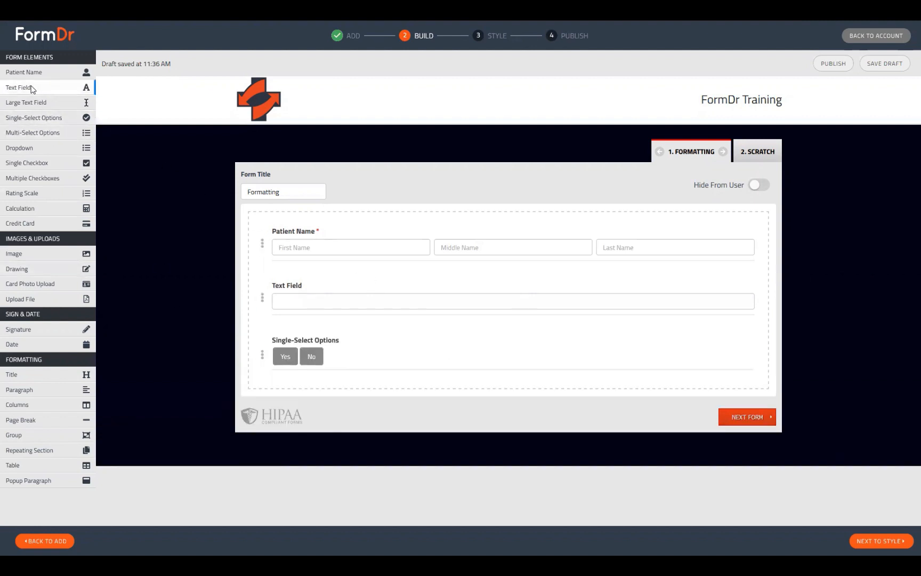
left_click_drag(31, 89, 341, 328)
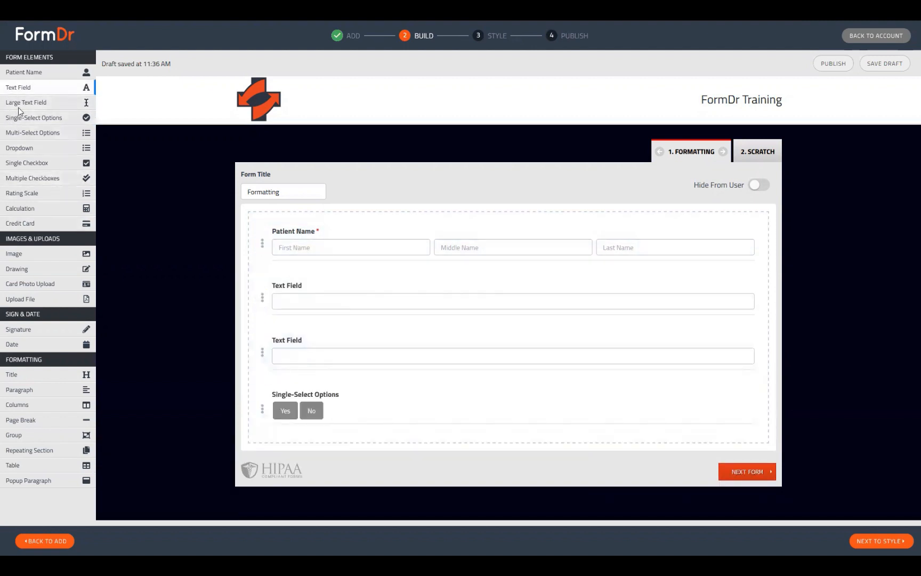
left_click_drag(28, 147, 262, 354)
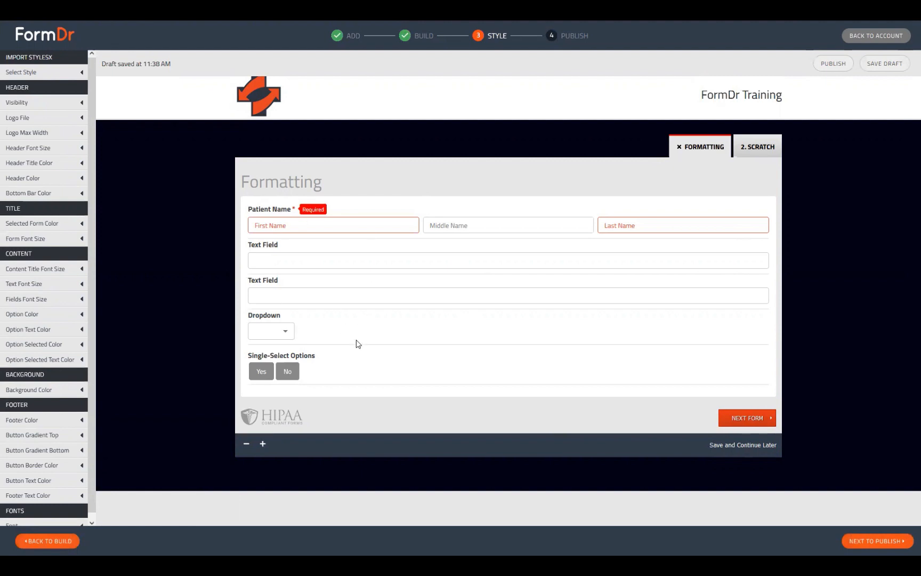
Examine how the Formatting form's stacked fields are laid out in the Style stage preview.
left_click_drag(249, 253, 250, 277)
left_click(250, 276)
left_click_drag(255, 355, 303, 356)
left_click(363, 341)
left_click(327, 260)
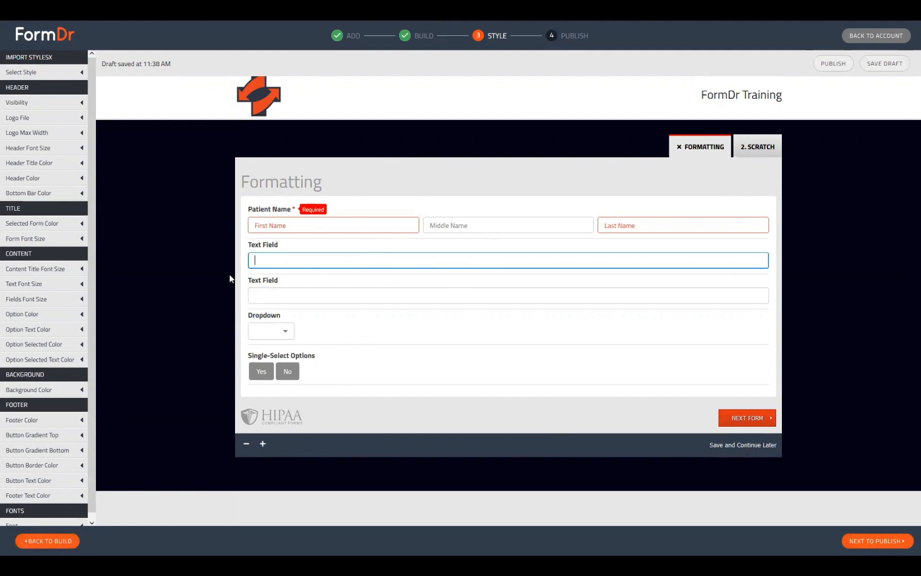
left_click(411, 342)
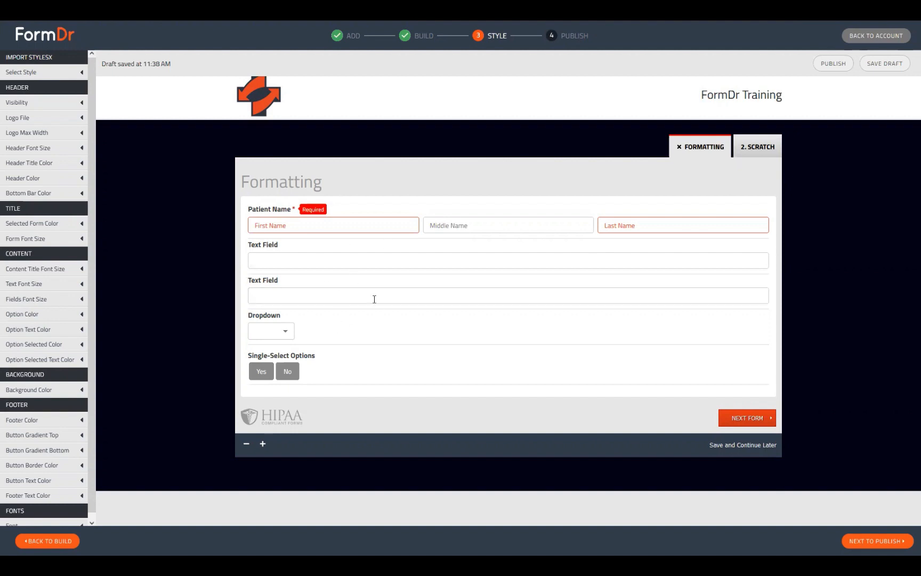
Back in Build, place Patient Name and a new Date field side by side in a columns section above the text fields, and preview the form.
left_click(56, 542)
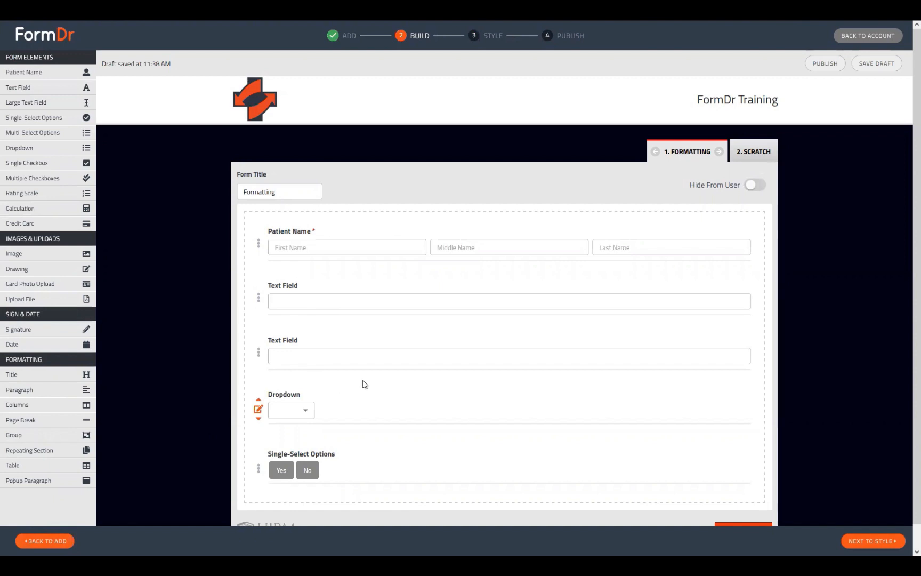
scroll(220, 350, "down", 1)
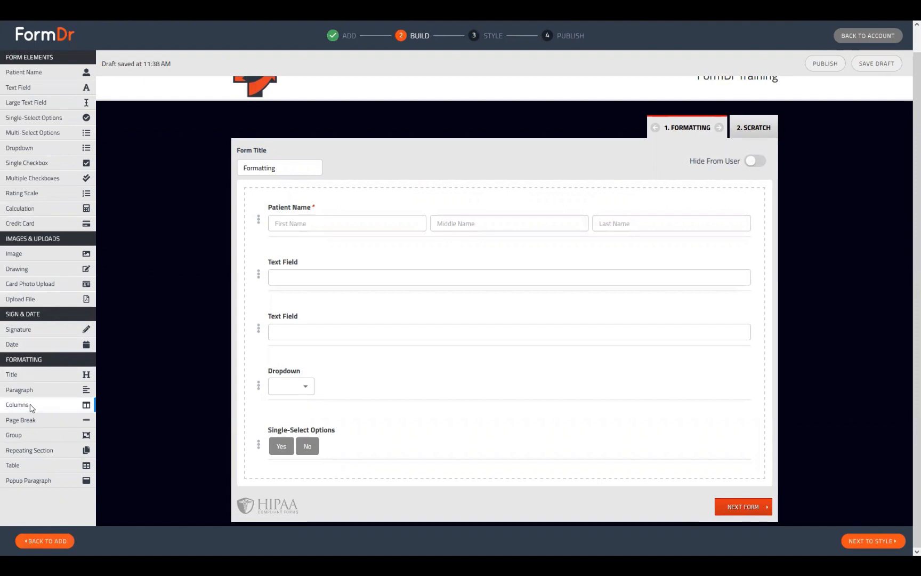
left_click_drag(30, 407, 331, 271)
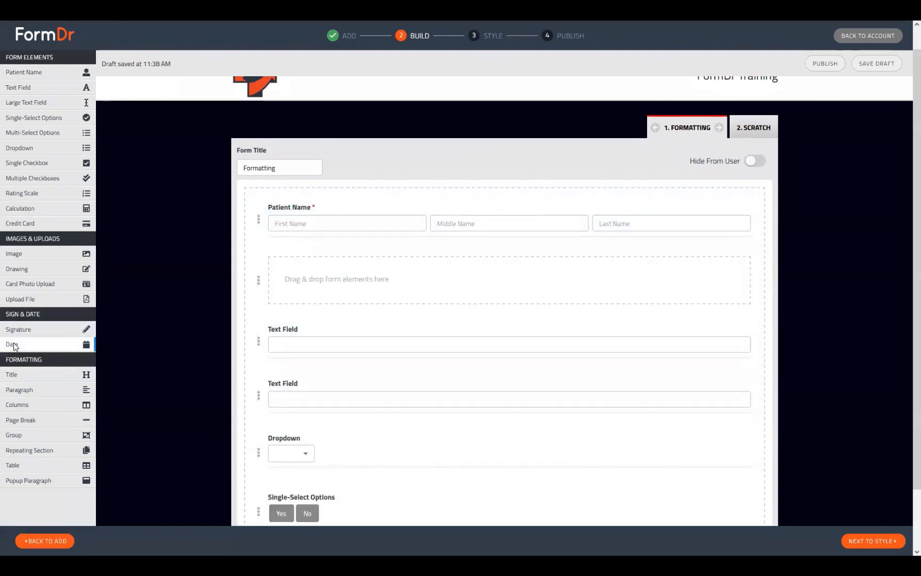
left_click_drag(16, 345, 302, 238)
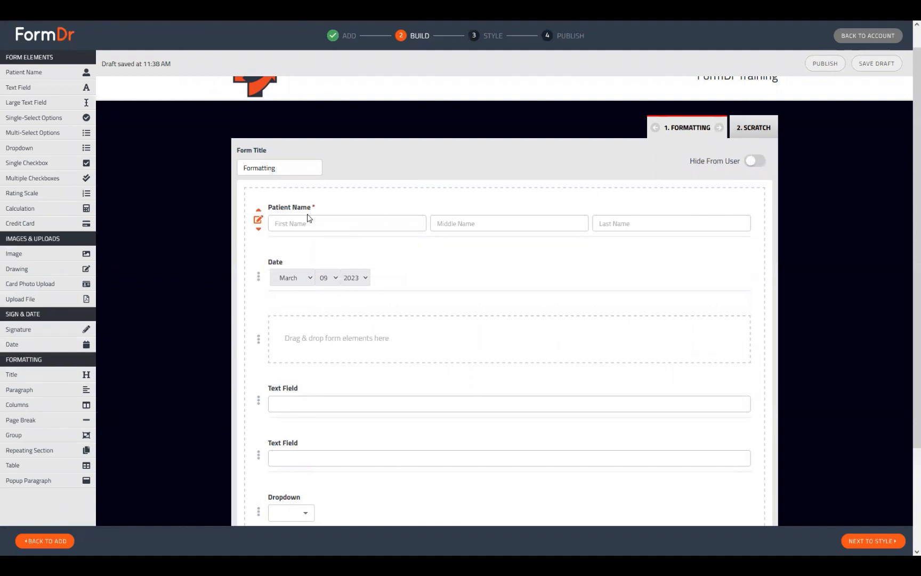
left_click_drag(308, 217, 336, 292)
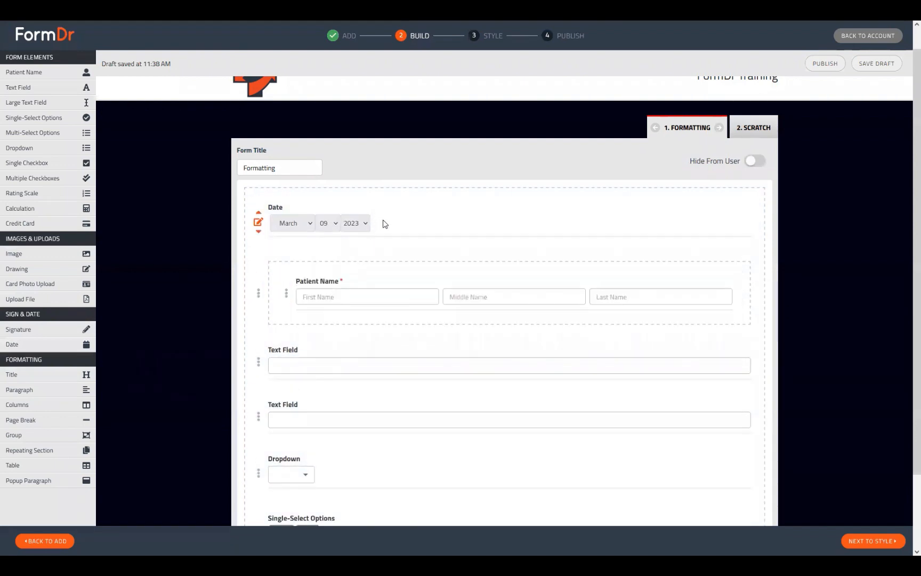
left_click_drag(385, 225, 408, 275)
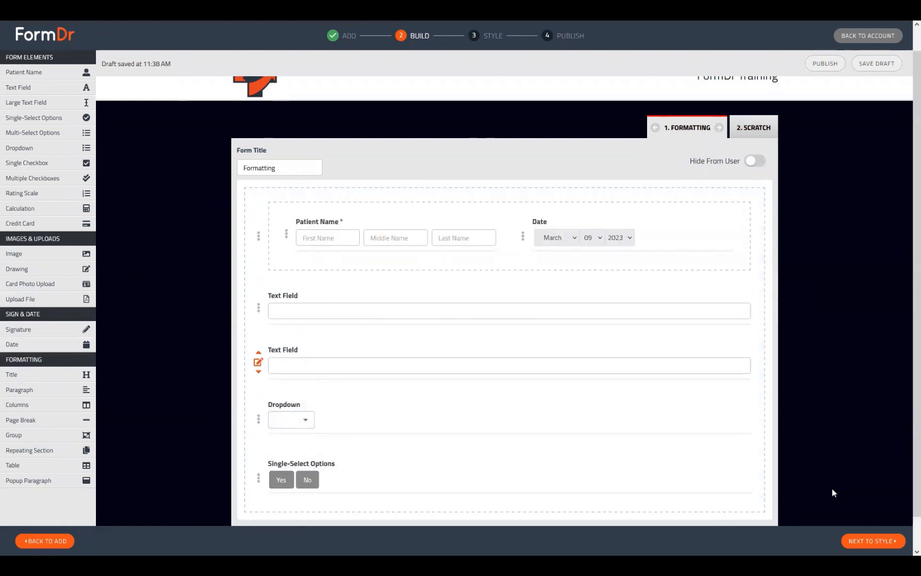
left_click(855, 533)
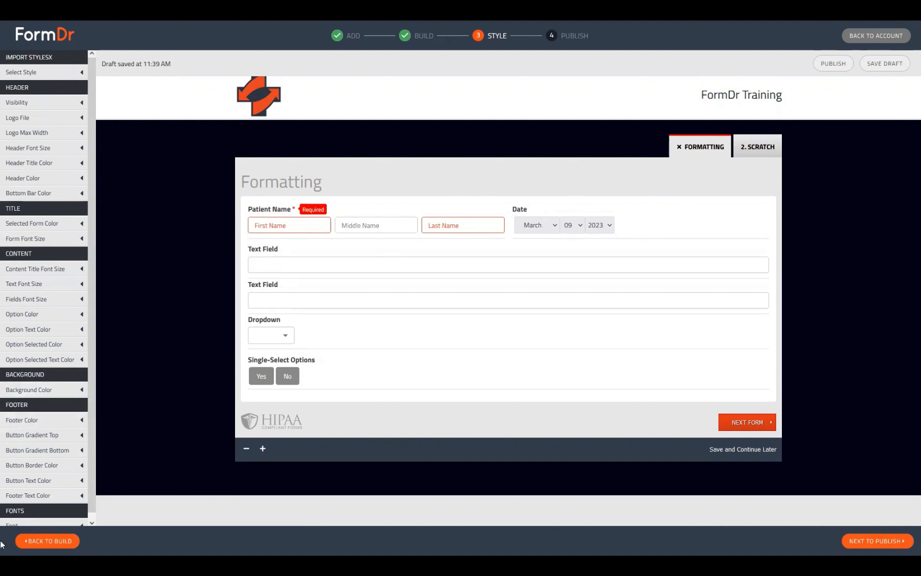
Return to Build and add a second columns section containing both text fields, the dropdown and the single-select options.
left_click(48, 541)
scroll(427, 410, "down", 2)
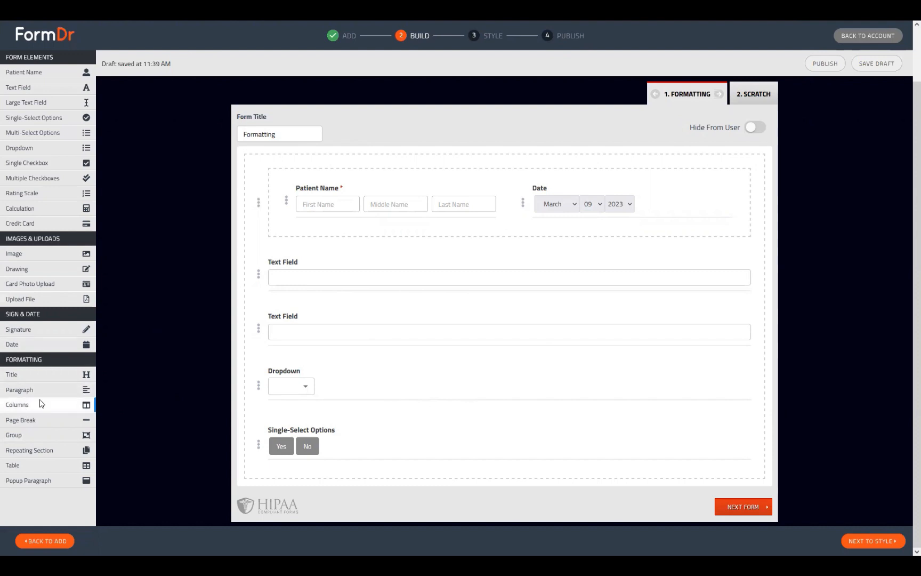
left_click_drag(40, 403, 329, 263)
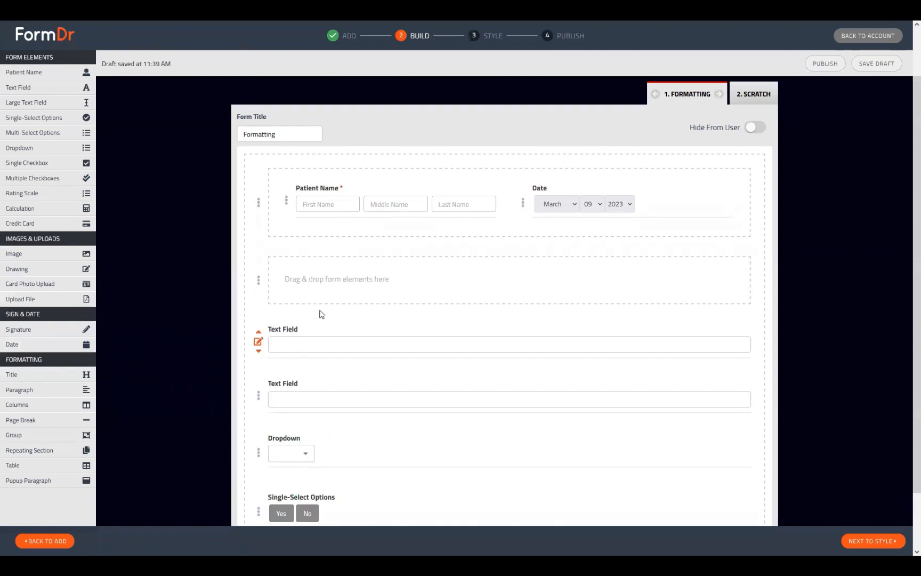
left_click_drag(322, 314, 329, 280)
mouse_move(322, 321)
left_mouse_down()
mouse_move(336, 296)
mouse_move(323, 333)
mouse_move(339, 315)
mouse_move(333, 330)
left_mouse_up()
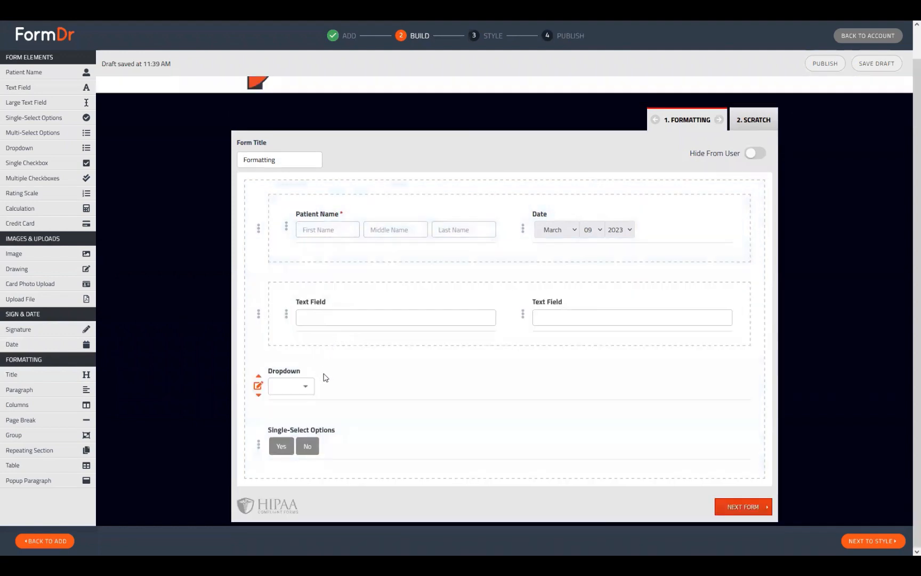
left_click_drag(323, 376, 355, 448)
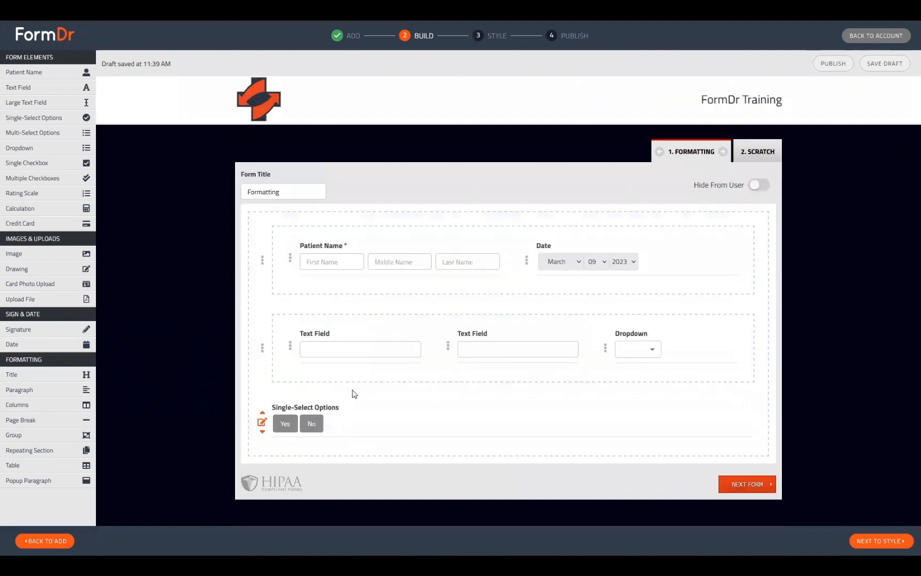
left_click_drag(354, 395, 374, 497)
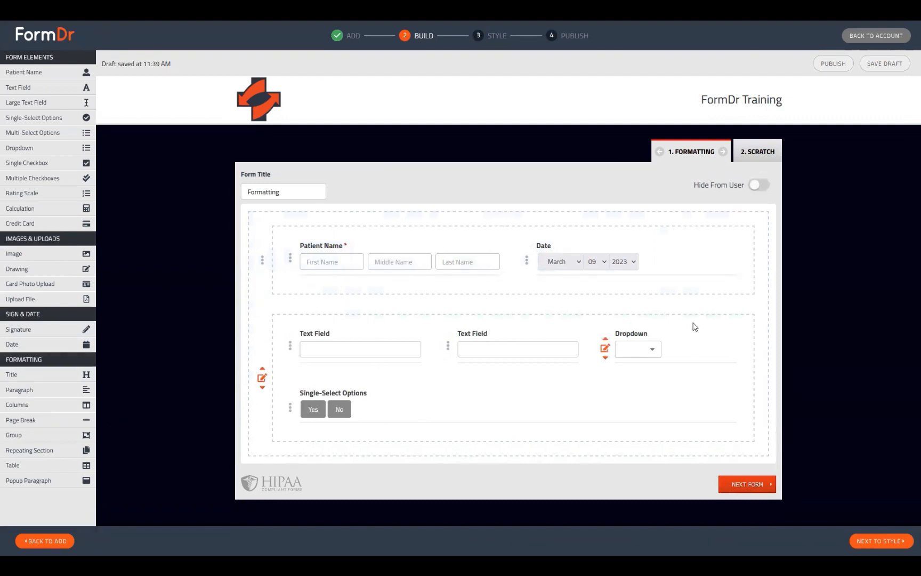
Set the second columns section to 4 columns, trying 2 columns for comparison, and finish editing it.
left_click(262, 378)
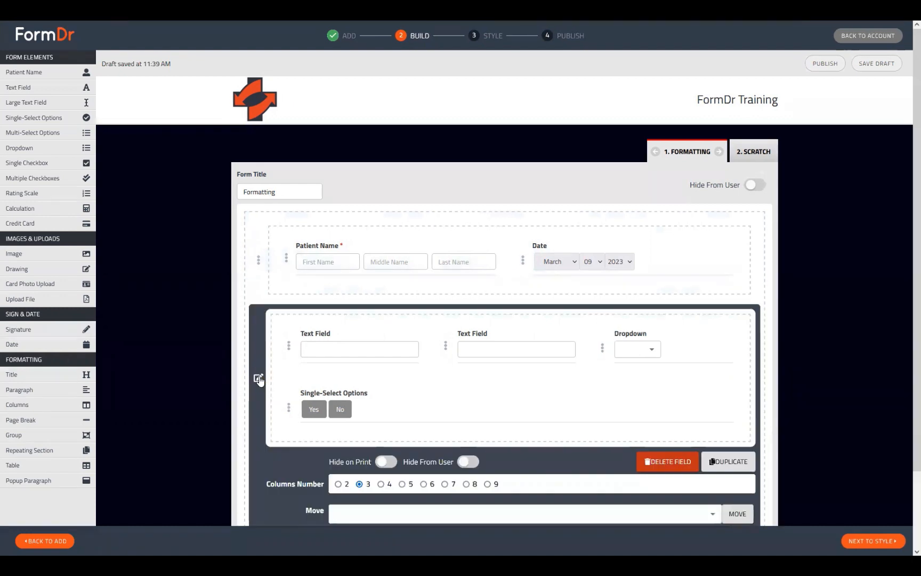
left_click(259, 380)
left_click(261, 374)
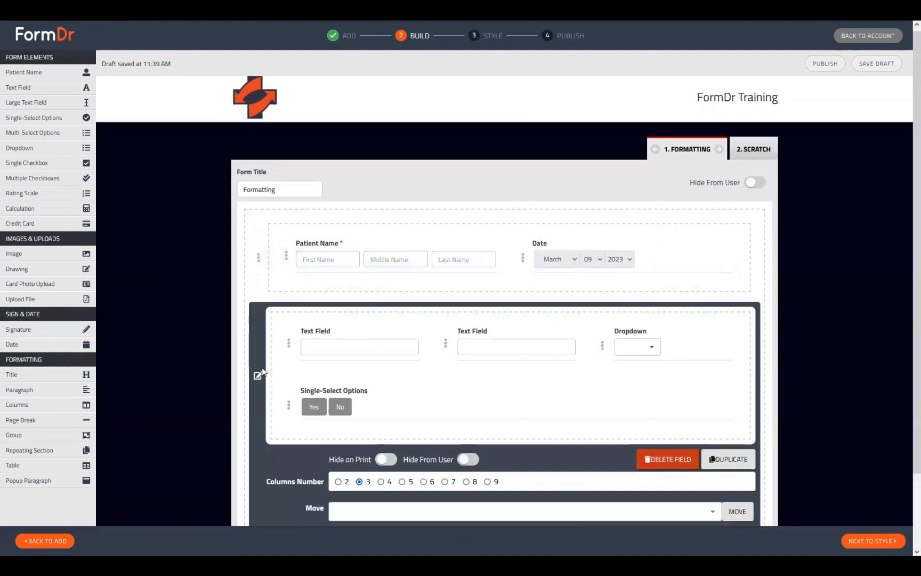
scroll(262, 373, "down", 2)
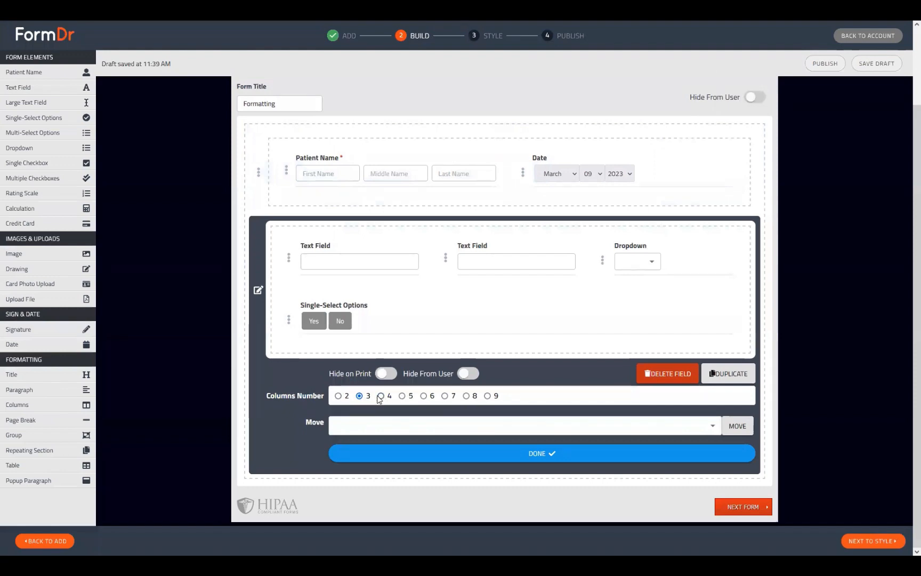
left_click(380, 396)
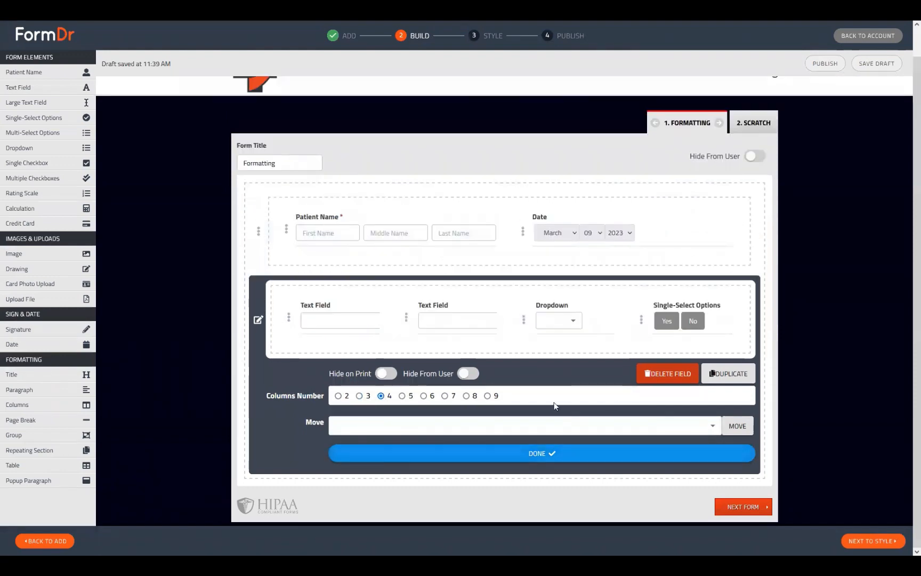
left_click(339, 396)
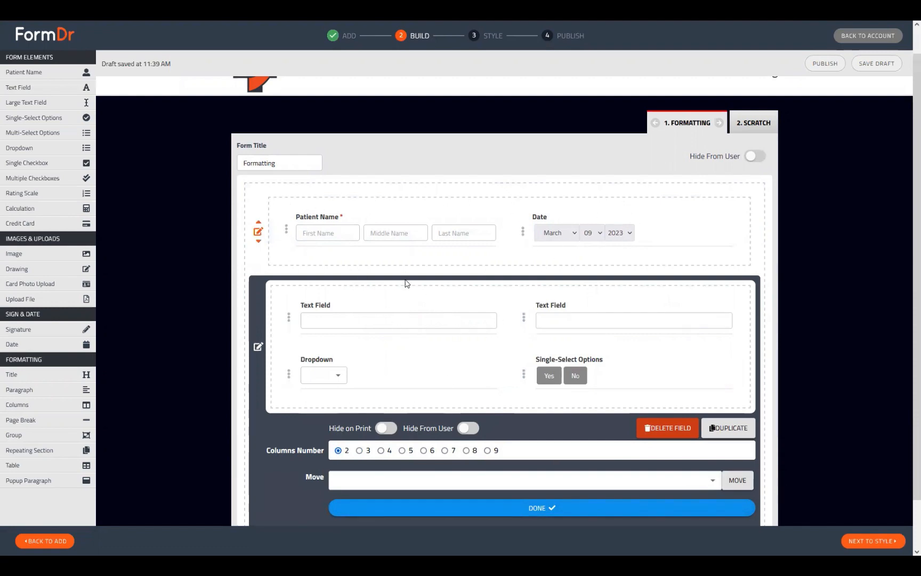
left_click(381, 451)
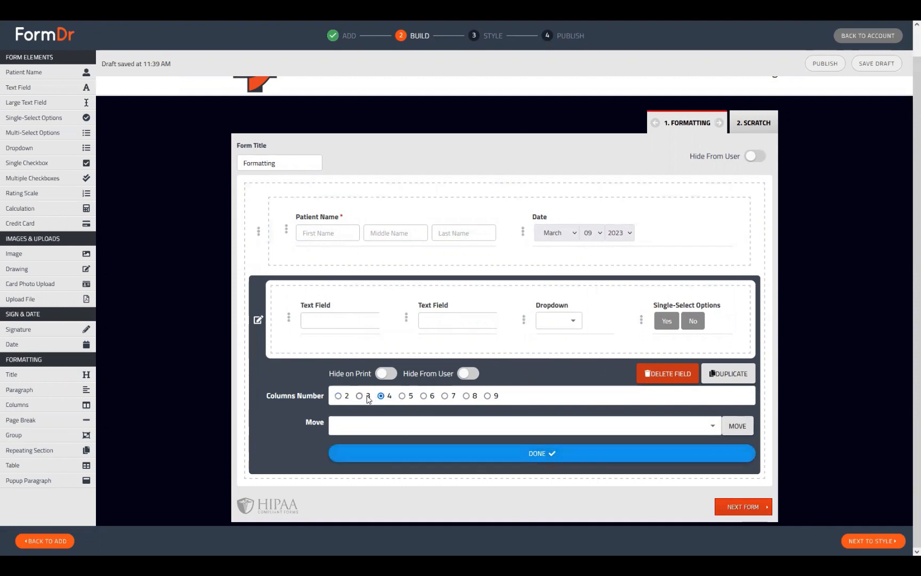
left_click(397, 453)
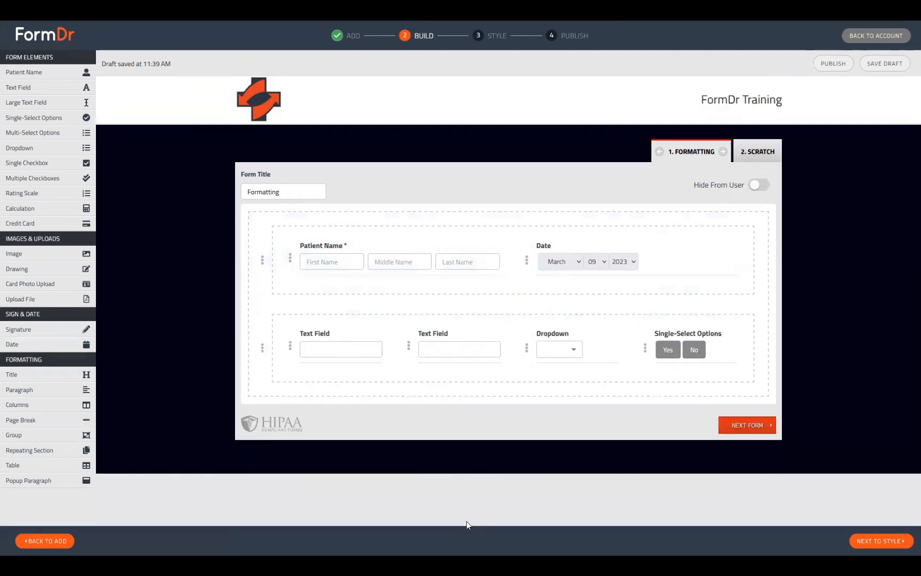
Preview the Formatting form's four-column row in the Style stage and return to Build.
left_click(878, 542)
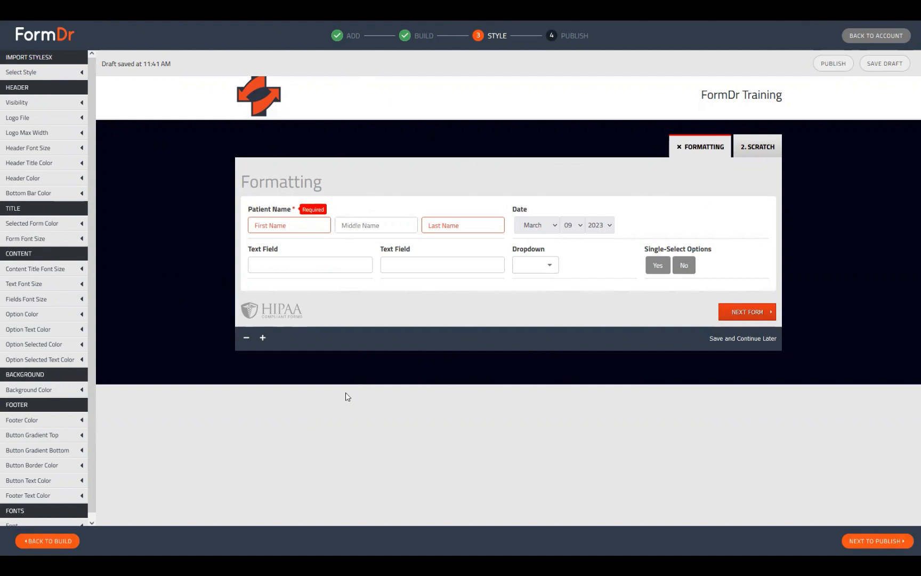
left_click(72, 541)
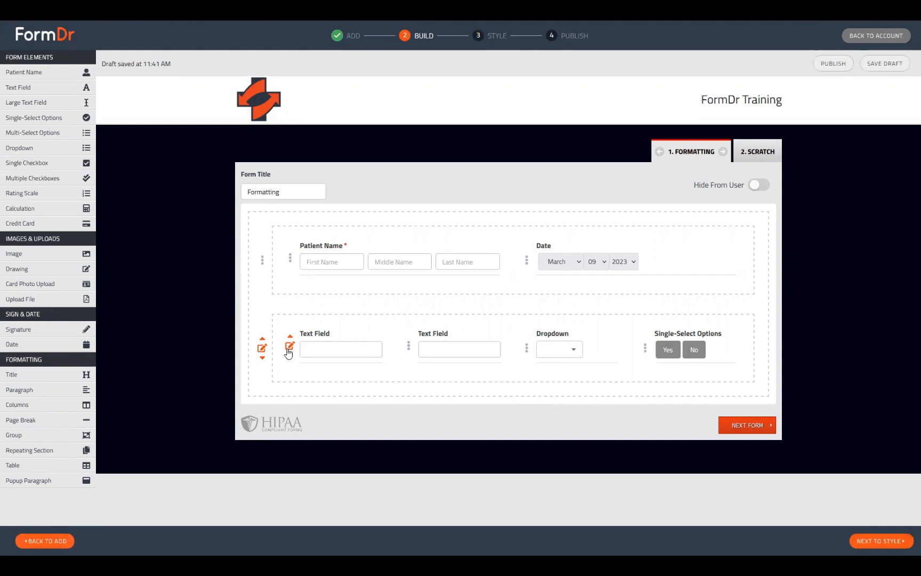
Retitle the first text field in the four-column section as Name.
left_click(288, 350)
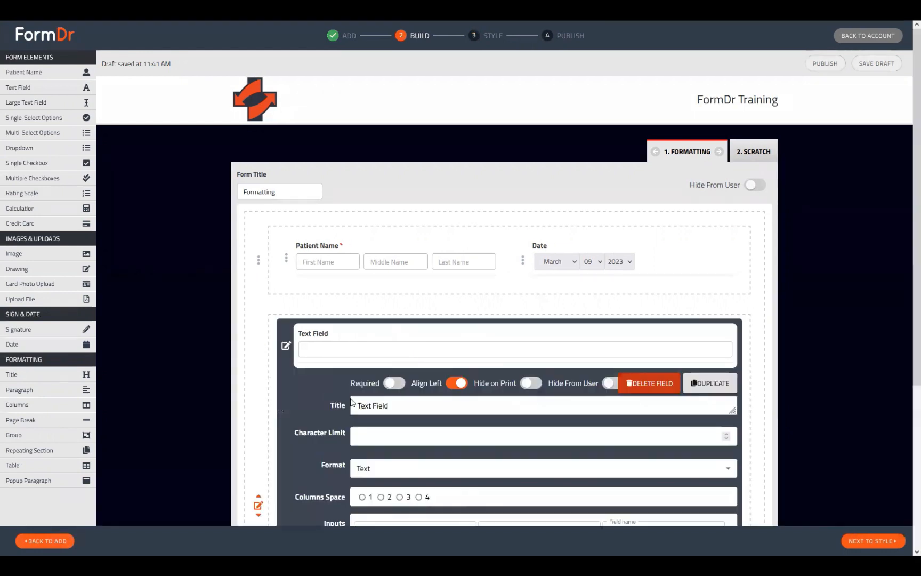
key("ctrl+a")
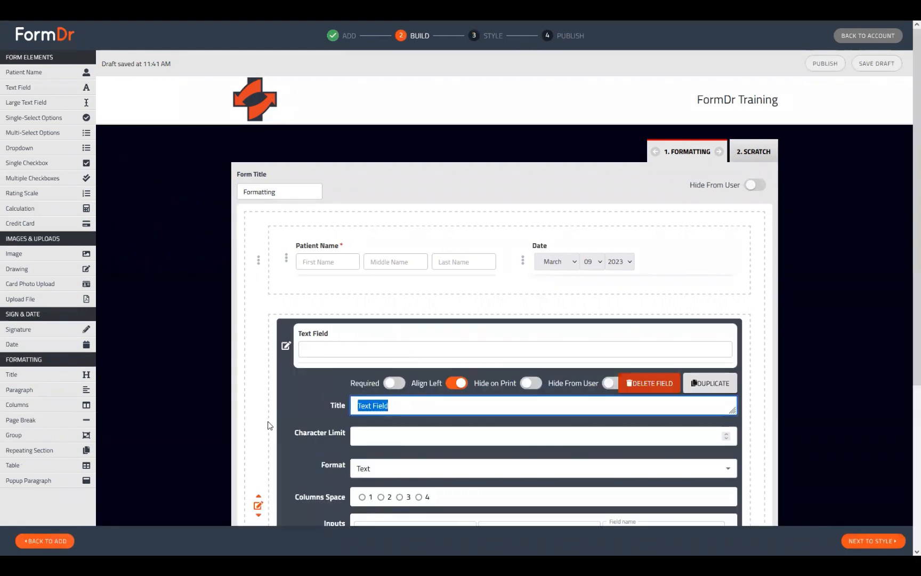
type("Name")
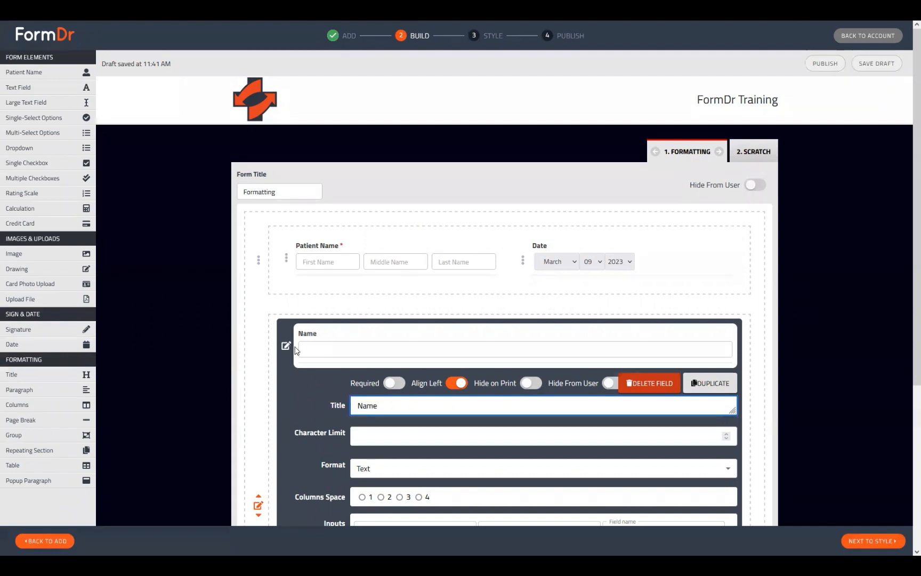
left_click(288, 348)
Retitle the second text field in the four-column section as Relationship.
left_click(408, 349)
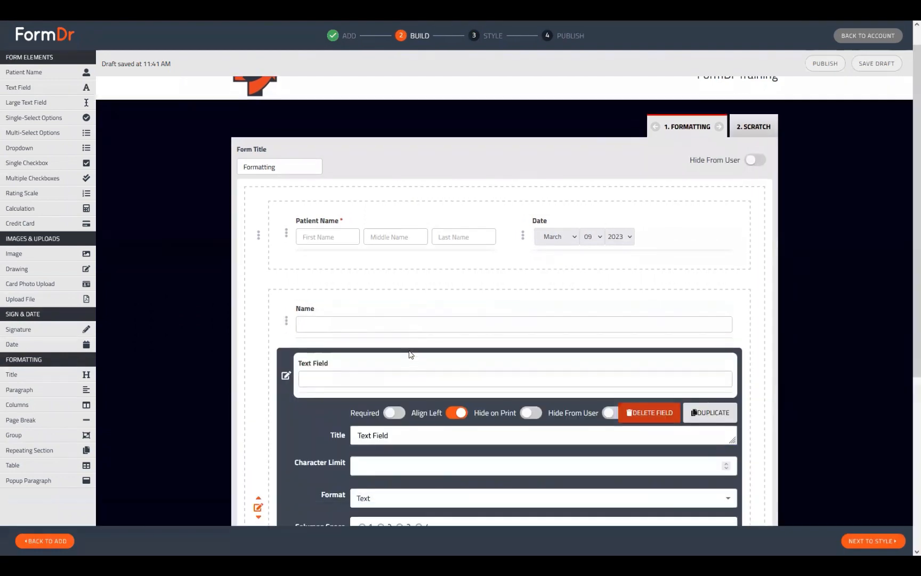
left_click(416, 315)
key("ctrl+a")
type("Relatio")
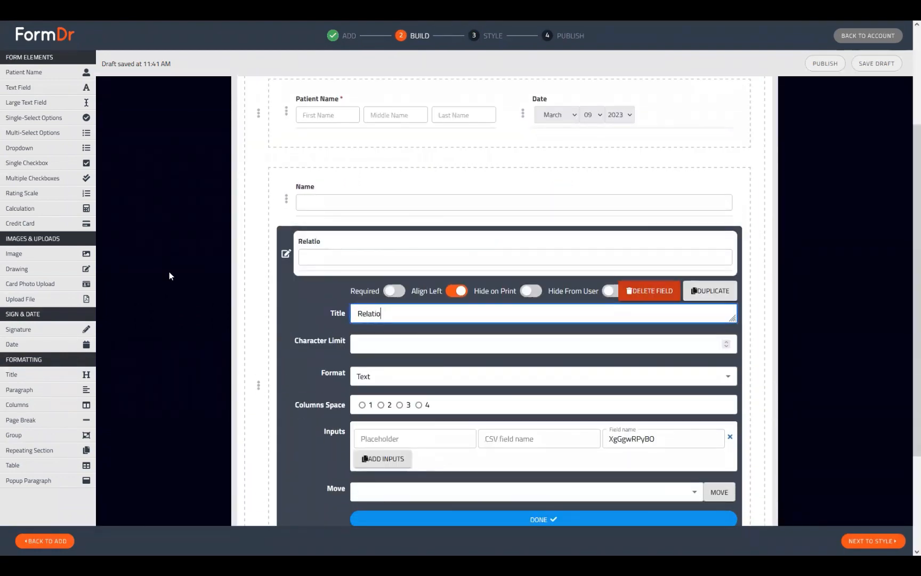
type("nship")
left_click(286, 253)
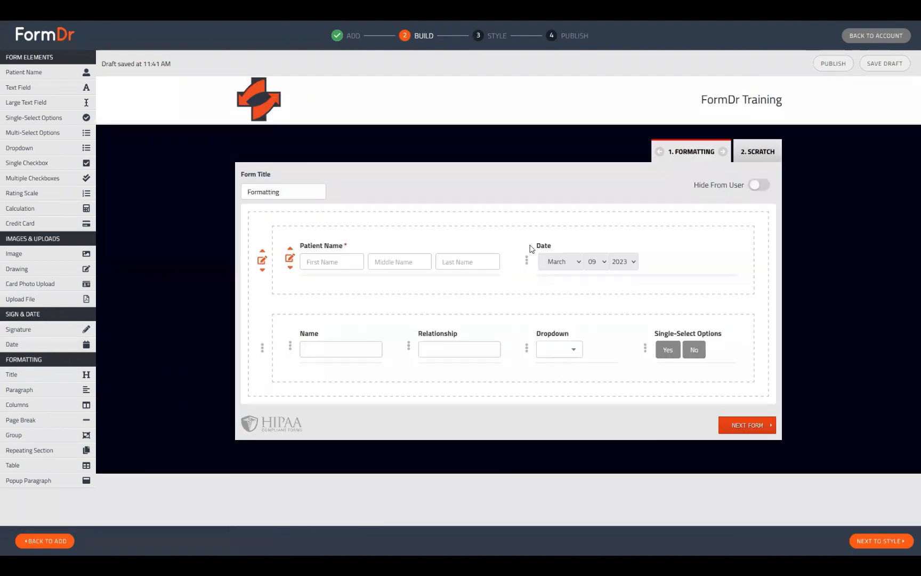
Retitle the dropdown as Marital Status and the single-select options field as Sex.
left_click(526, 349)
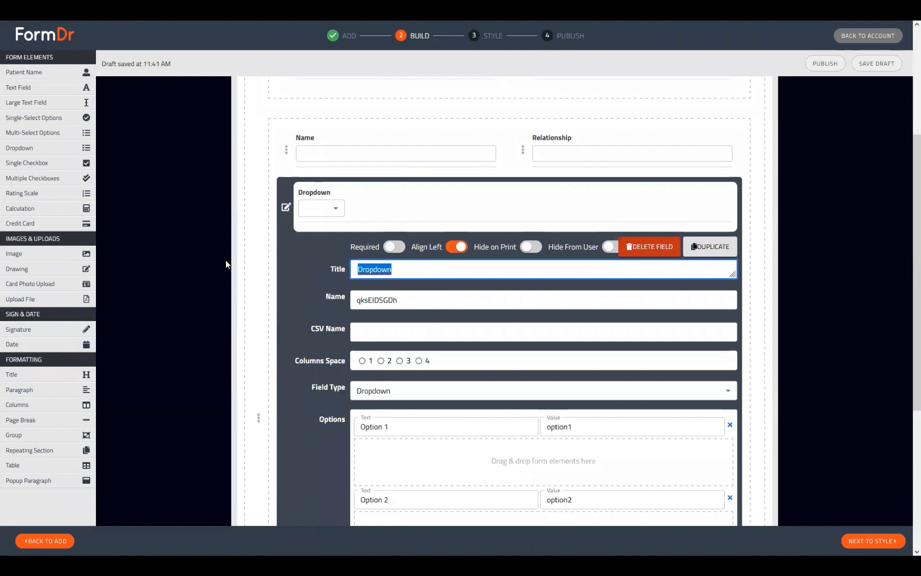
type("Marit")
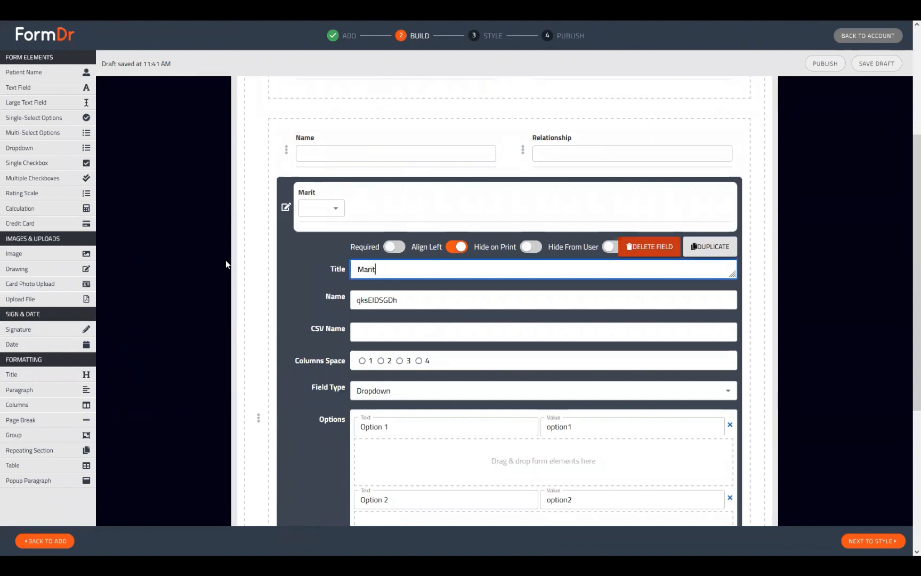
type("al Status")
left_click(286, 206)
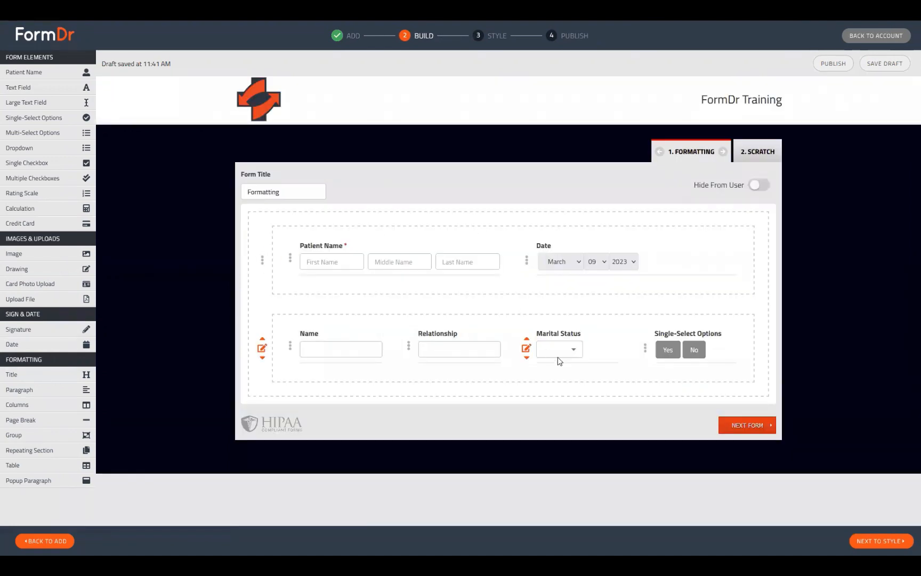
left_click(645, 347)
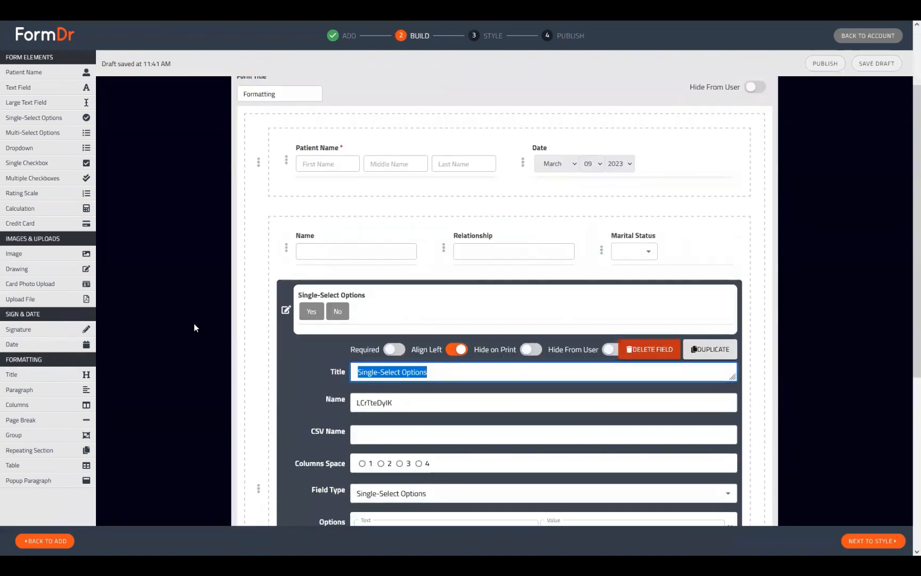
type("Sex")
Add a third option to the Sex field, label the options M, F and Other, and finish editing it.
scroll(310, 339, "down", 5)
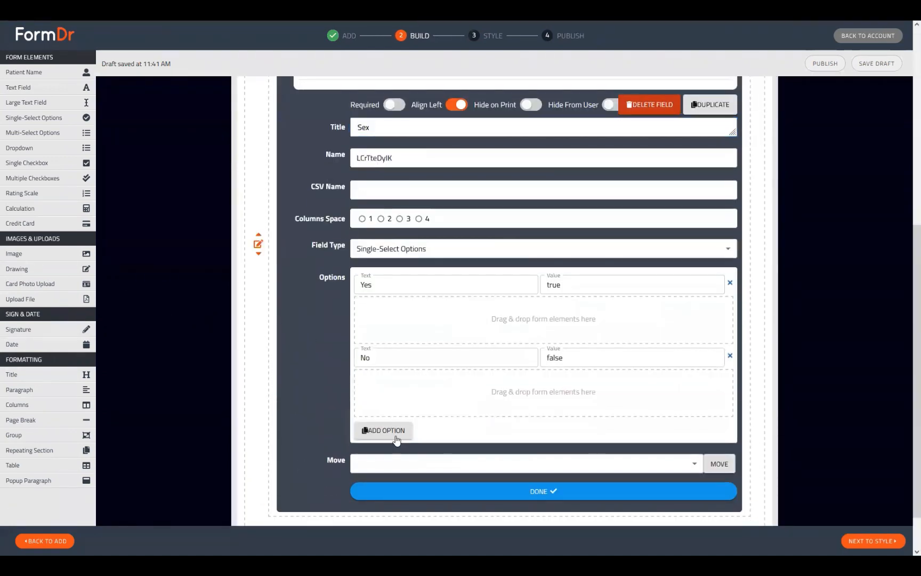
left_click(384, 429)
scroll(407, 300, "down", 1)
double_click(397, 249)
type("M")
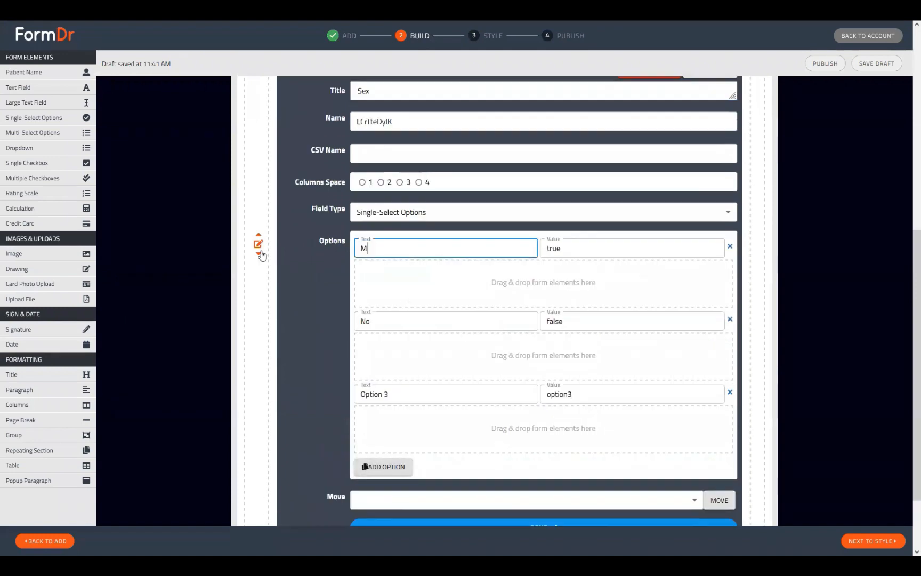
key("Tab")
key("Tab")
type("F")
key("Tab")
key("Tab")
type("Othe")
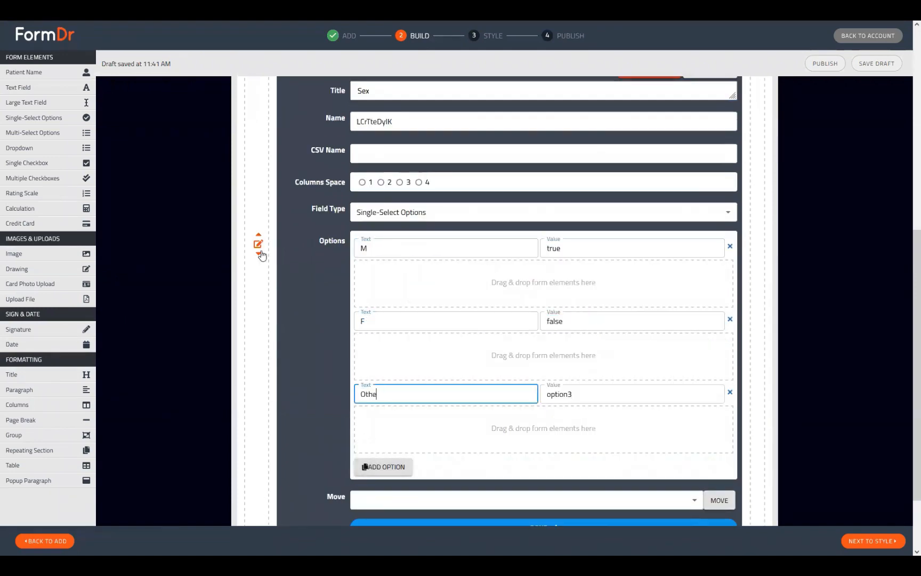
scroll(318, 168, "up", 3)
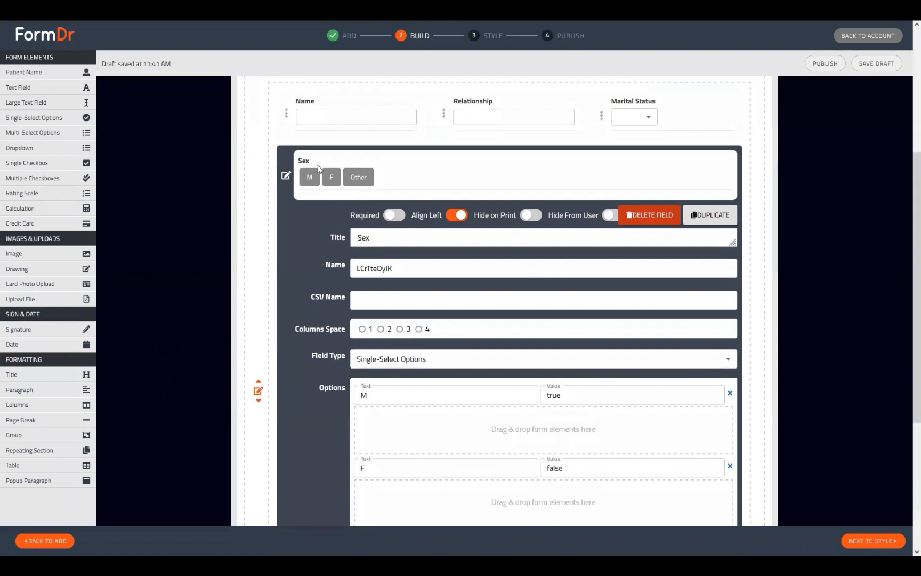
left_click(285, 174)
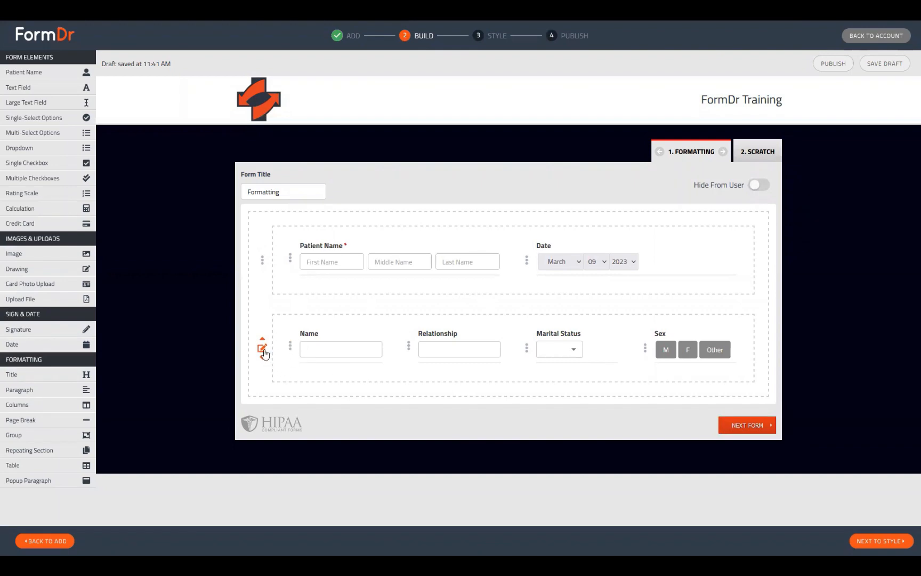
Duplicate the four-column section twice and finish editing it.
left_click(253, 396)
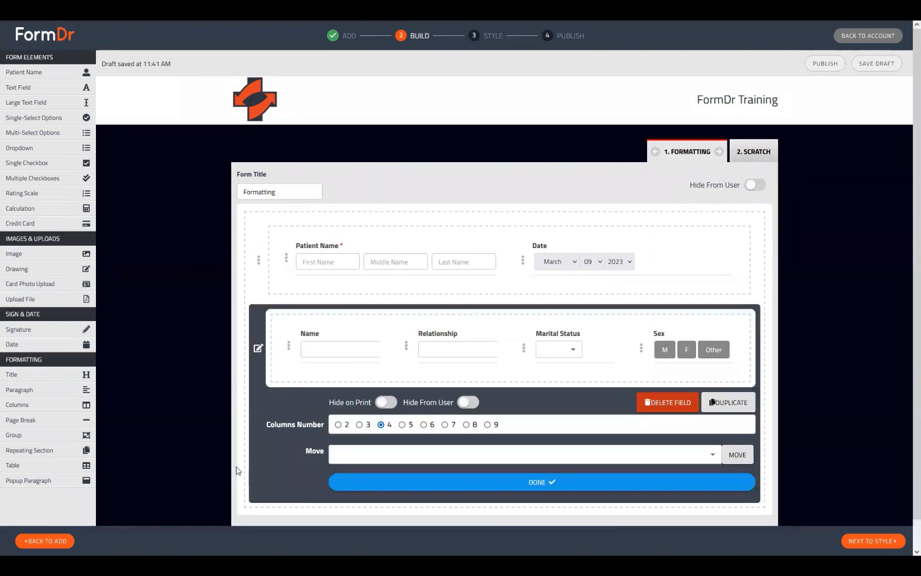
scroll(483, 448, "down", 1)
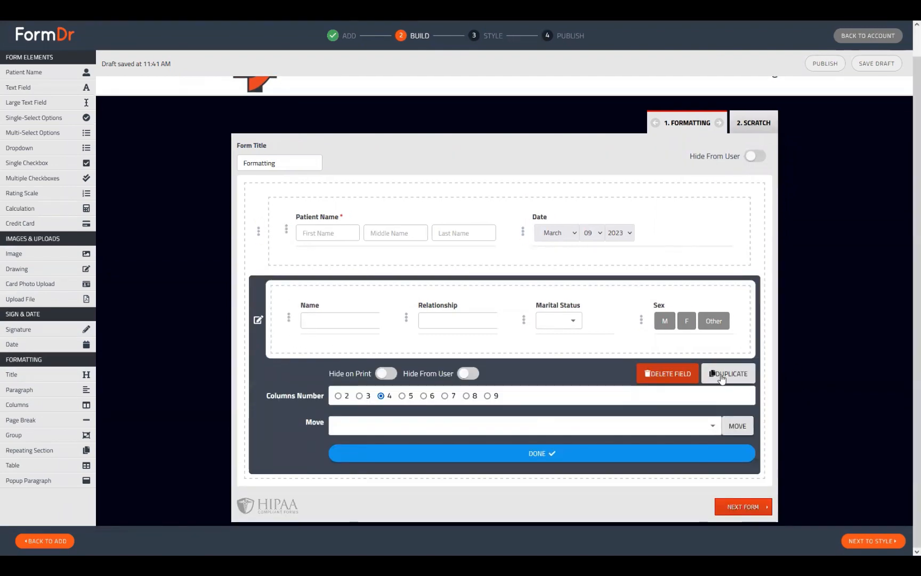
left_click(729, 374)
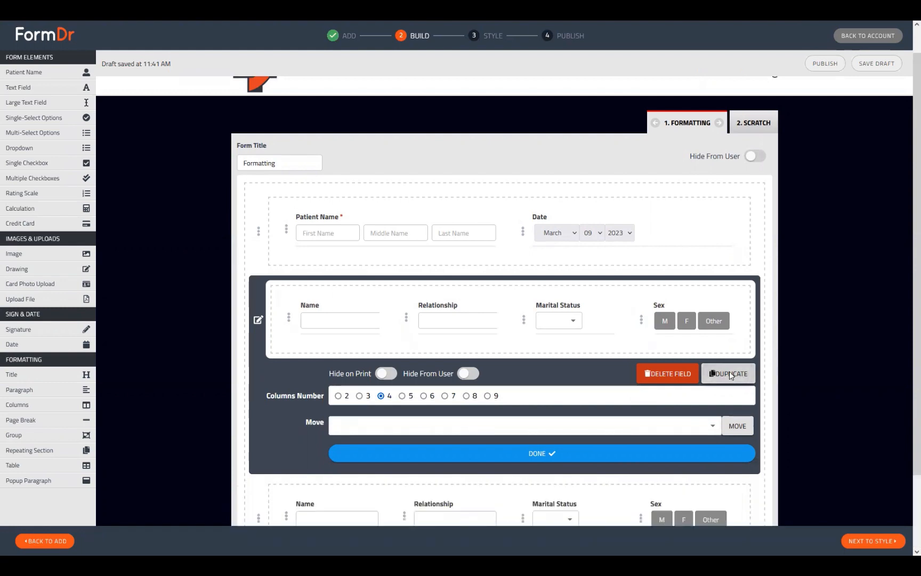
scroll(718, 362, "down", 3)
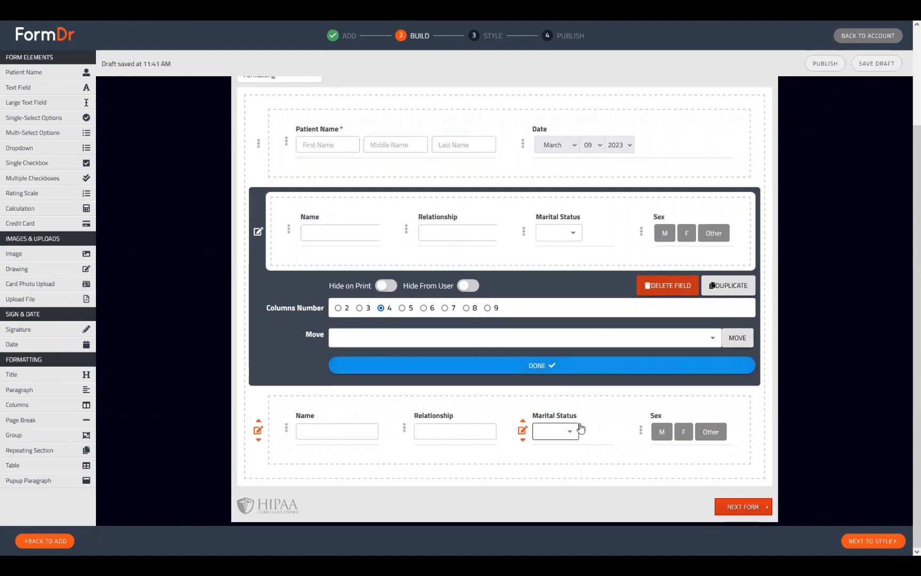
left_click(742, 286)
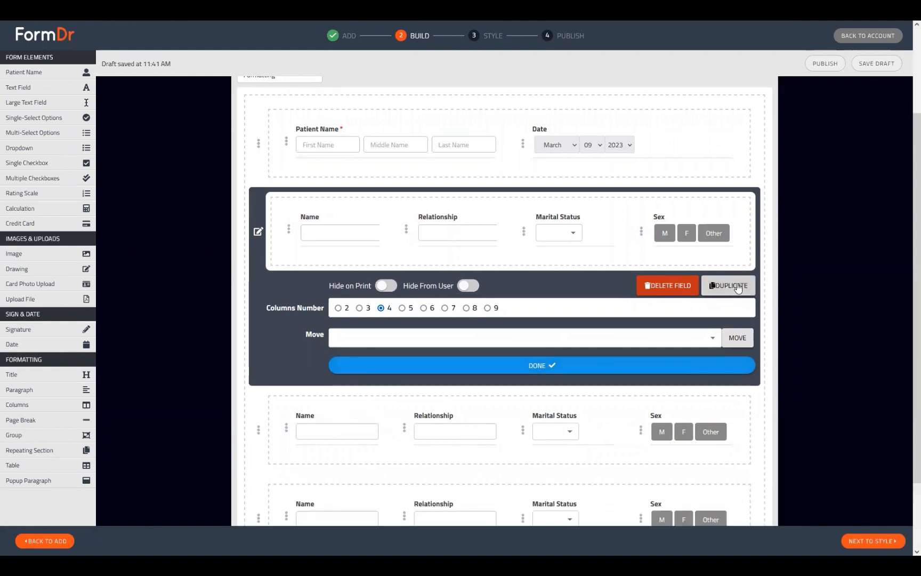
left_click(561, 366)
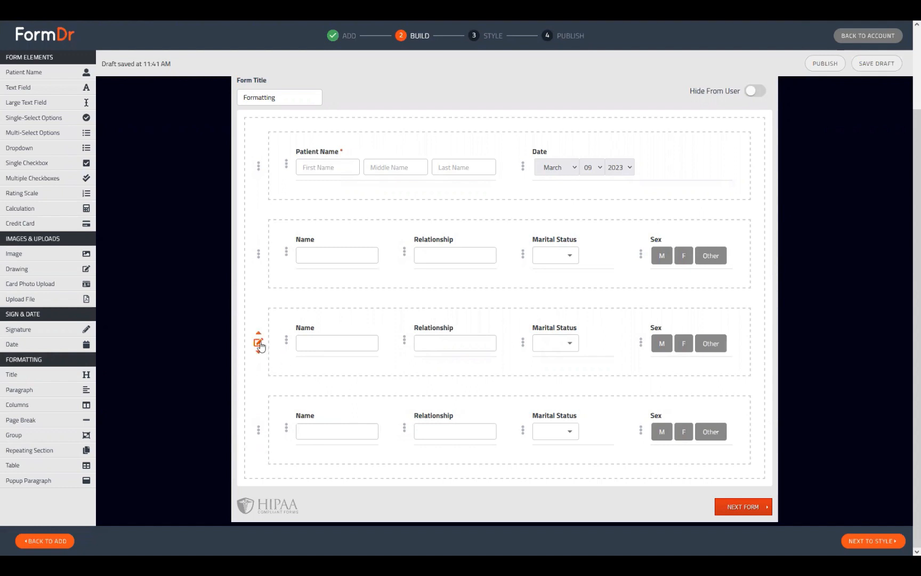
Delete both duplicated four-column sections, keeping only the original row.
left_click(259, 345)
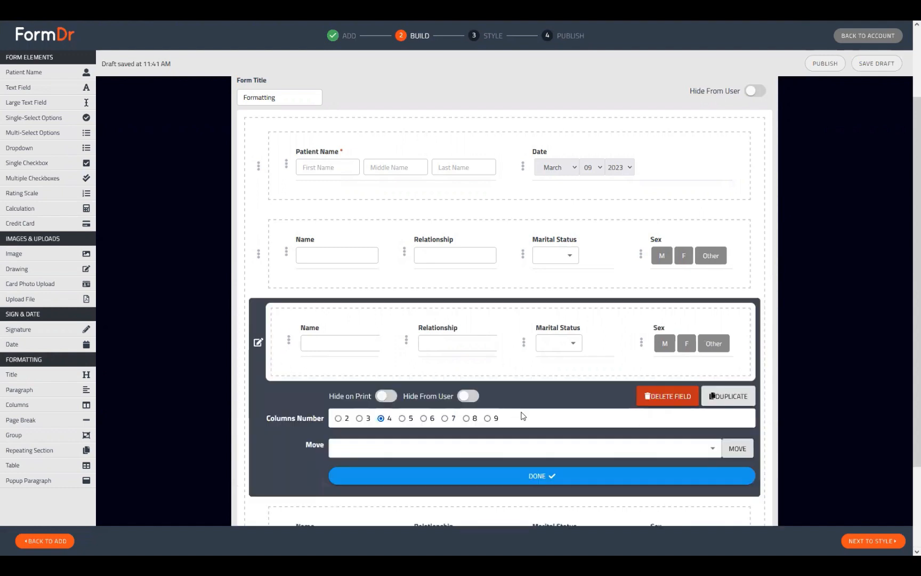
left_click(650, 396)
left_click(420, 372)
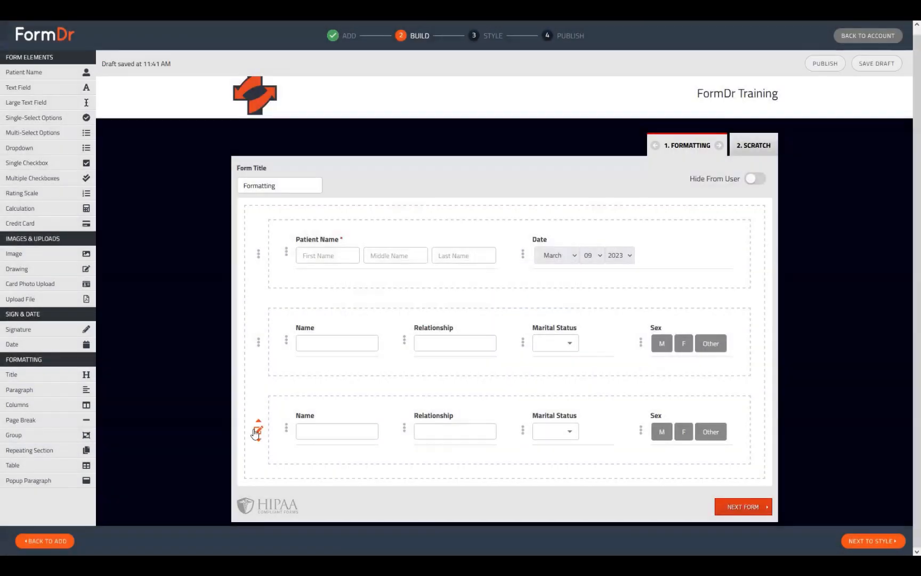
left_click(667, 484)
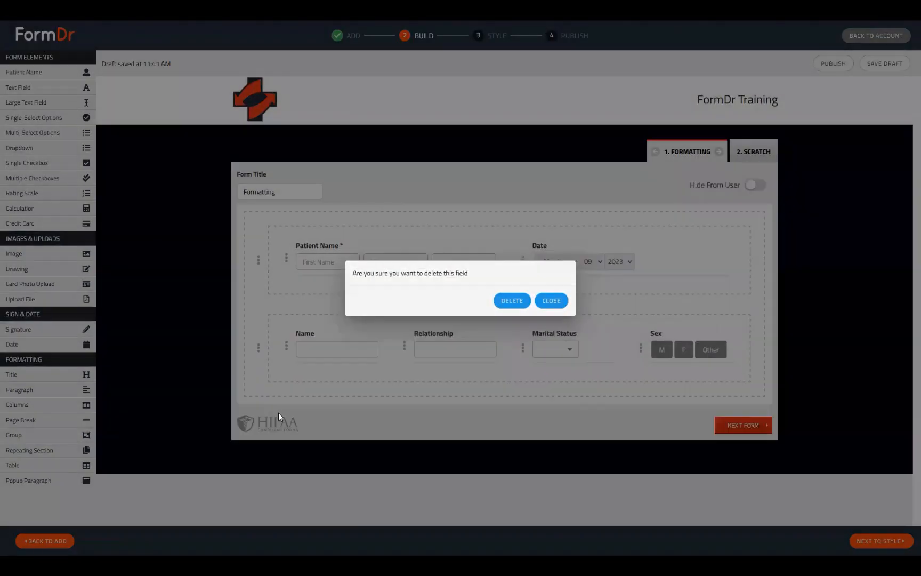
left_click(278, 412)
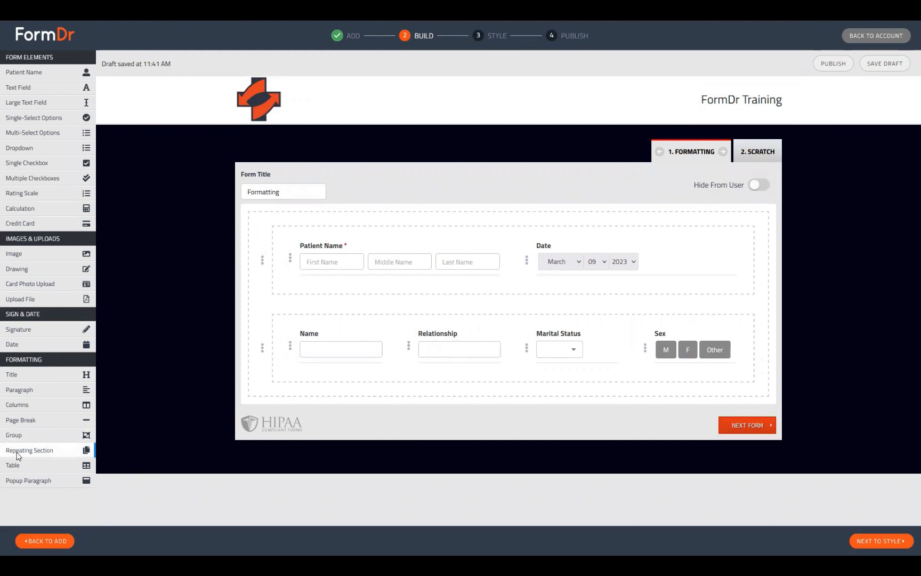
Insert a repeating section between the Patient Name columns and the four-column section.
left_click_drag(14, 455, 235, 369)
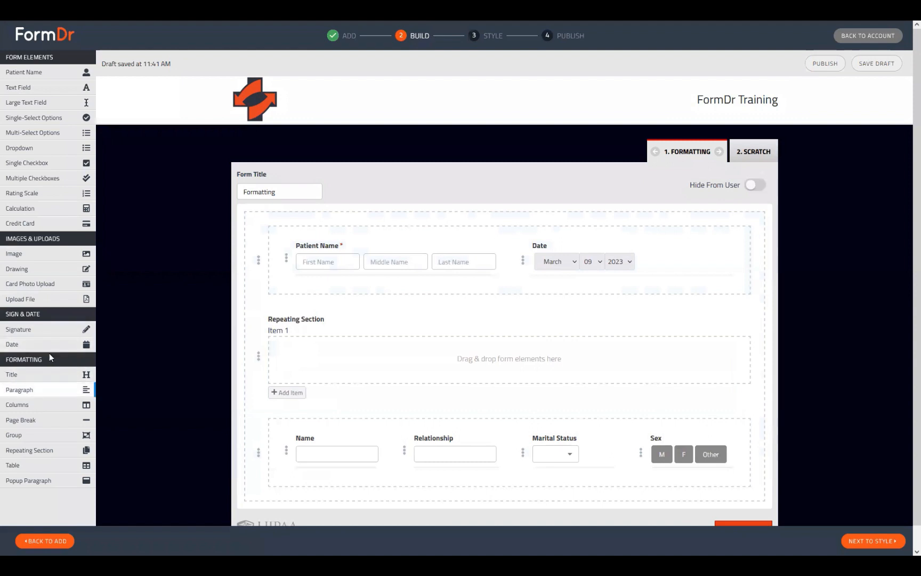
scroll(299, 423, "down", 1)
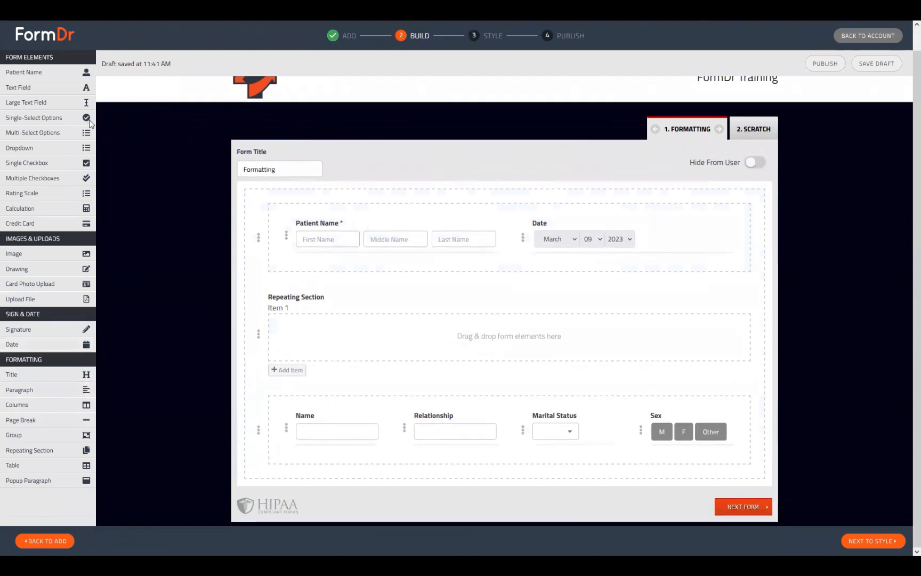
Place two text fields inside the repeating section and delete them both again.
left_click_drag(32, 88, 331, 392)
left_click_drag(15, 89, 334, 406)
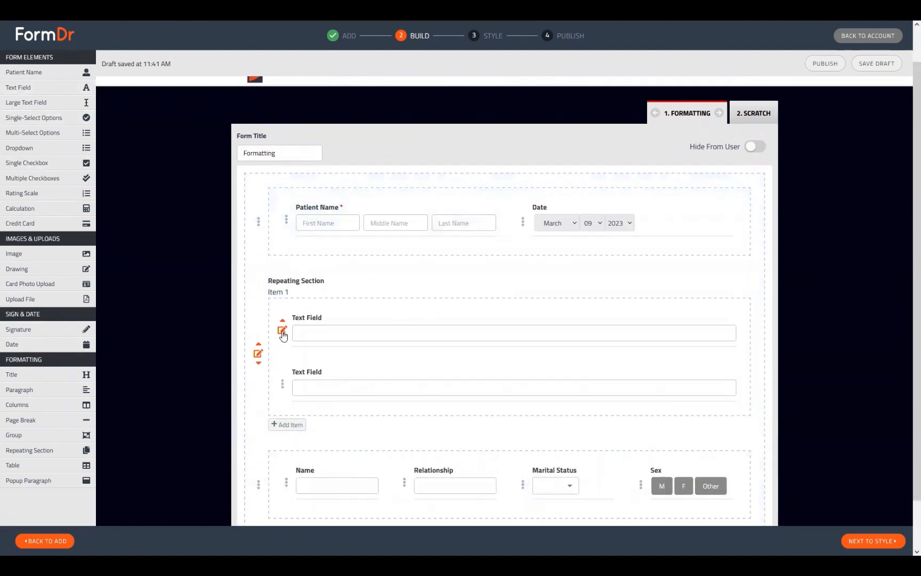
left_click(283, 332)
left_click(653, 367)
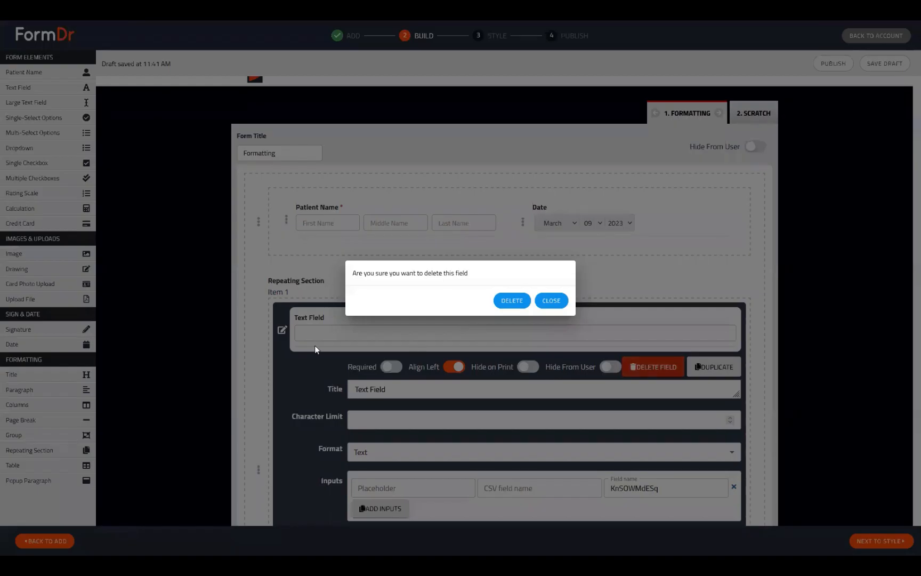
left_click(314, 347)
left_click(282, 330)
left_click(653, 366)
left_click(510, 302)
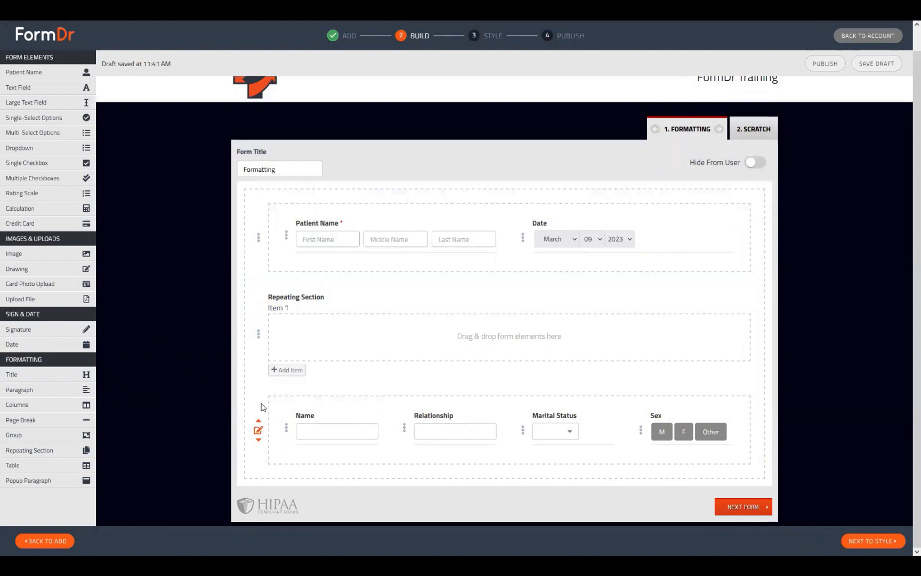
Move the four-column section into the repeating section and title the repeating section Siblings.
left_click_drag(266, 406, 298, 347)
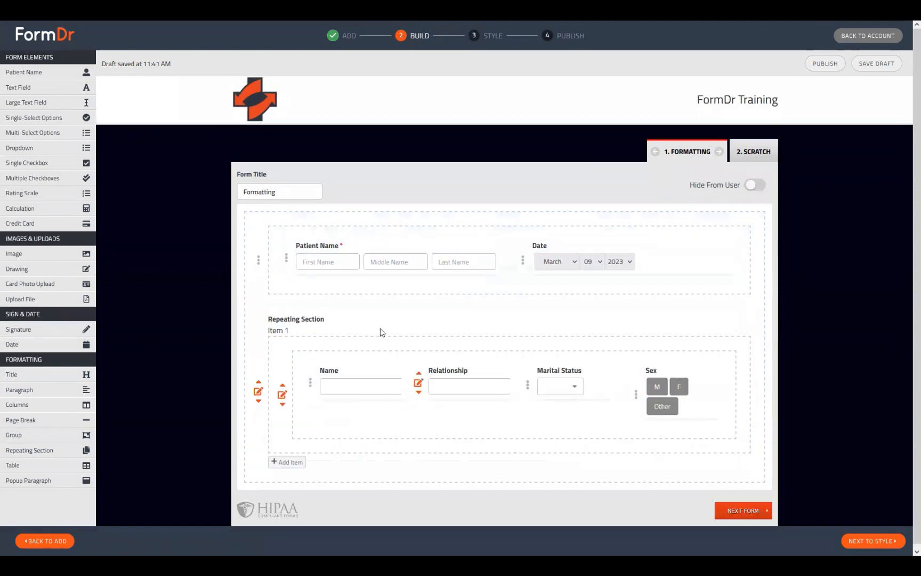
left_click(259, 393)
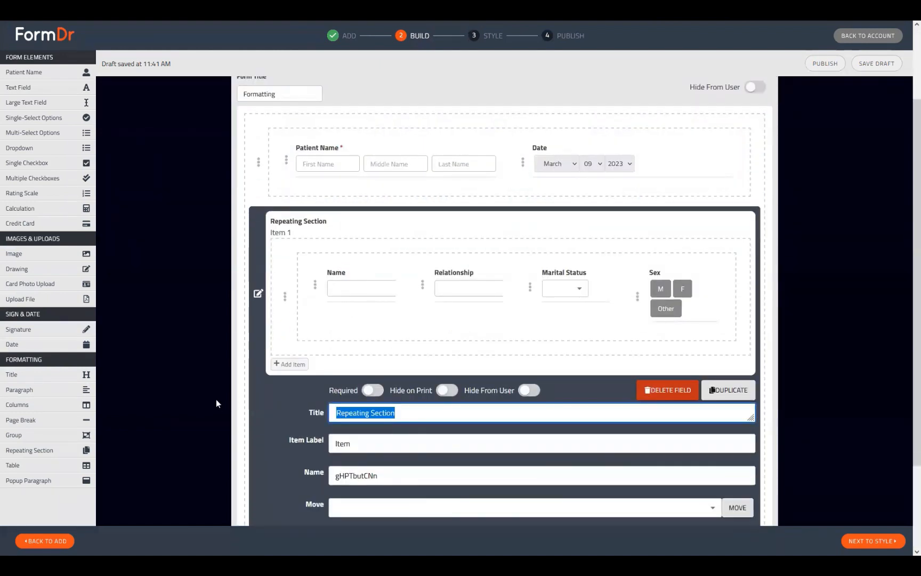
type("Siblings")
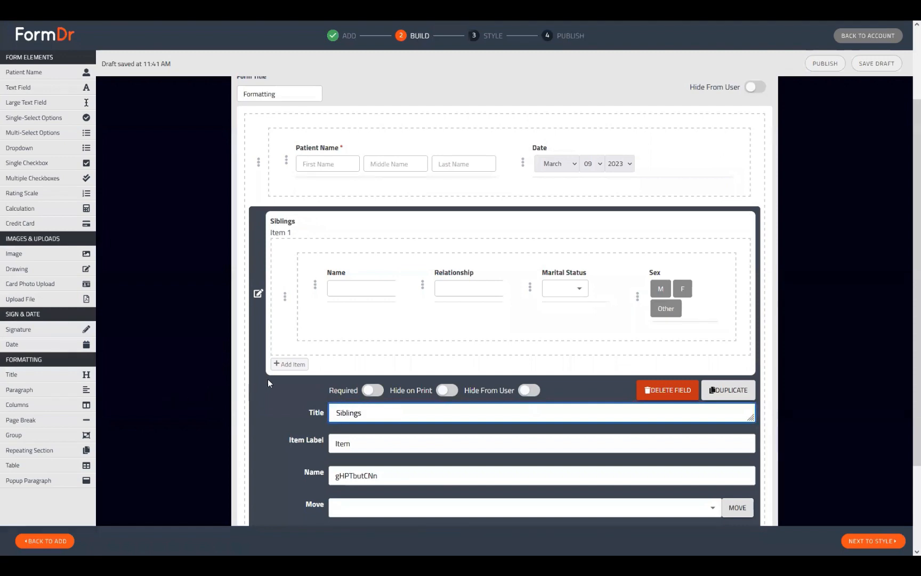
Set the repeating section's item label to Sibling.
scroll(356, 347, "down", 2)
double_click(356, 347)
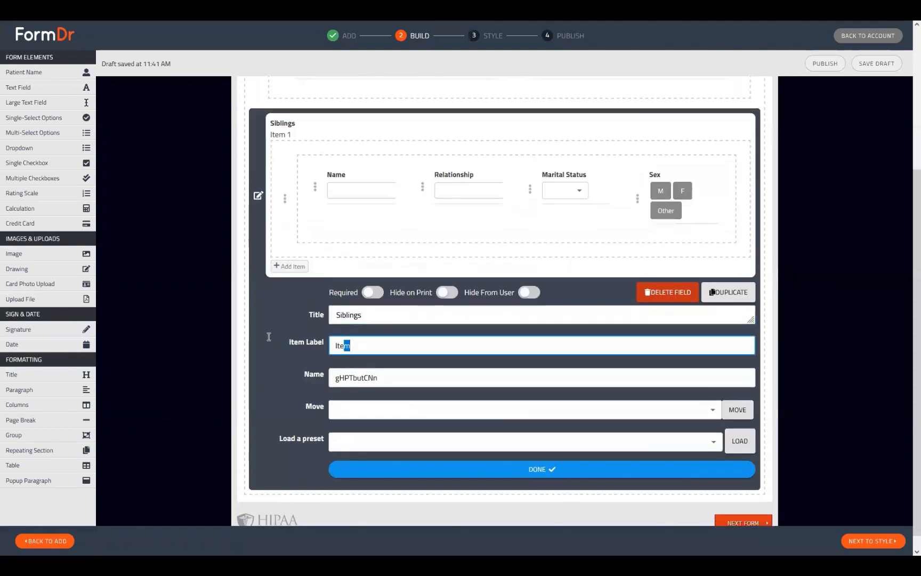
type("Sibling")
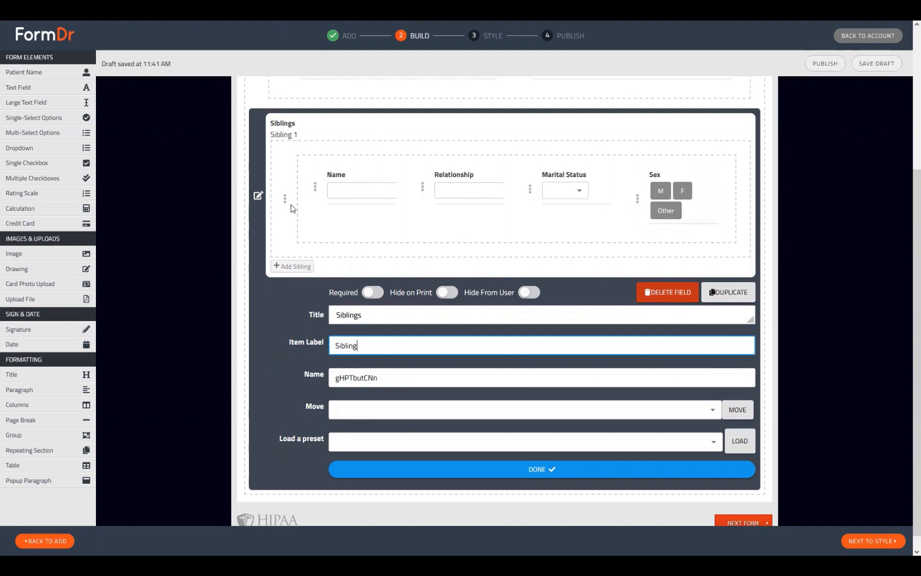
Finish editing the repeating section, switch to the Style preview and add siblings until the section holds six entries.
left_click(441, 472)
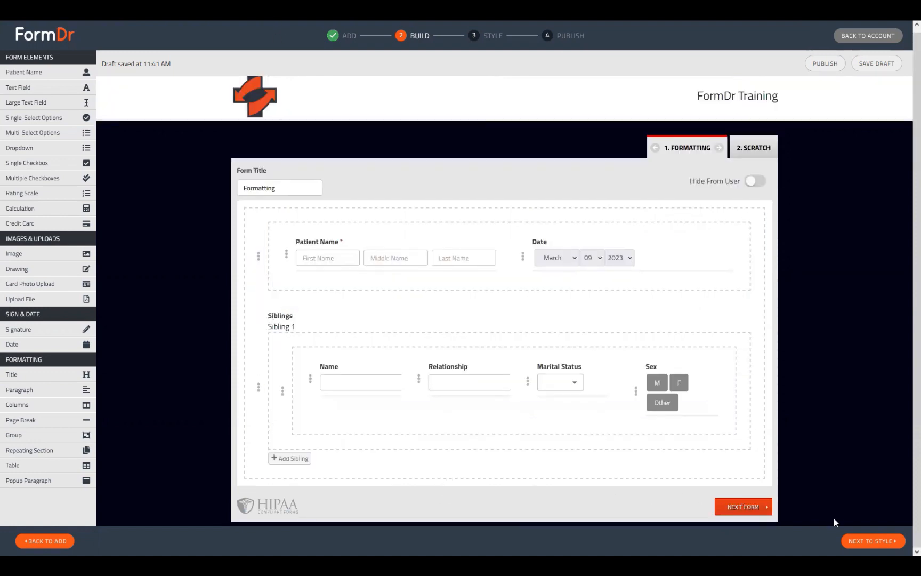
left_click(869, 540)
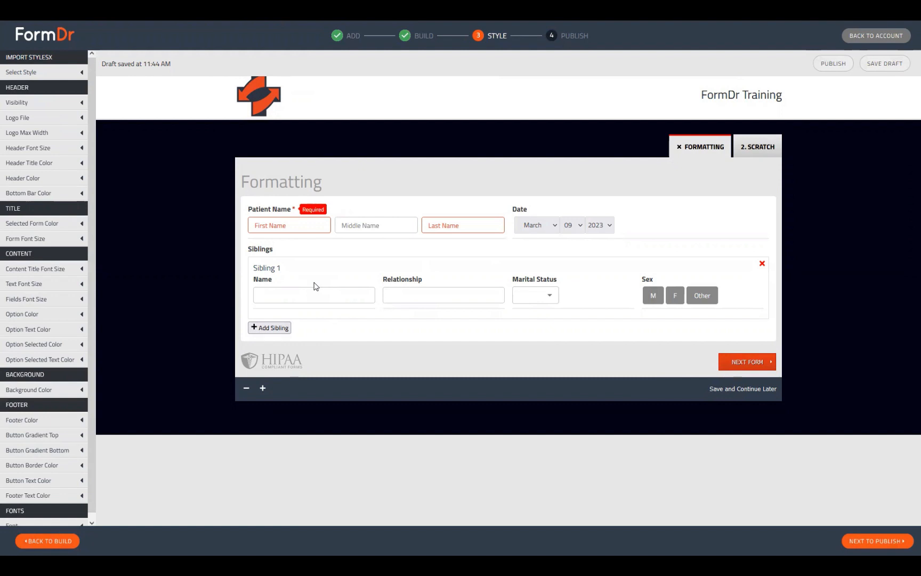
left_click(269, 327)
left_click(267, 392)
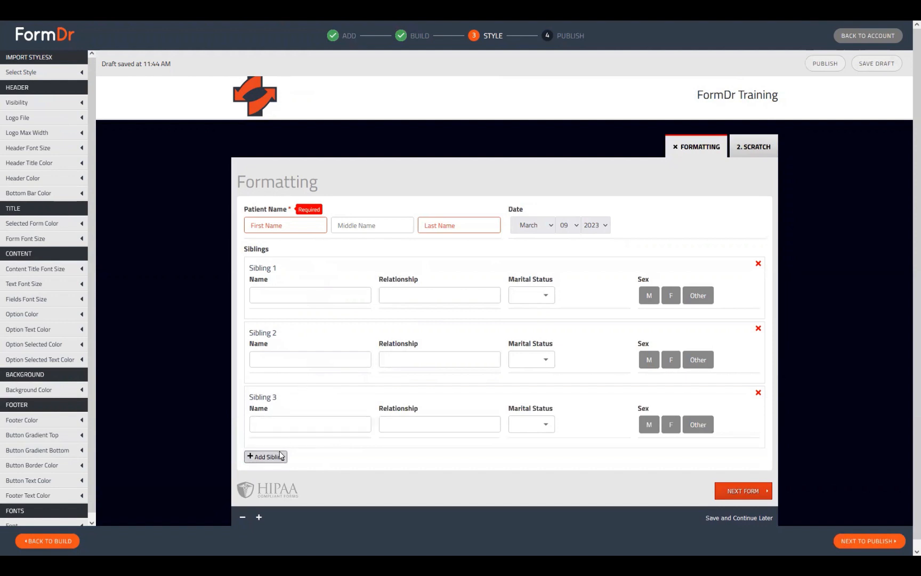
left_click(280, 459)
scroll(267, 384, "down", 1)
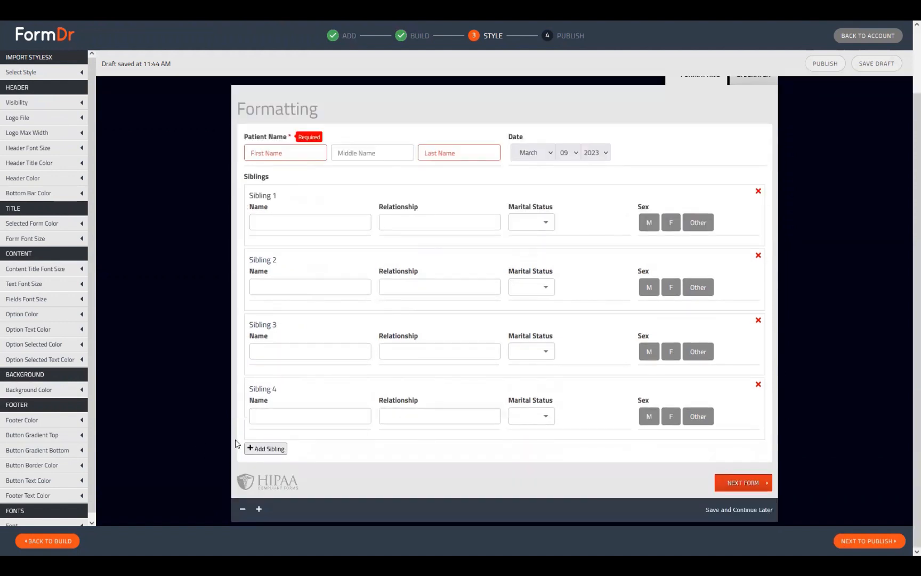
left_click(265, 449)
scroll(360, 442, "down", 2)
left_click(266, 447)
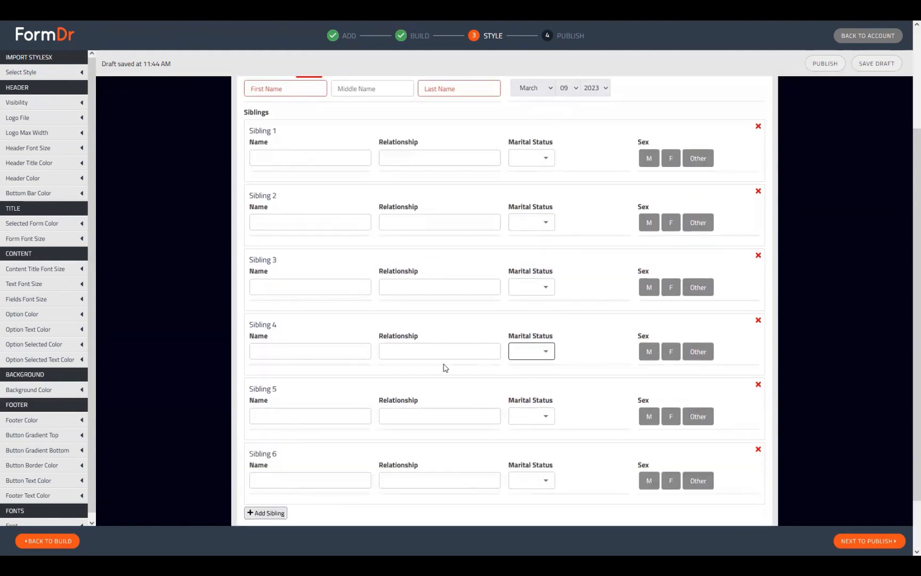
Remove the extra sibling entries from the preview, leaving only Sibling 1.
scroll(533, 346, "down", 2)
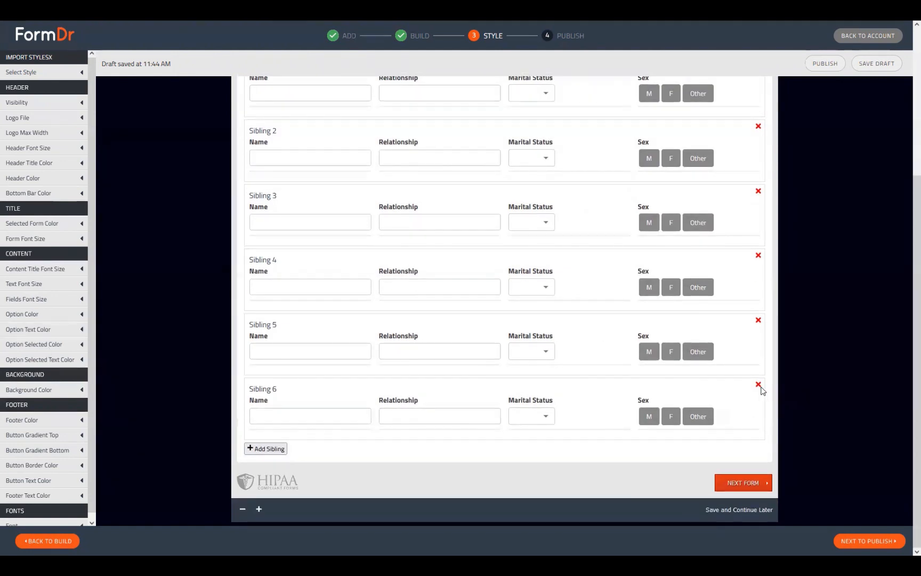
left_click(759, 385)
left_click(758, 385)
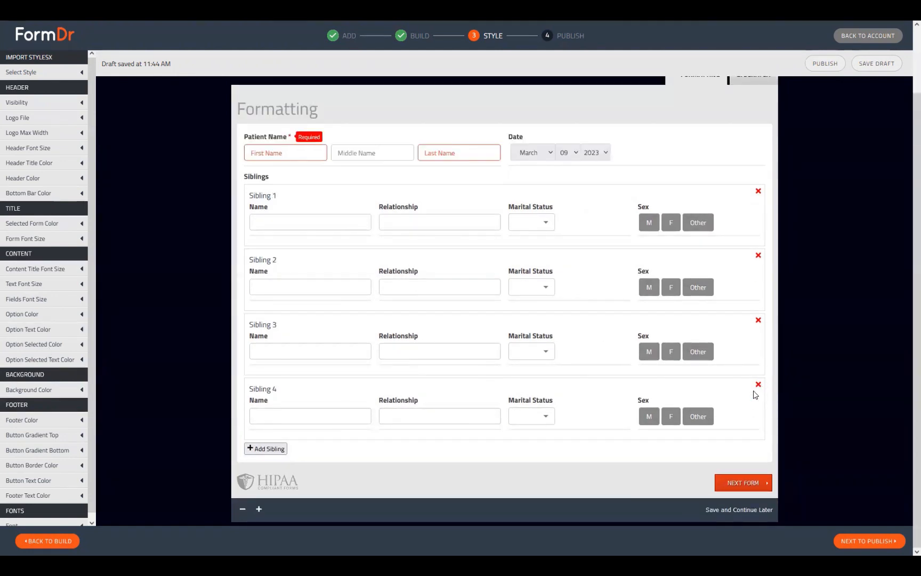
left_click(758, 385)
left_click(759, 385)
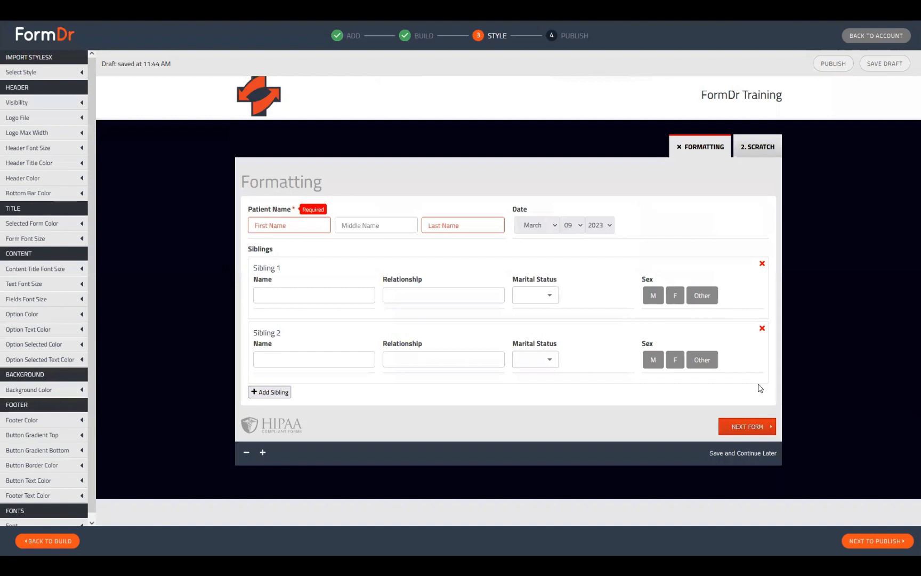
left_click(758, 328)
Return to the Build stage and move the four-column section out of the Siblings repeating section, placing it above.
left_click(44, 538)
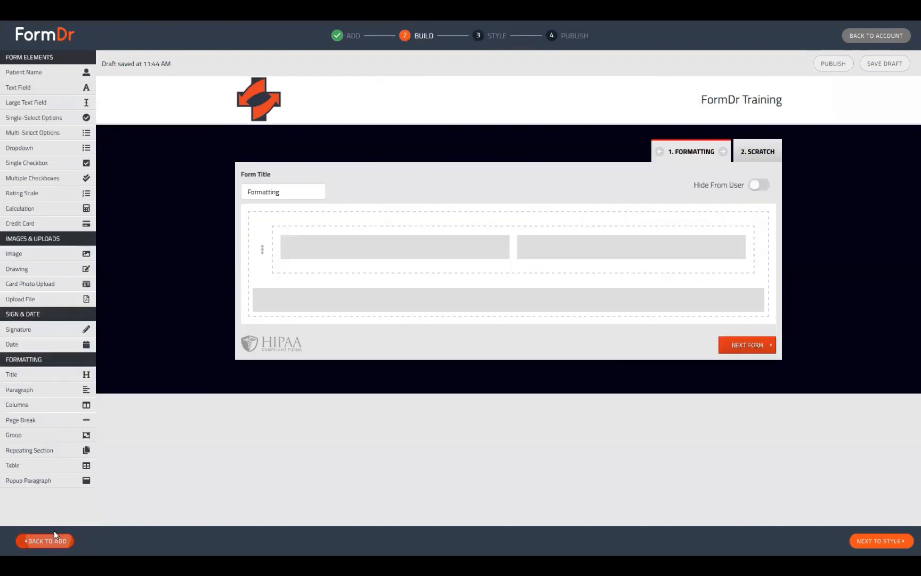
mouse_move(287, 378)
left_click_drag(283, 373, 252, 435)
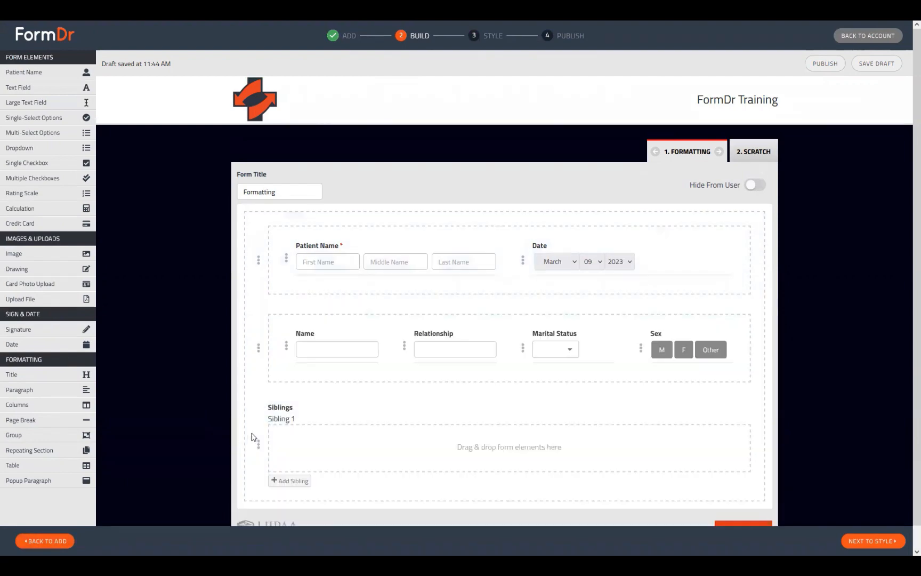
Delete the empty Siblings repeating section from the form.
left_click(258, 444)
left_click(668, 506)
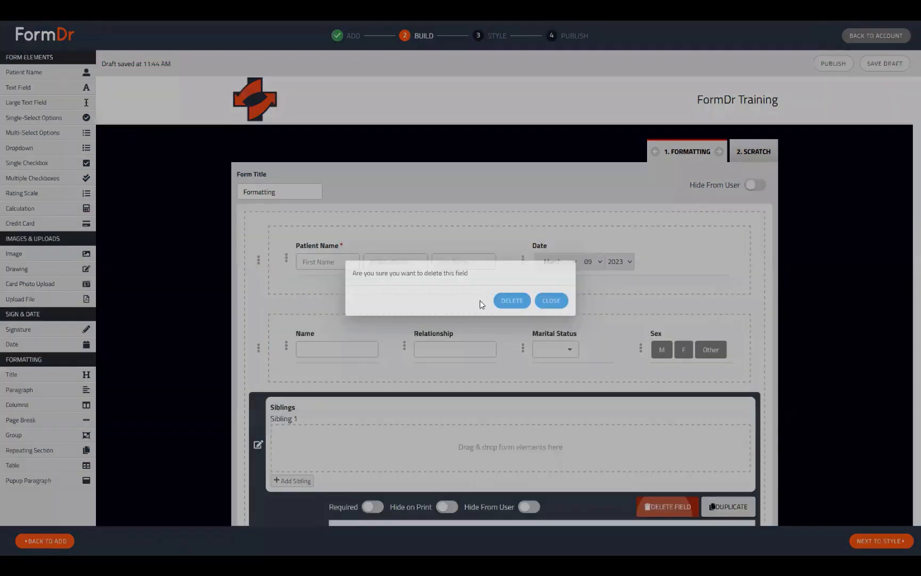
left_click(501, 302)
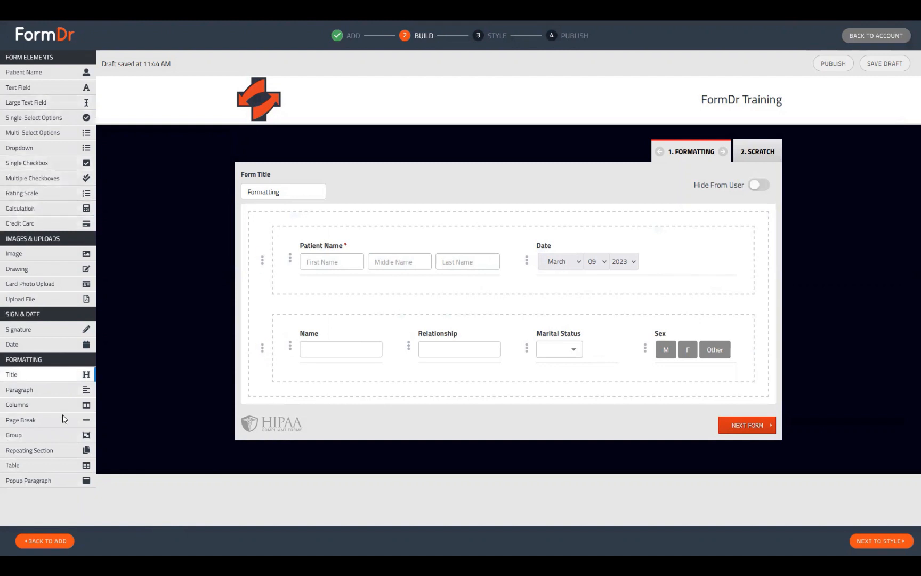
Add a group below the four-column section and duplicate the four-column section twice.
left_click(20, 438)
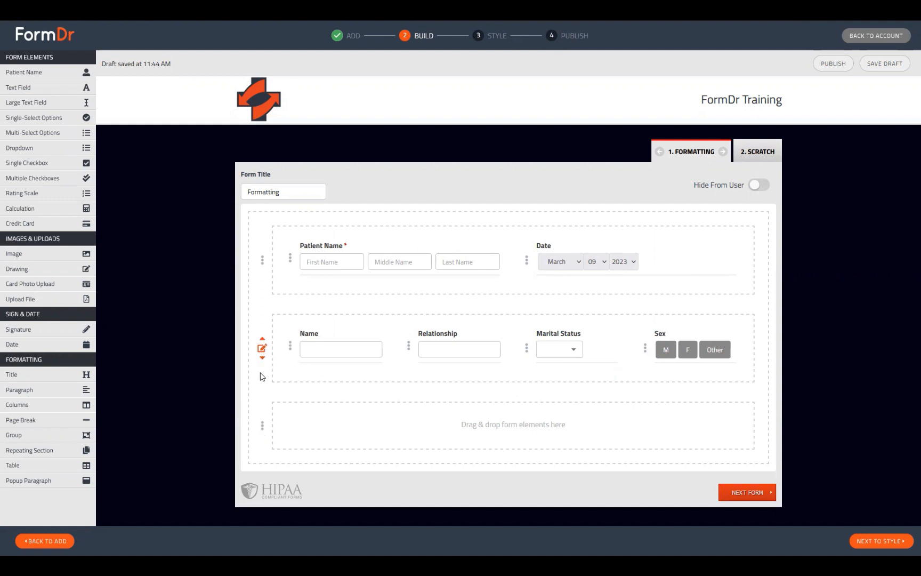
left_click(261, 348)
scroll(584, 365, "down", 2)
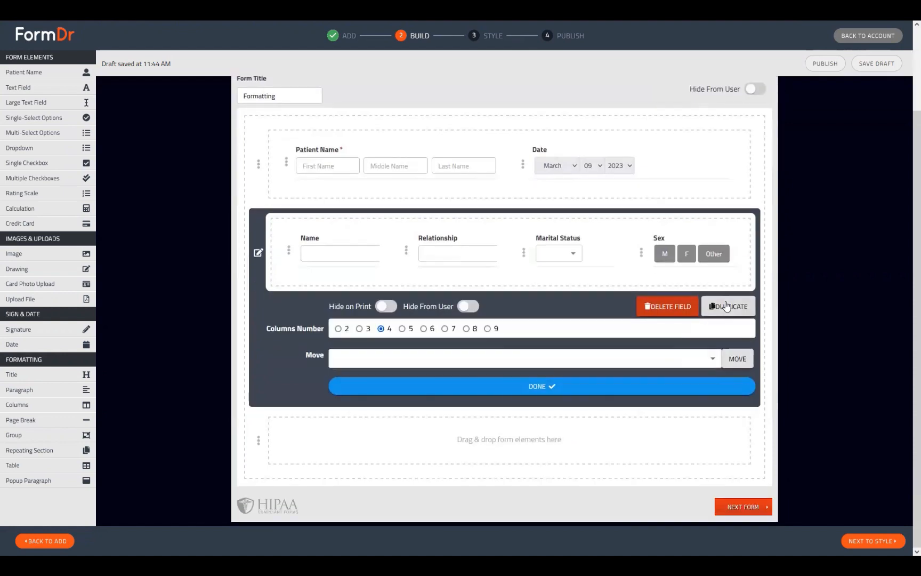
left_click(728, 308)
left_click(729, 307)
left_click(506, 393)
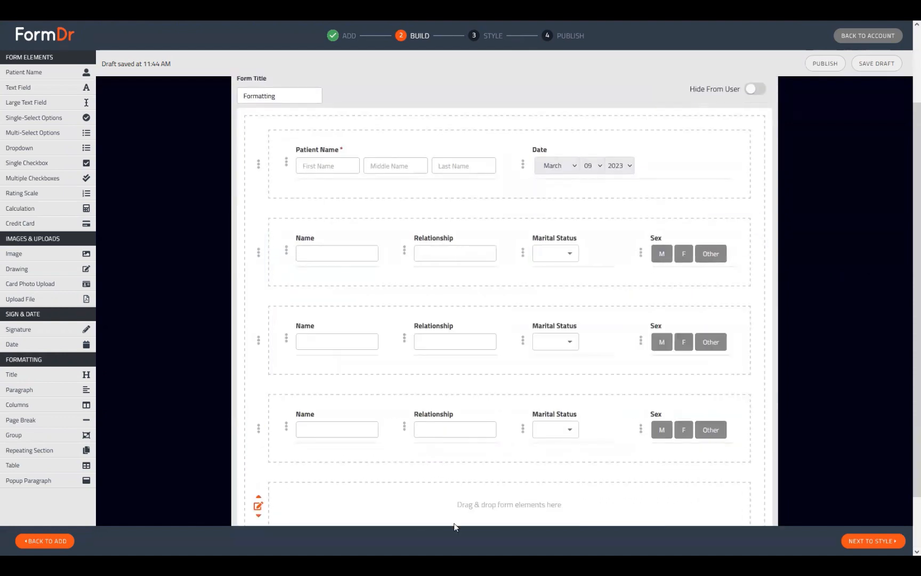
Move all three four-column sections into the group.
scroll(263, 436, "down", 2)
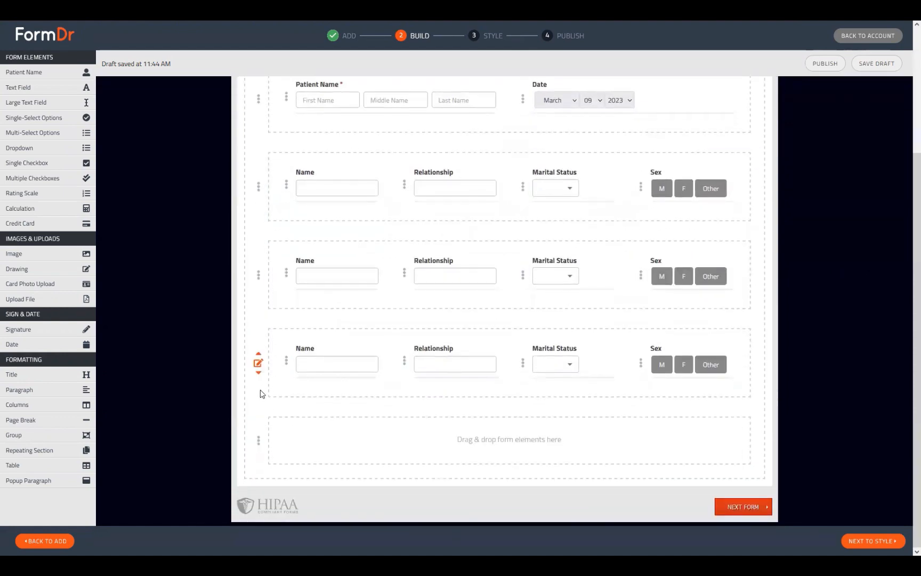
left_click_drag(263, 404, 283, 436)
mouse_move(281, 379)
left_mouse_down()
mouse_move(288, 409)
mouse_move(294, 367)
mouse_move(291, 387)
left_mouse_up()
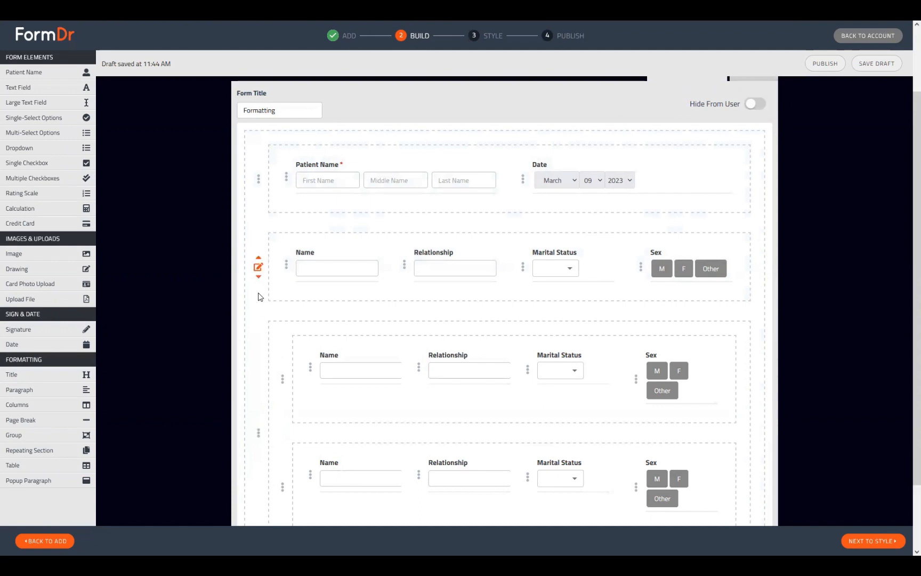
left_click_drag(260, 296, 288, 314)
scroll(320, 373, "down", 2)
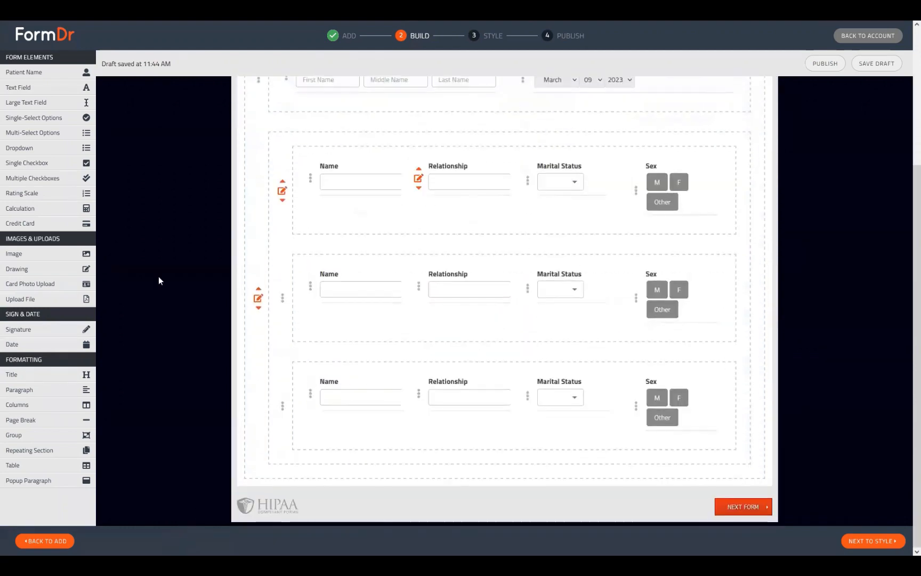
left_click_drag(256, 229, 272, 216)
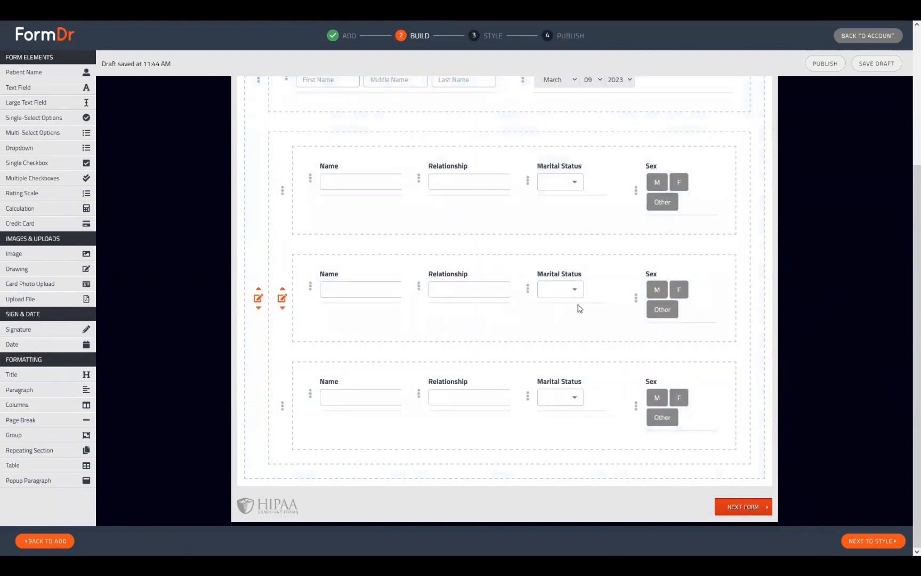
Insert a paragraph followed by two text fields between the Patient Name columns and the group.
scroll(140, 230, "up", 4)
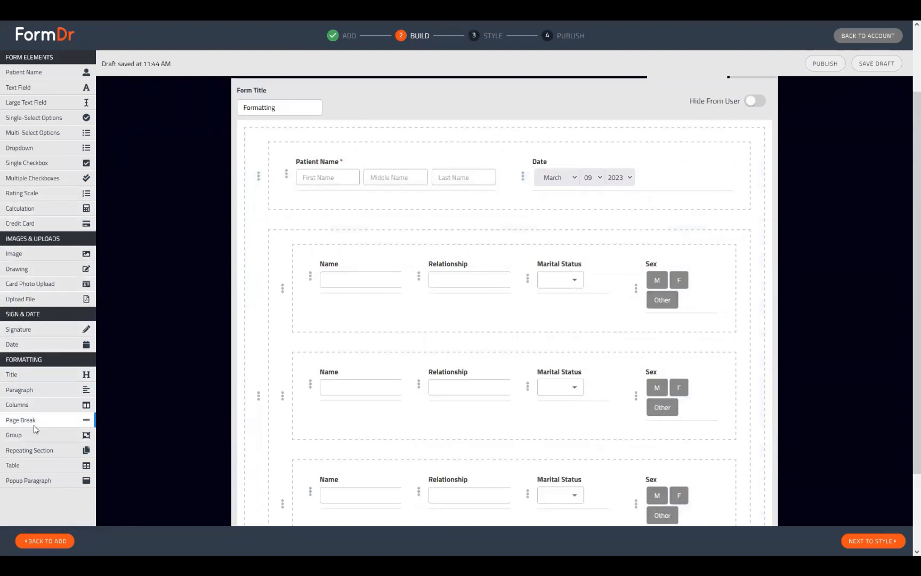
left_click_drag(36, 392, 323, 228)
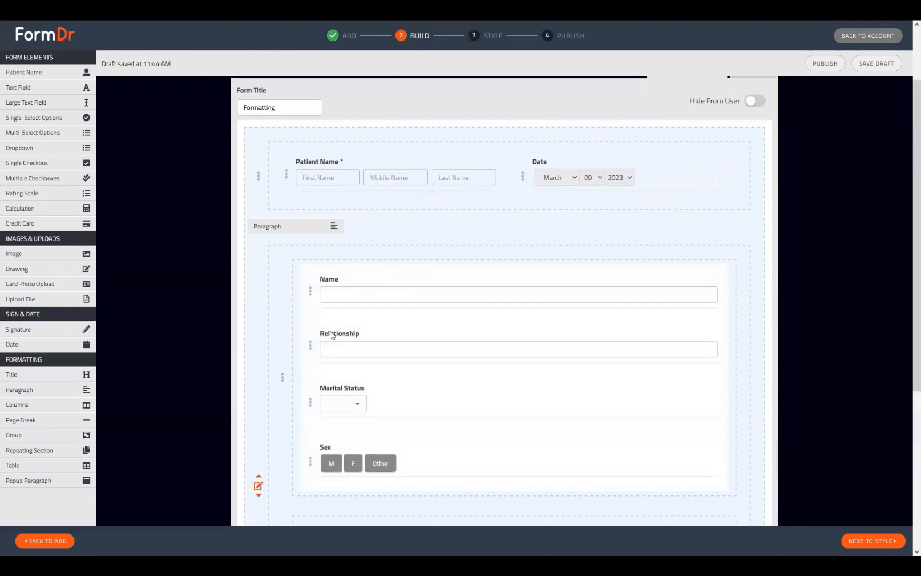
left_click_drag(31, 89, 315, 257)
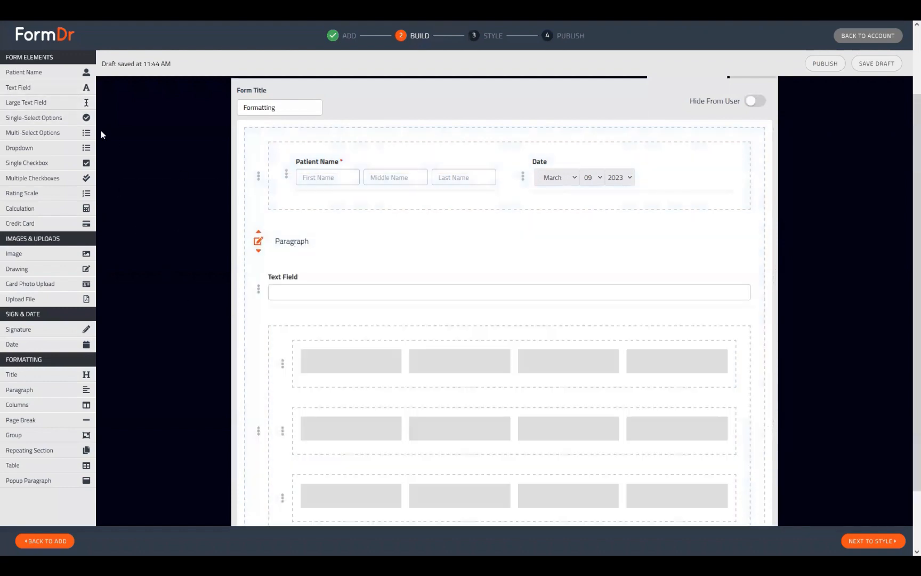
left_click_drag(45, 88, 341, 315)
Move the whole group above the two text fields, directly beneath the paragraph.
scroll(341, 395, "down", 2)
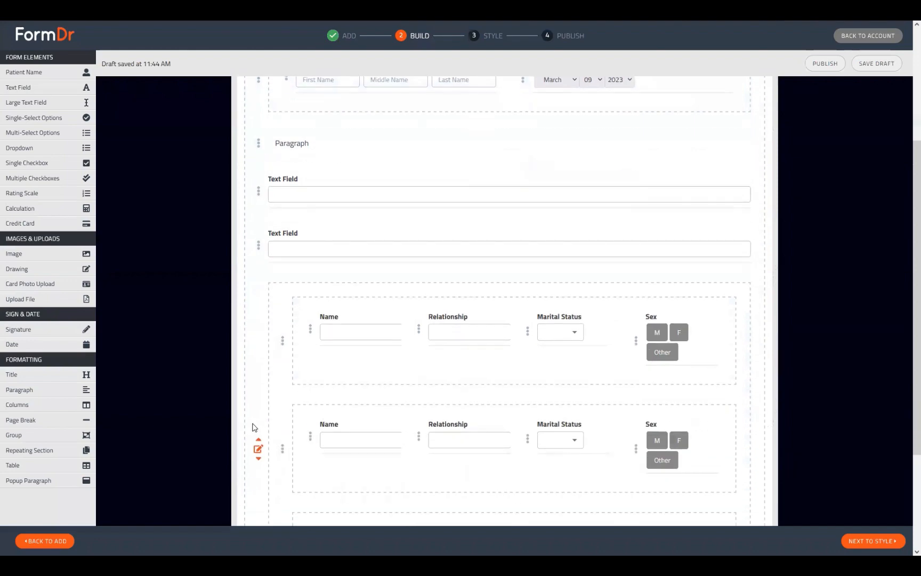
left_click_drag(278, 390, 315, 160)
scroll(323, 320, "down", 2)
scroll(337, 319, "up", 2)
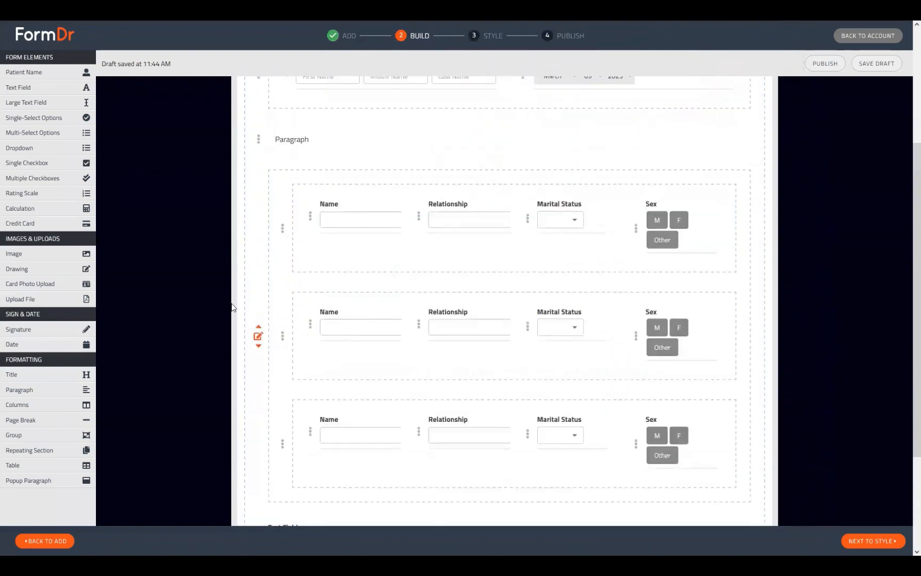
Shift the group down one place at a time until it sits below both text fields.
scroll(321, 335, "down", 2)
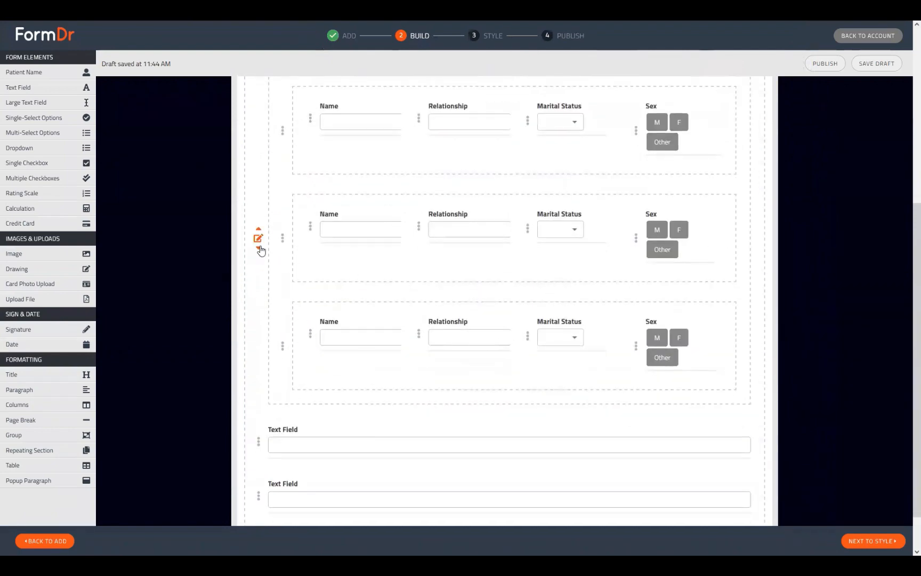
left_click(260, 249)
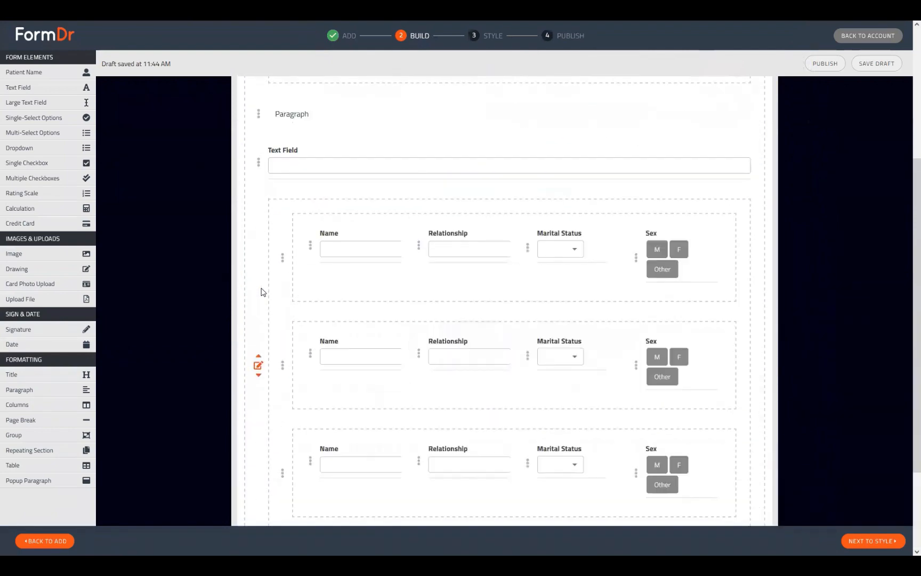
scroll(260, 255, "down", 2)
left_click(259, 255)
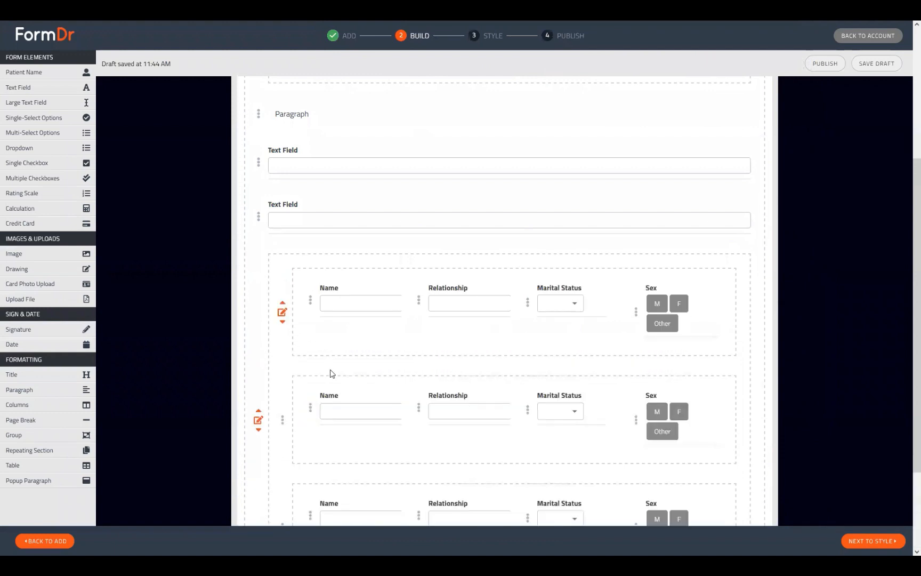
Shift the group up above the second text field and back down beneath it.
left_click(258, 415)
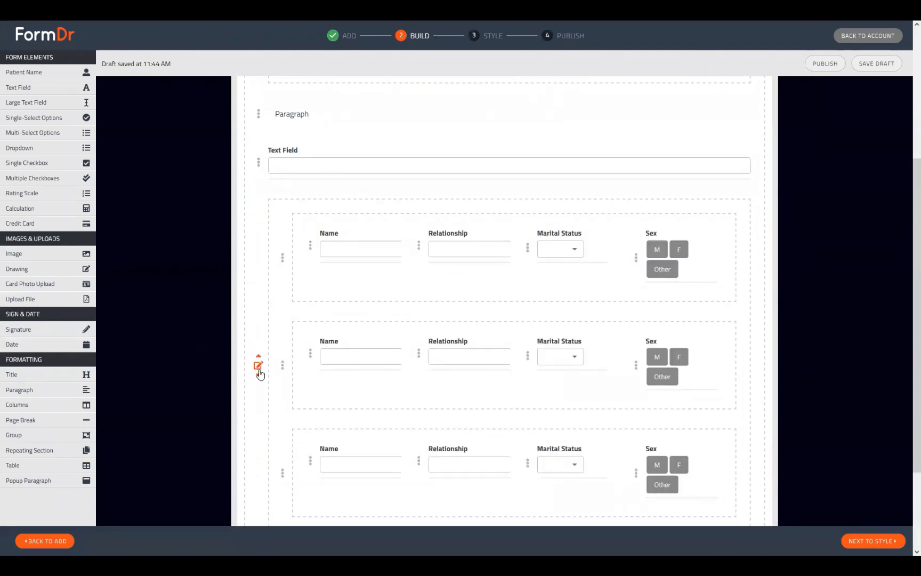
left_click(258, 375)
scroll(331, 335, "down", 2)
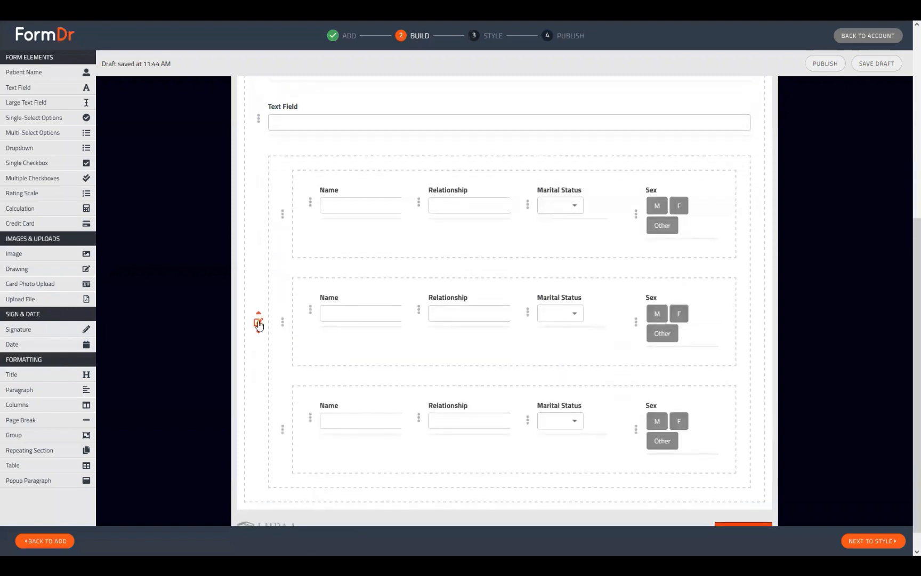
Move the group containing the three four-column sections to the Scratch form.
scroll(388, 366, "up", 5)
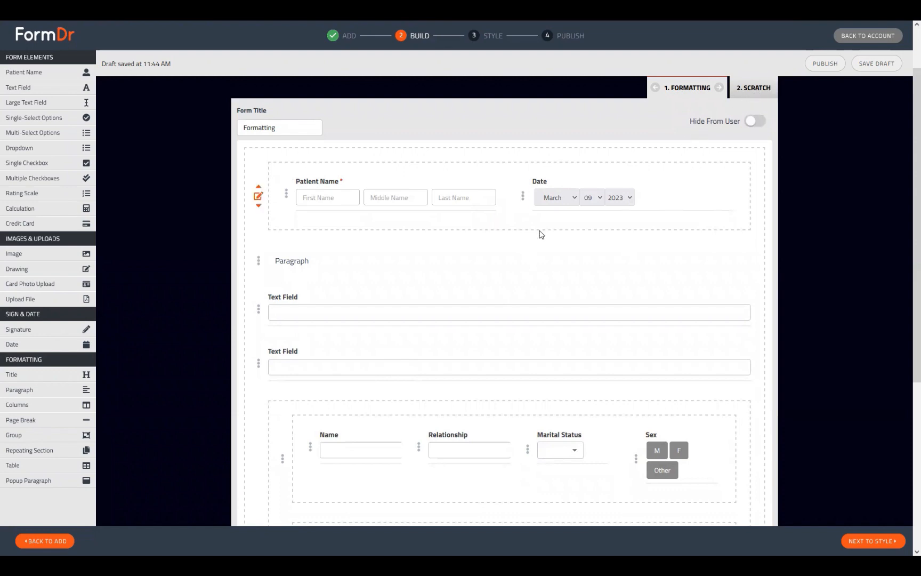
scroll(306, 373, "down", 5)
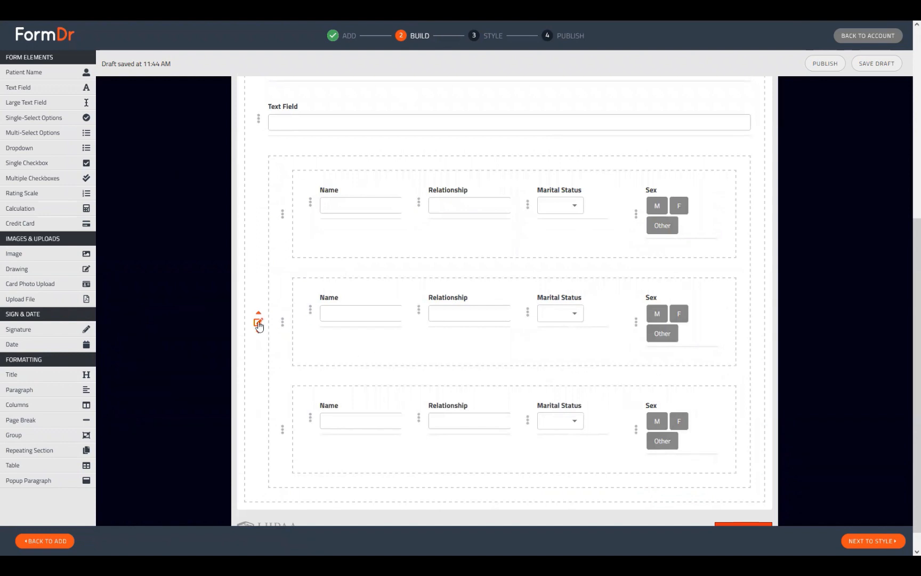
left_click(258, 323)
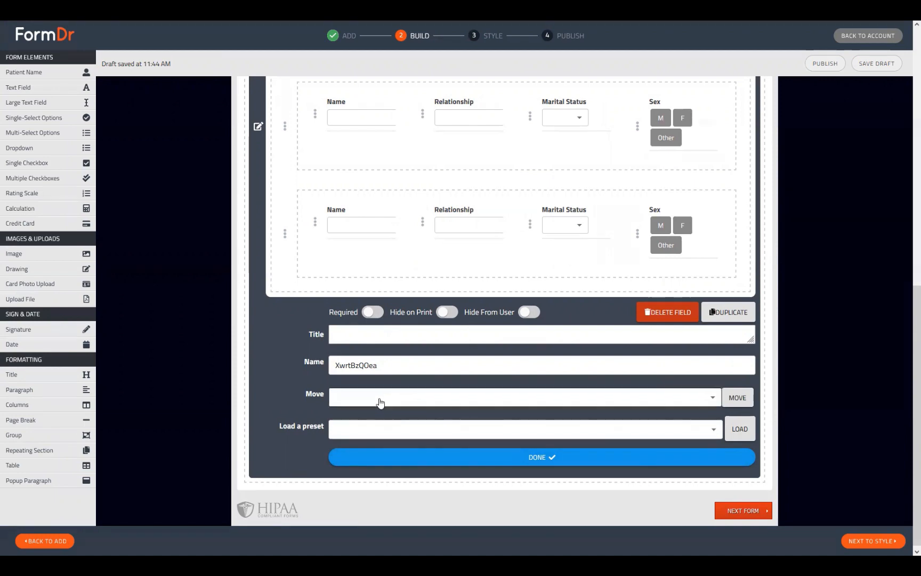
left_click(378, 401)
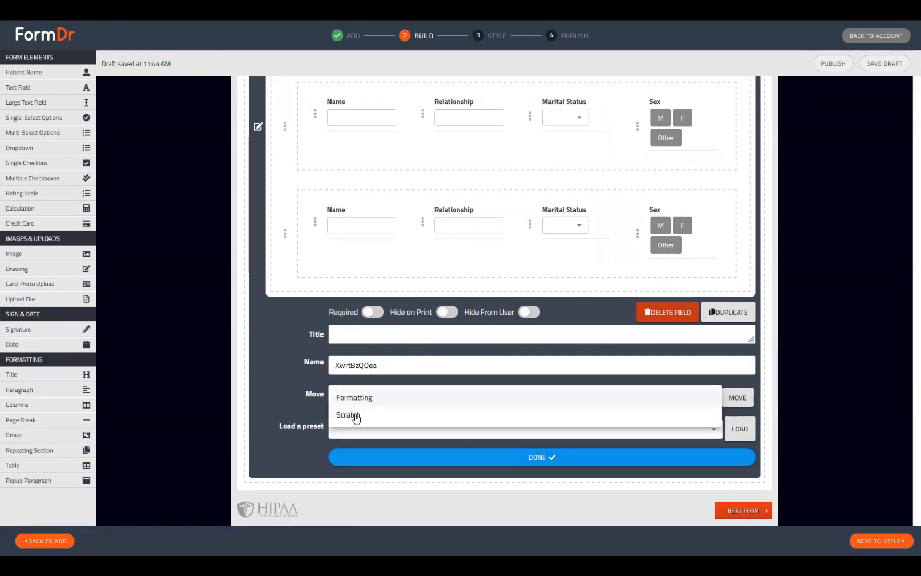
left_click(356, 417)
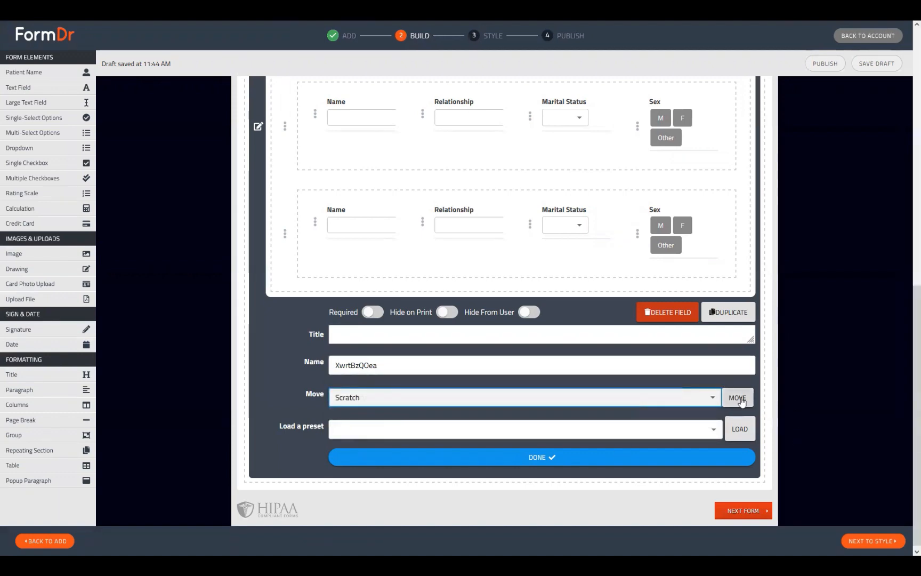
left_click(739, 398)
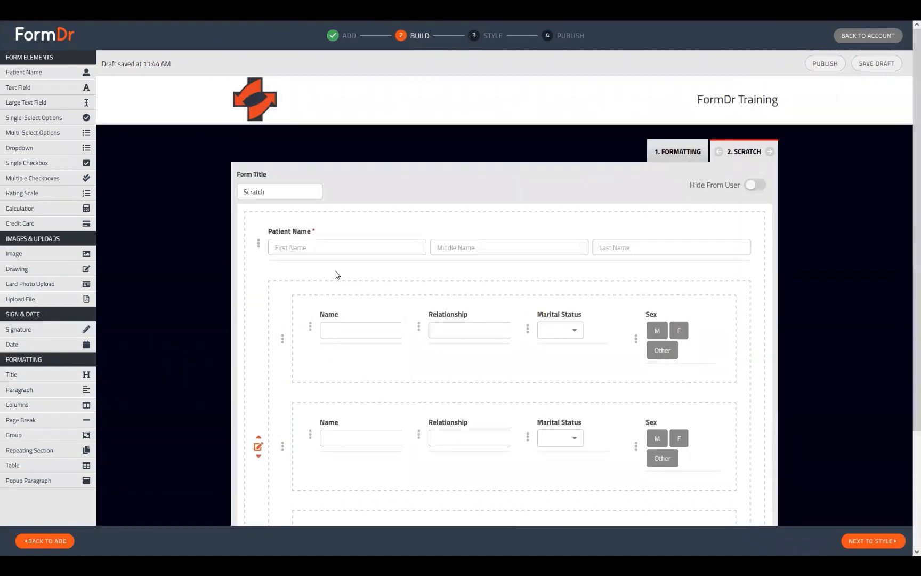
Preview the Scratch form with its three column sections in the Style stage and inspect the group's settings back in Build.
scroll(336, 273, "down", 3)
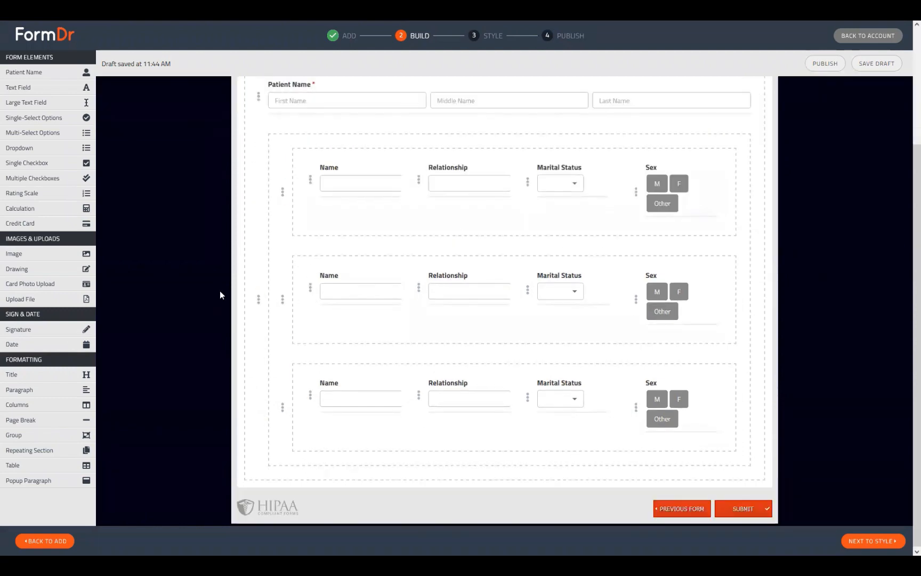
scroll(225, 286, "up", 3)
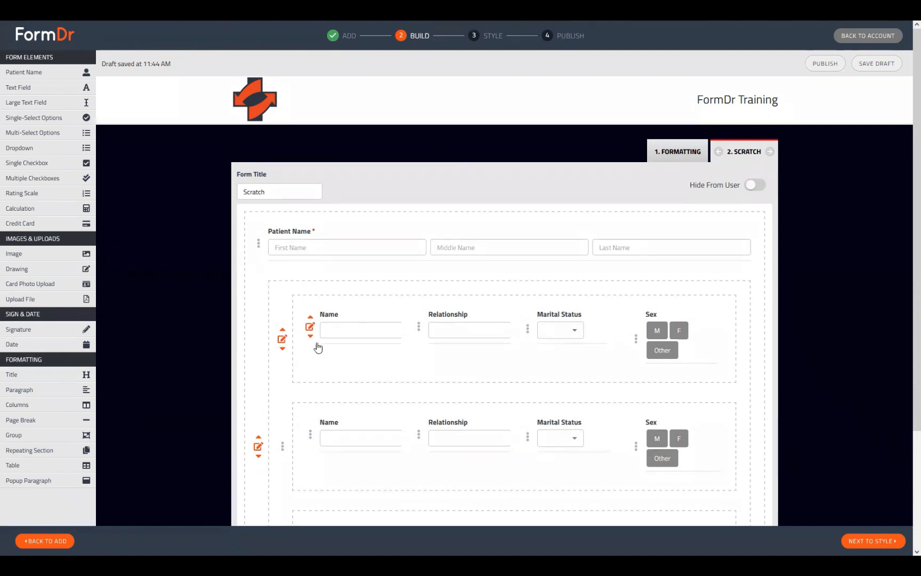
scroll(315, 345, "down", 3)
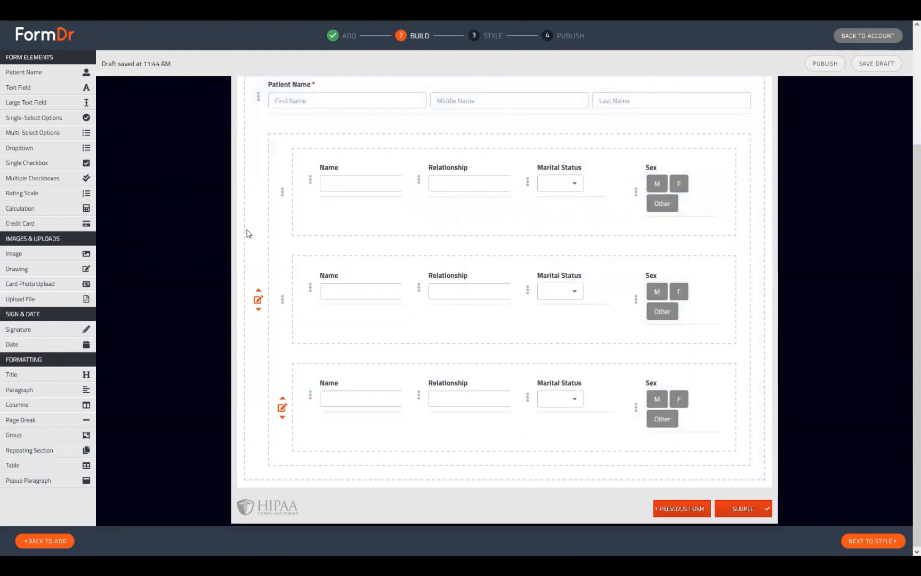
left_click(880, 540)
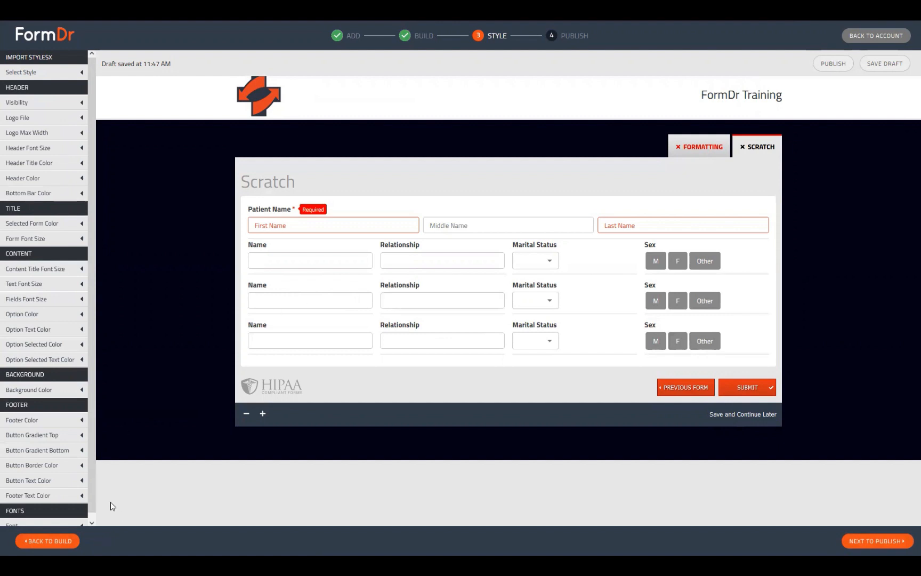
left_click(67, 540)
scroll(399, 341, "down", 3)
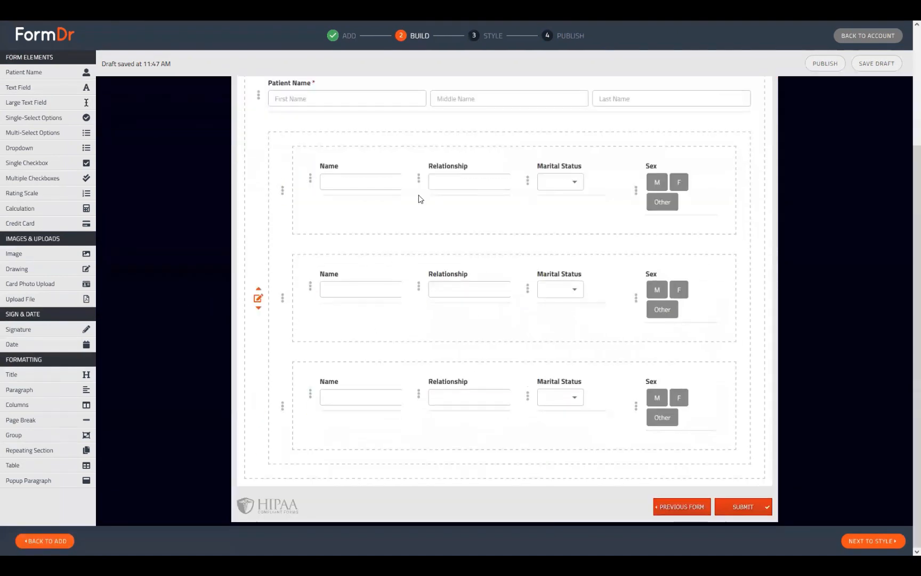
left_click(258, 300)
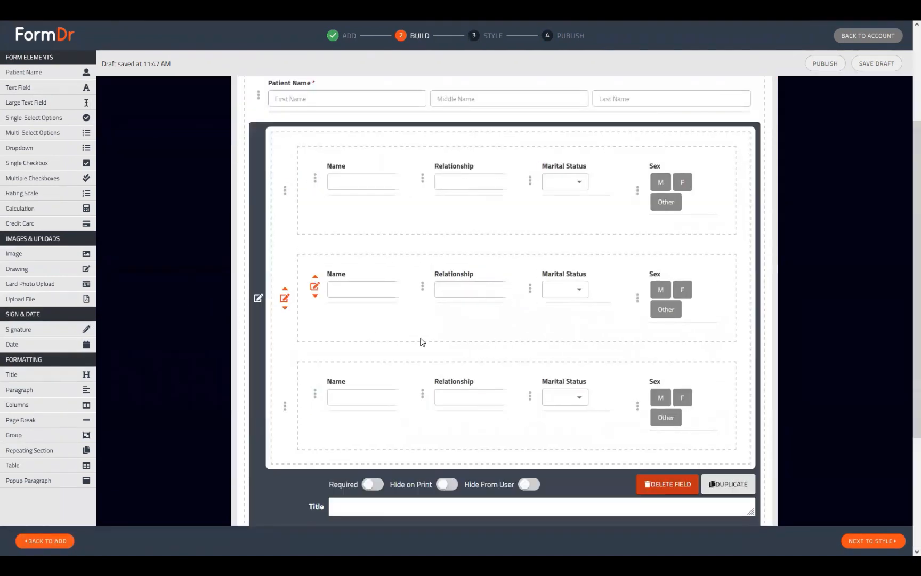
left_click(258, 201)
scroll(339, 349, "up", 3)
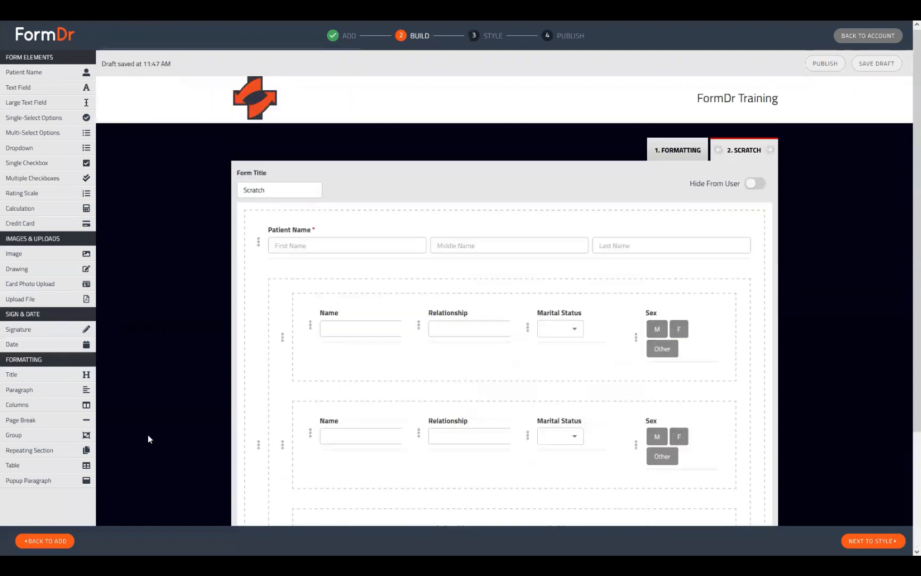
Add a title element at the top of the group, above its first four-column section.
scroll(393, 358, "down", 3)
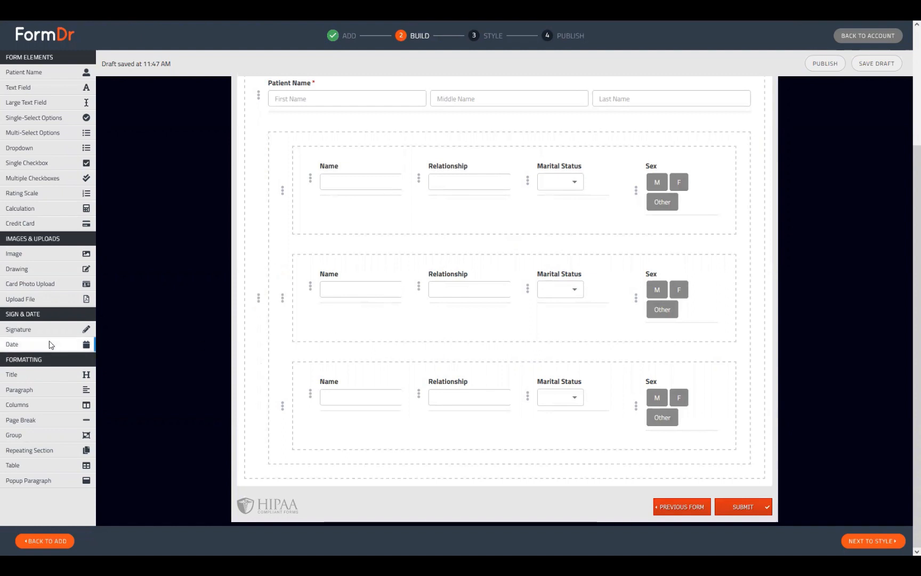
left_click_drag(35, 390, 340, 142)
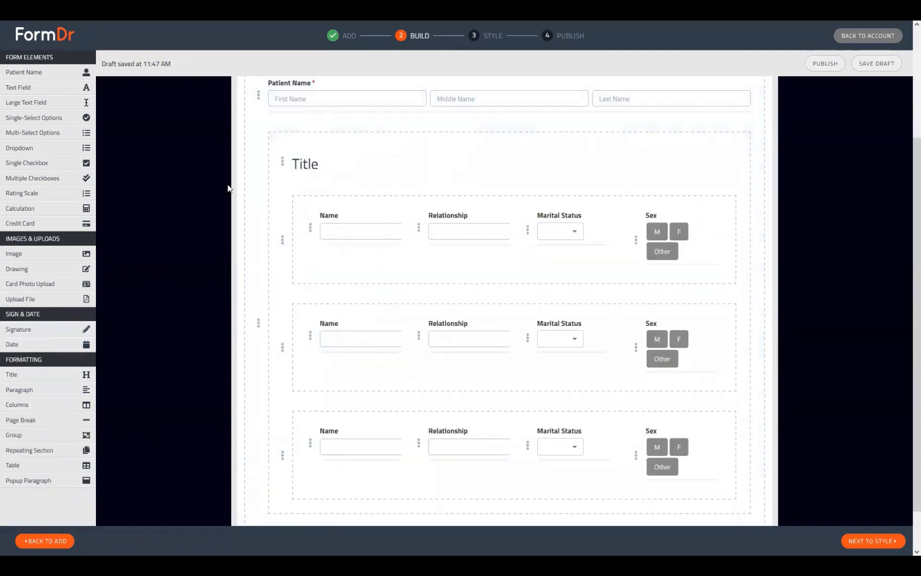
Examine the titled group on the Scratch form, from the patient name field to the last column section.
scroll(234, 250, "down", 1)
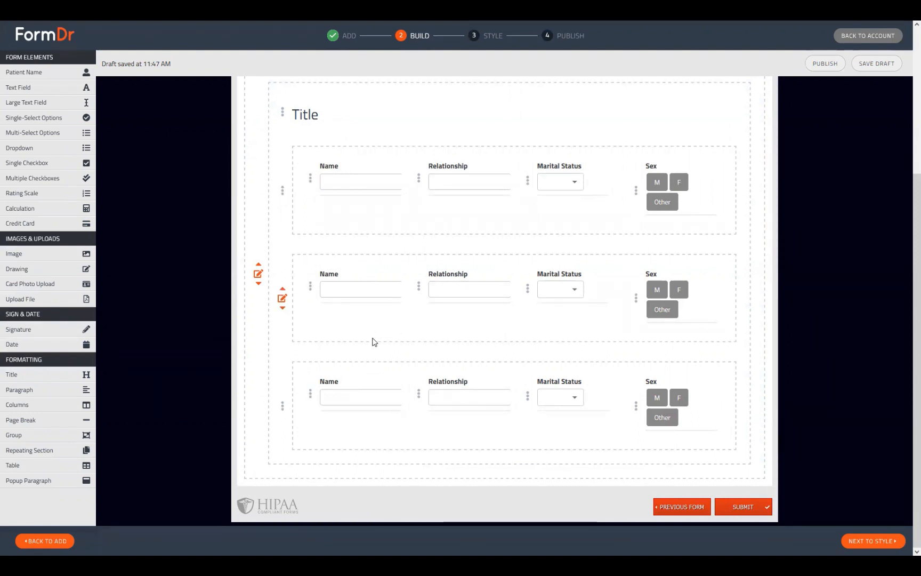
scroll(345, 373, "up", 4)
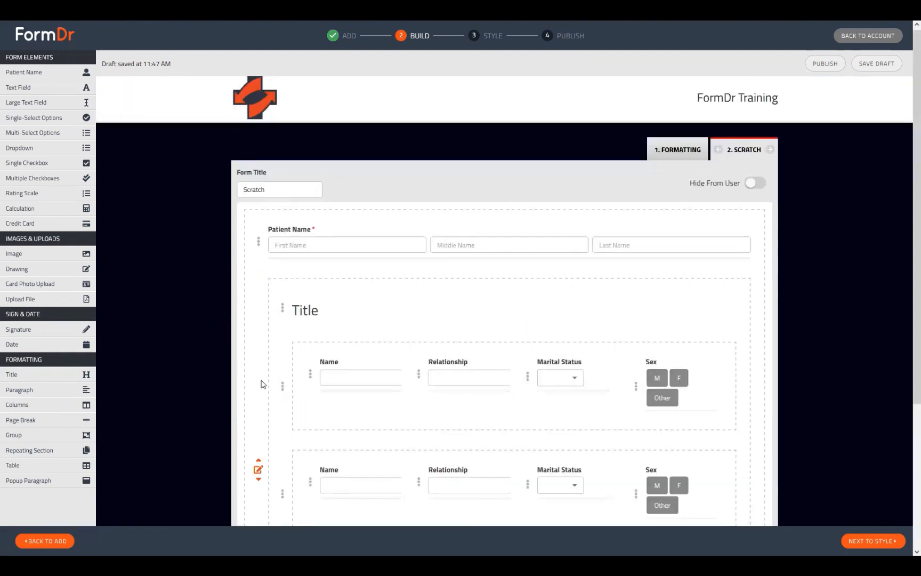
scroll(337, 385, "down", 1)
scroll(337, 385, "down", 4)
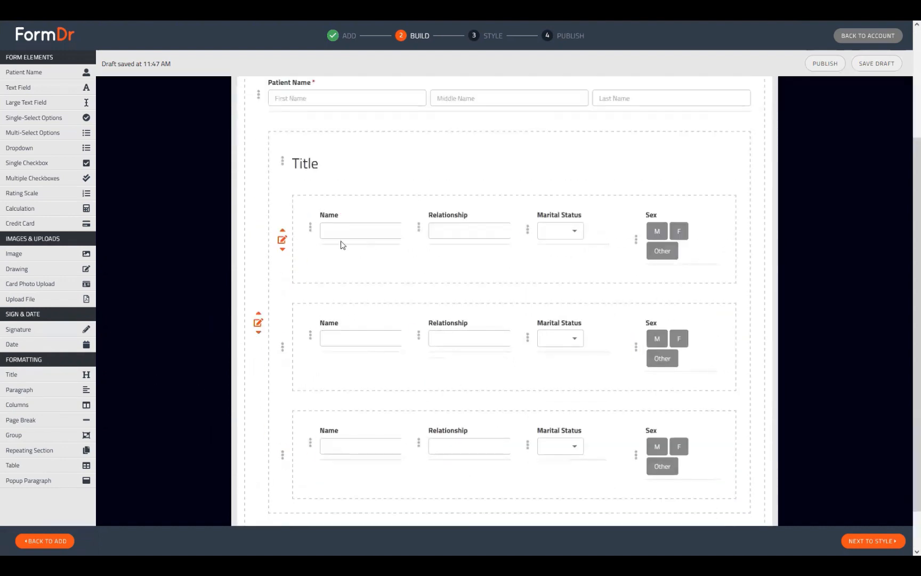
scroll(480, 368, "down", 1)
scroll(543, 400, "down", 1)
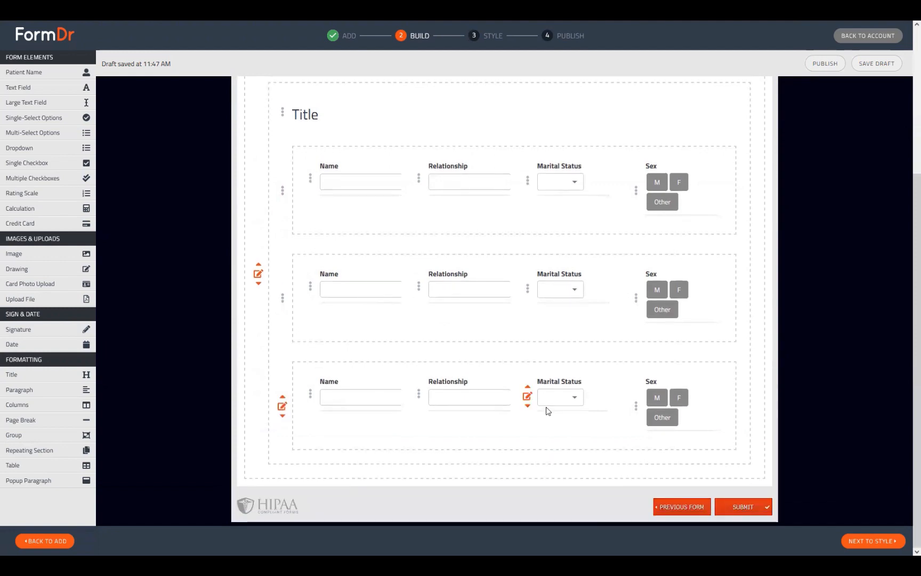
scroll(486, 324, "up", 7)
scroll(544, 292, "down", 7)
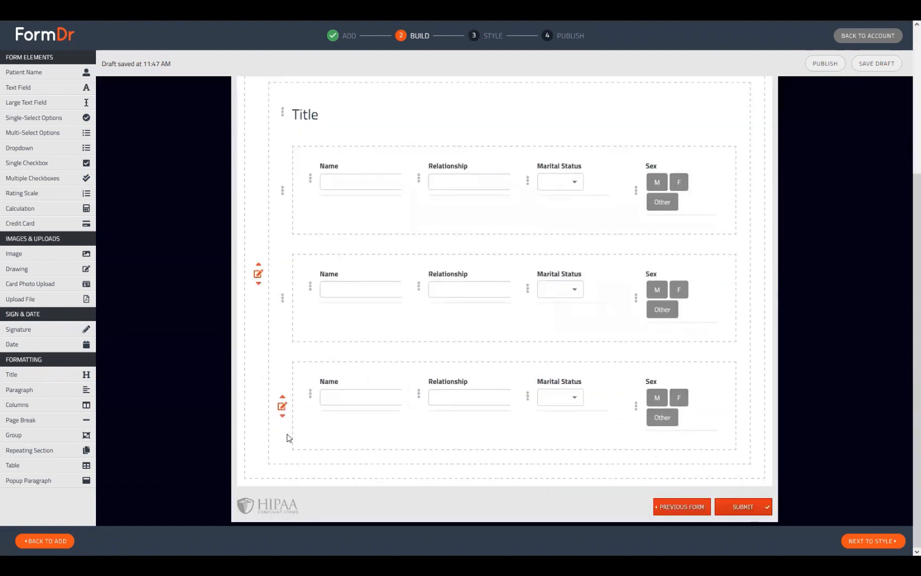
Take the third four-column section out of the group, placing it directly below, and delete the group with its remaining contents.
left_click_drag(287, 434, 372, 431)
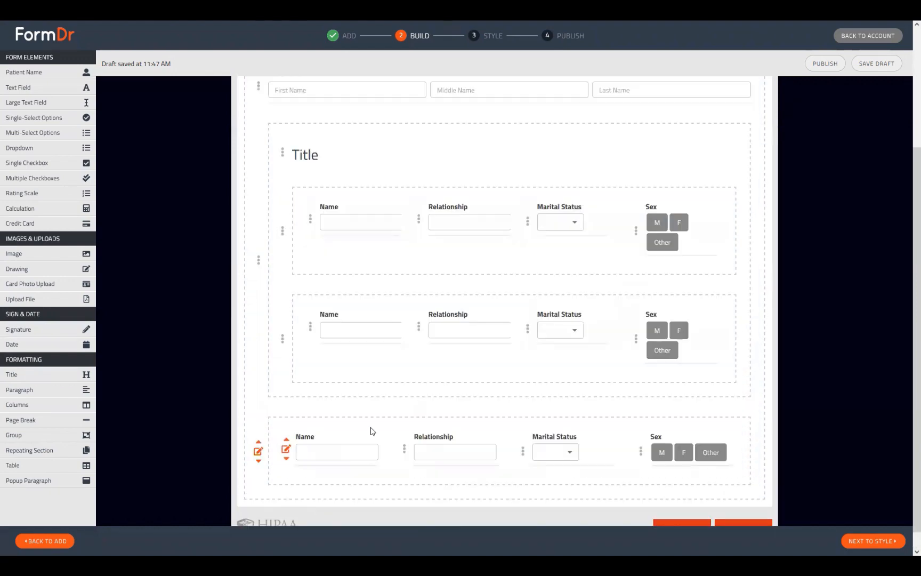
scroll(371, 431, "up", 7)
scroll(358, 388, "down", 7)
left_click(258, 240)
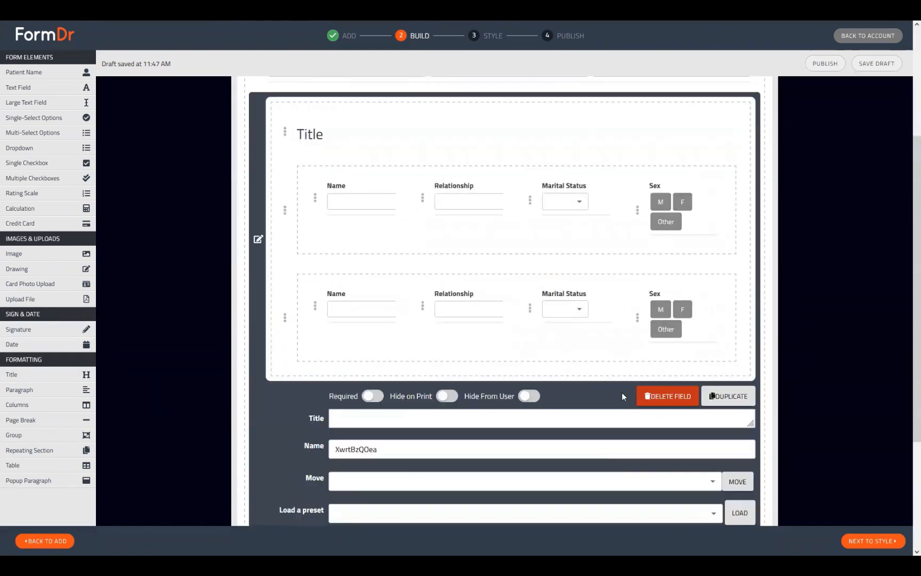
left_click(648, 396)
left_click(525, 304)
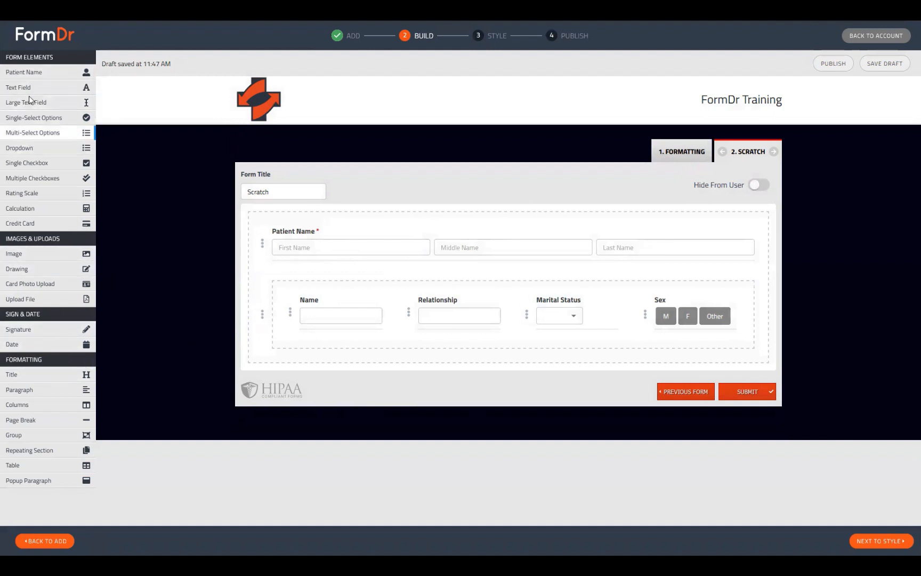
Add a single-select options field to the remaining four-column section and set its number of columns to 3.
left_click_drag(31, 118, 604, 392)
mouse_move(355, 388)
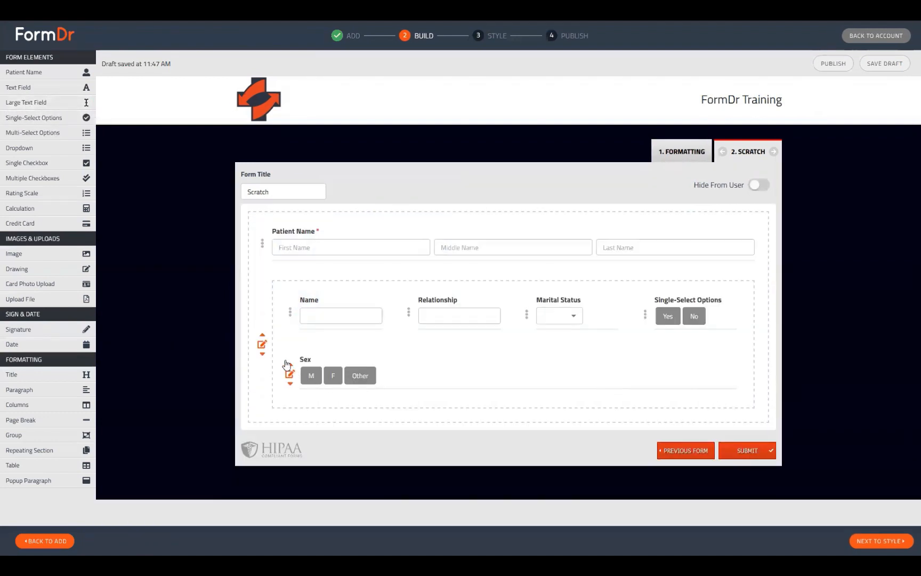
left_click(262, 344)
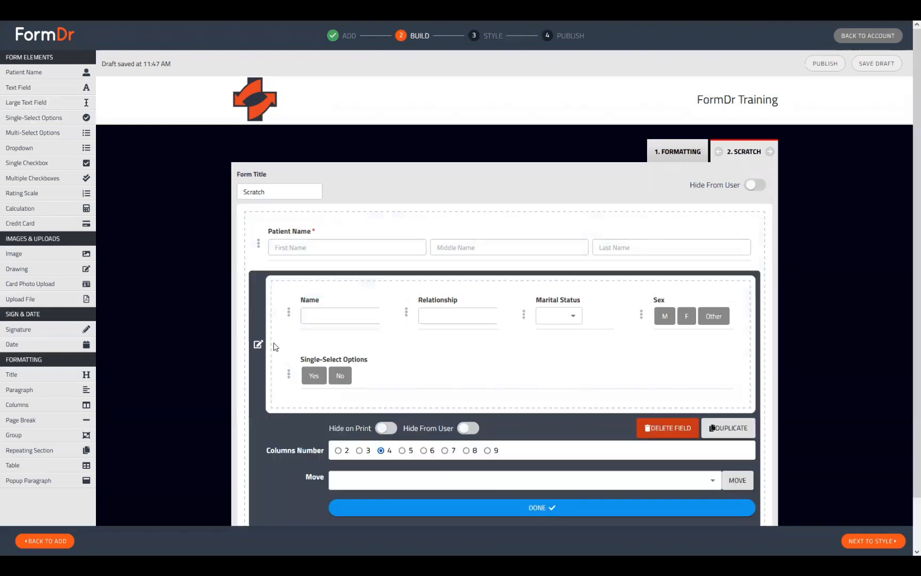
scroll(275, 346, "down", 1)
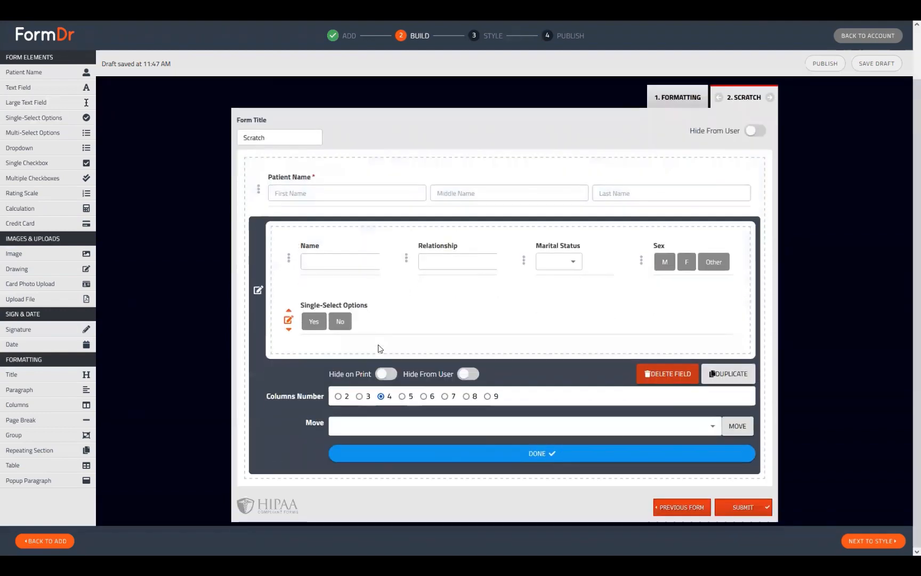
left_click(359, 396)
left_click(259, 288)
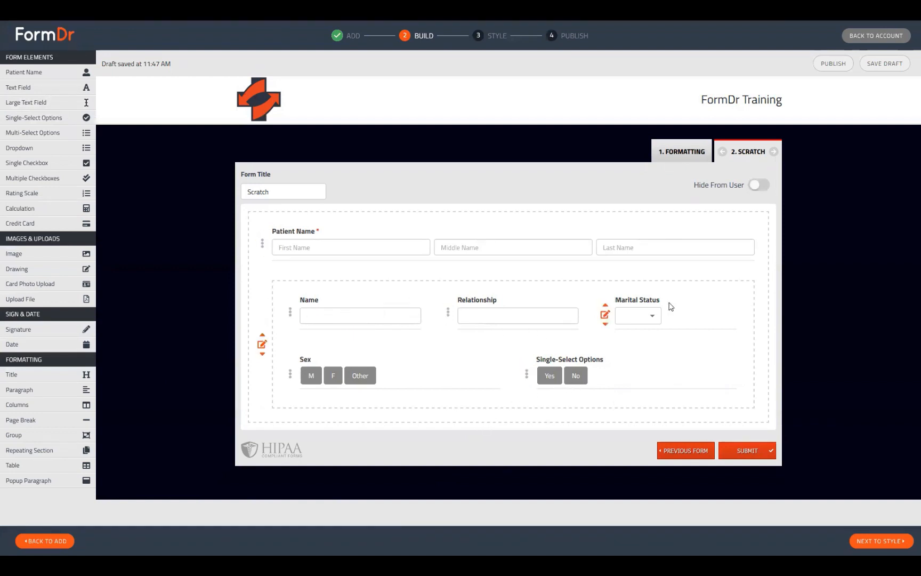
Set the section's number of columns to 2.
left_click(261, 343)
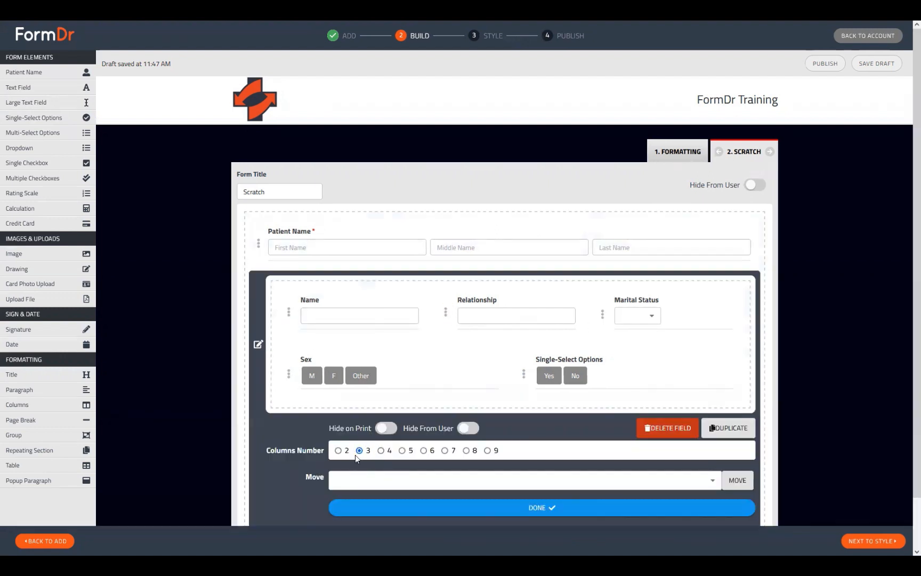
left_click(258, 347)
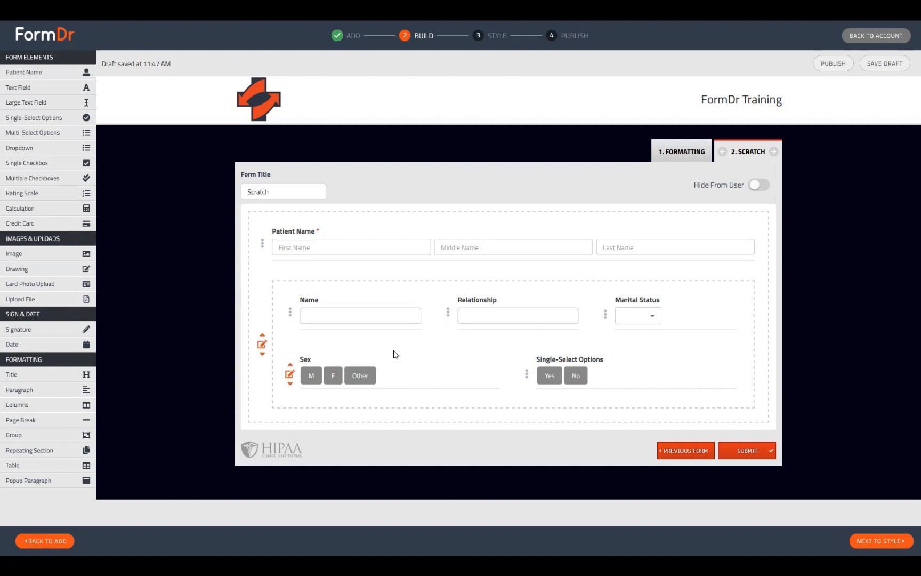
left_click(262, 344)
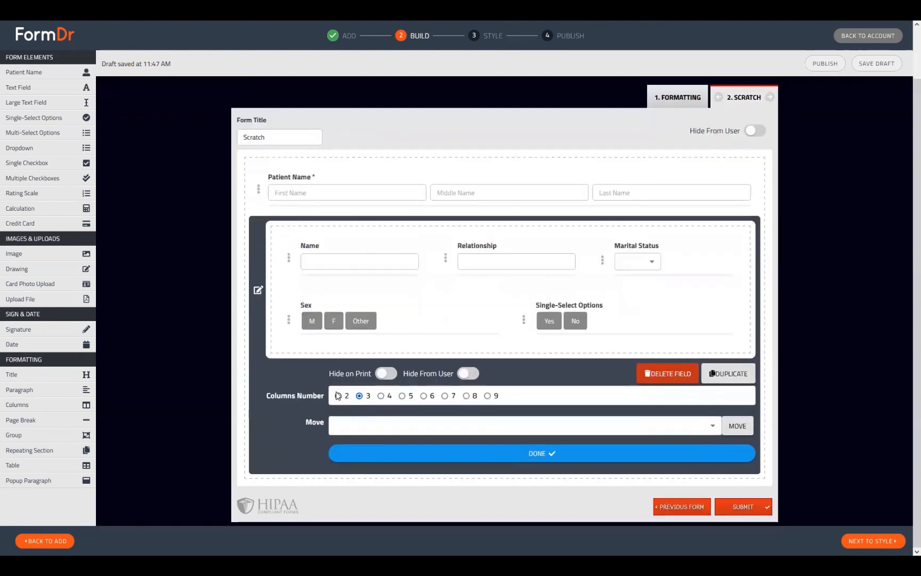
left_click(338, 396)
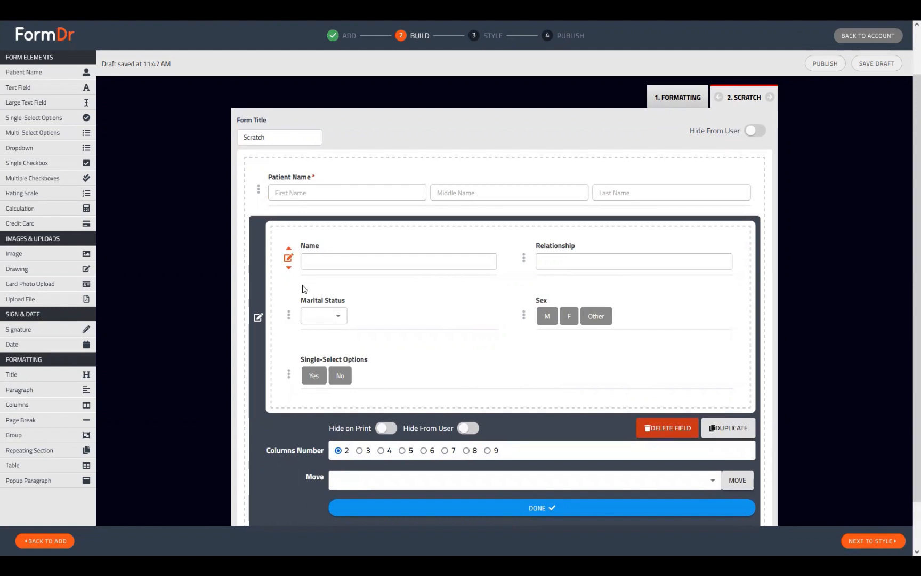
Shift the Name field one place at a time to the end of the section, after the single-select options field.
left_click(288, 271)
left_click(523, 268)
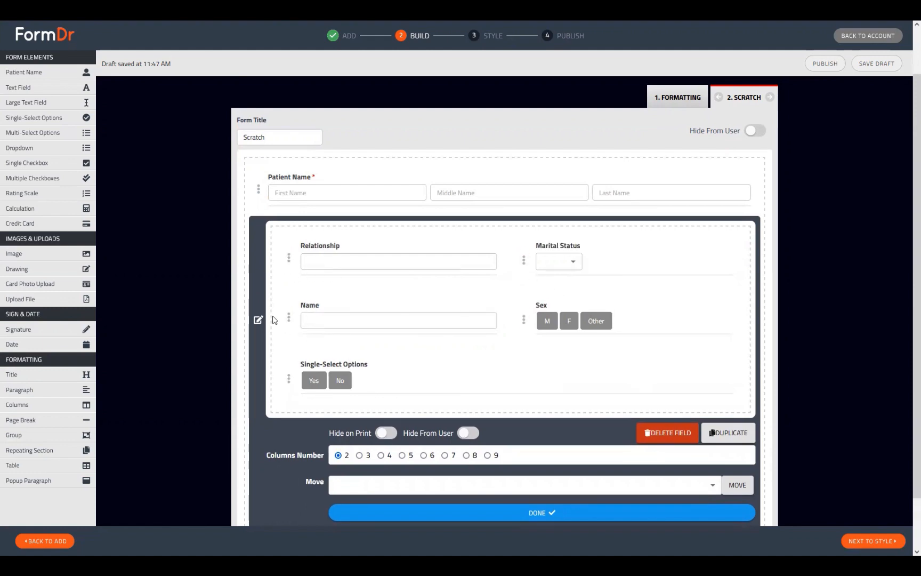
left_click(289, 327)
left_click(523, 327)
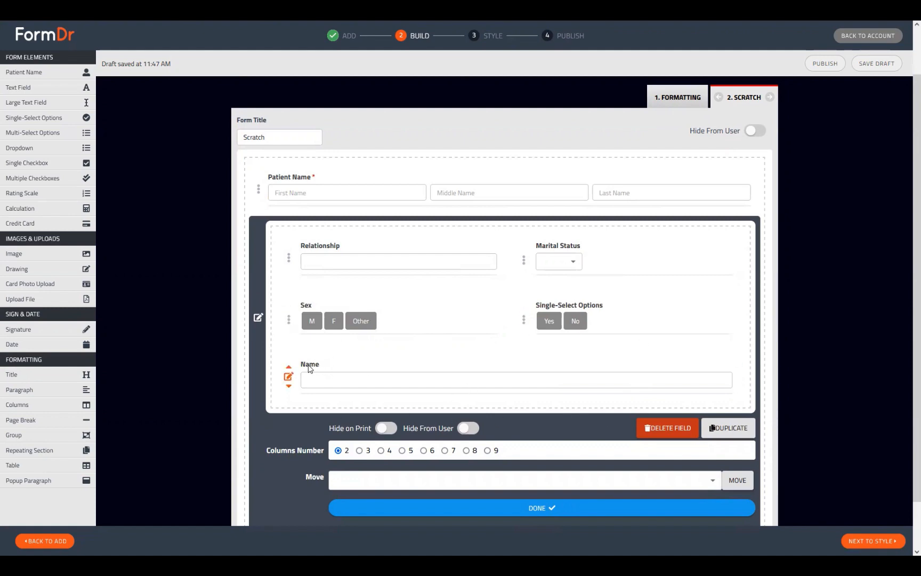
Shift the Name field back one place at a time to the first position, before Relationship.
left_click(288, 368)
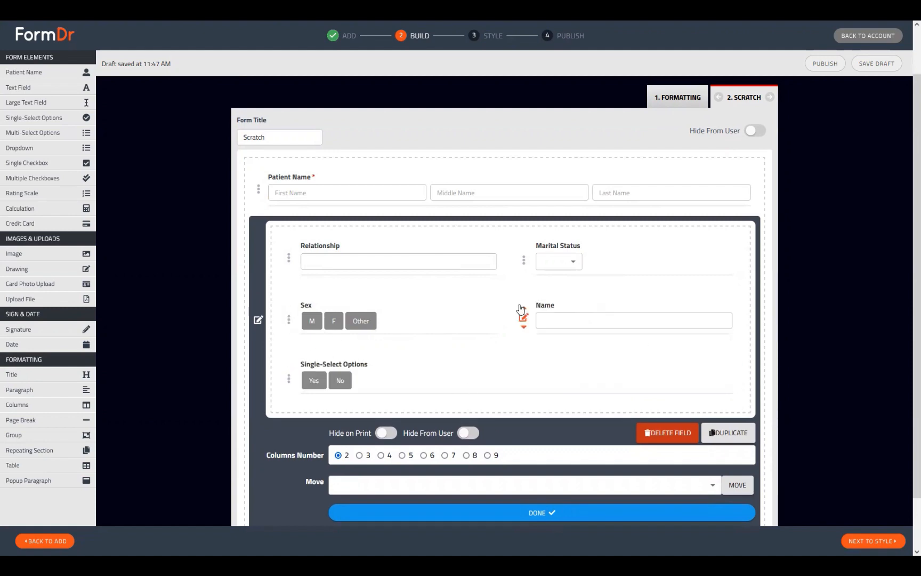
left_click(523, 308)
left_click(288, 308)
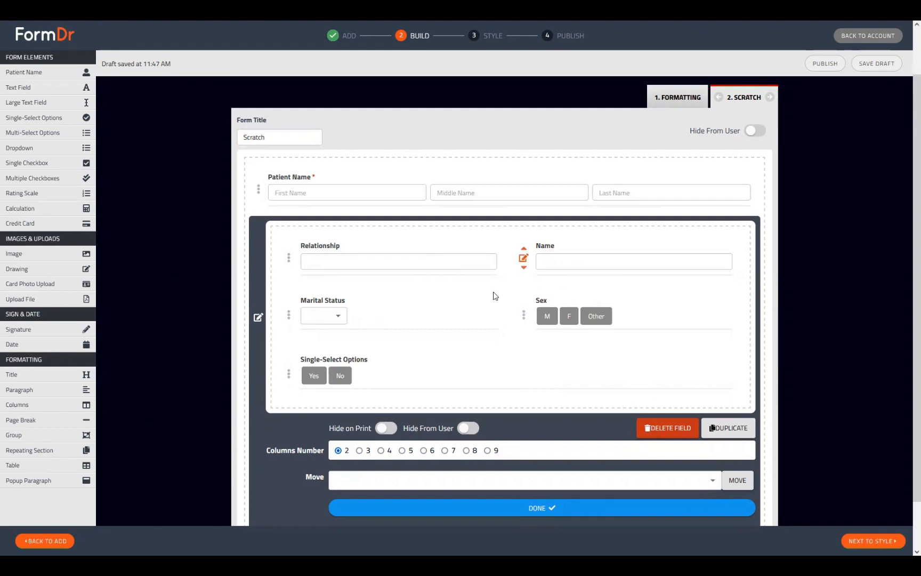
left_click(524, 250)
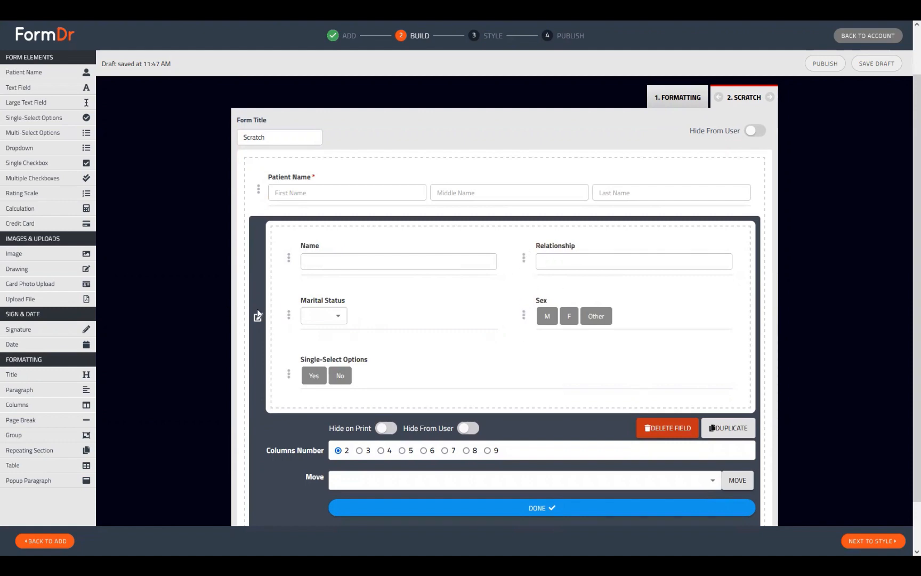
Set the section's number of columns to 3 and add an empty group as its last element, after the single-select options.
left_click(359, 450)
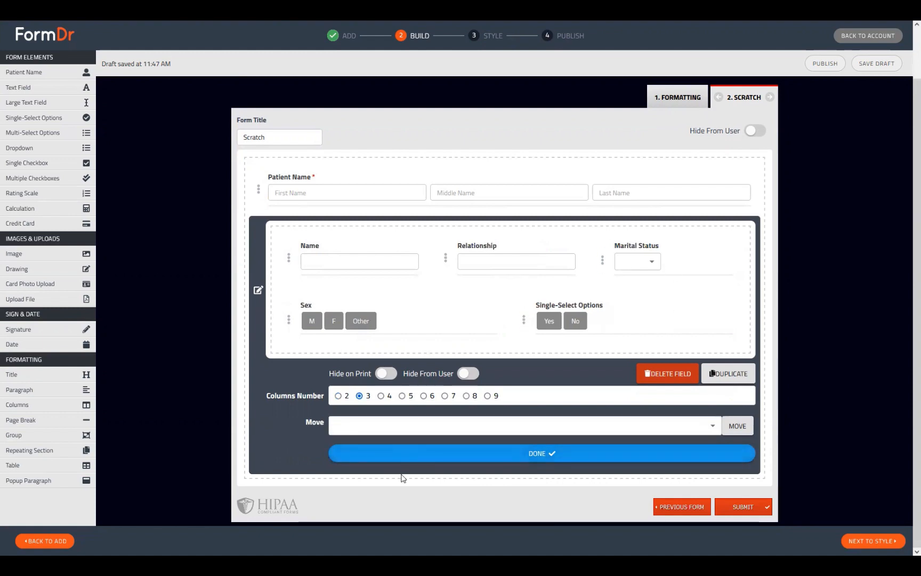
left_click(398, 457)
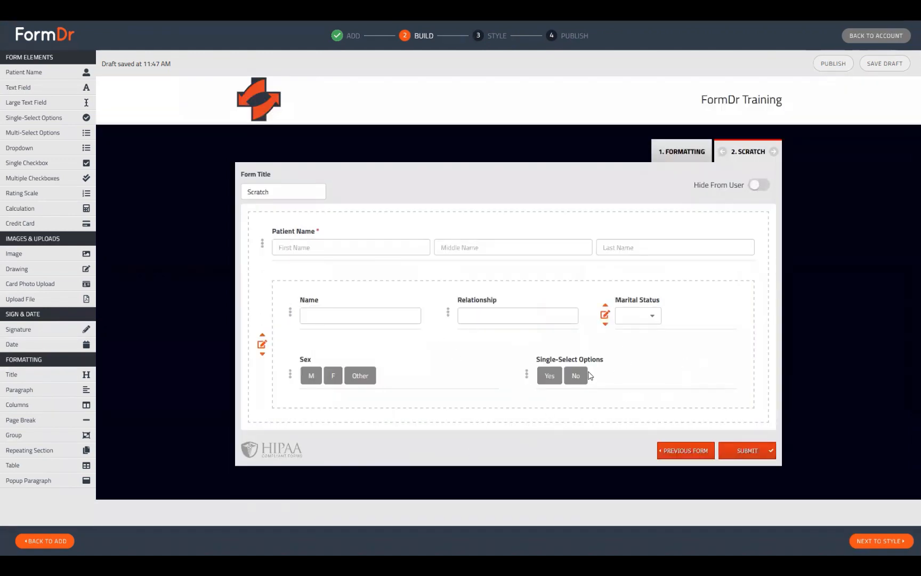
left_click_drag(18, 441, 339, 443)
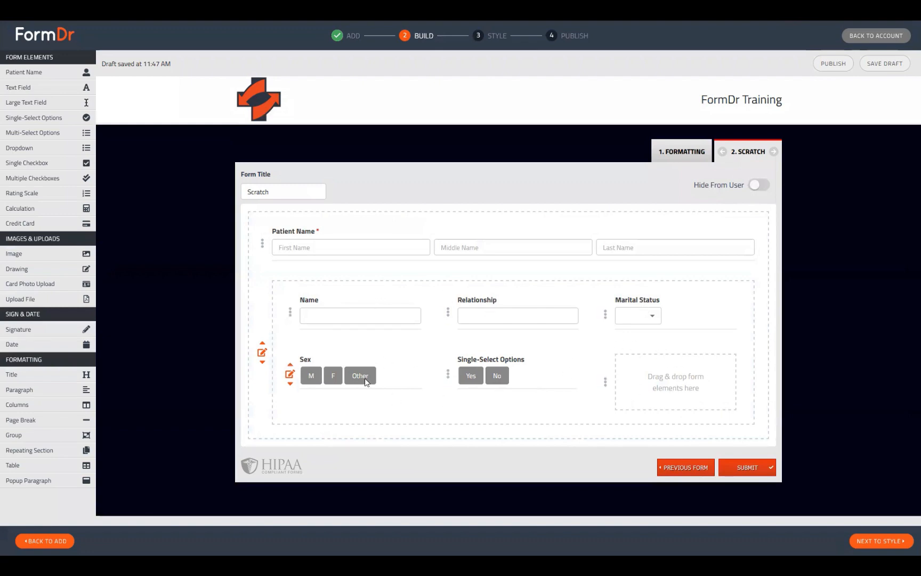
Preview the Scratch form's three-column layout with the empty group in the Style stage and return to Build.
left_click(870, 542)
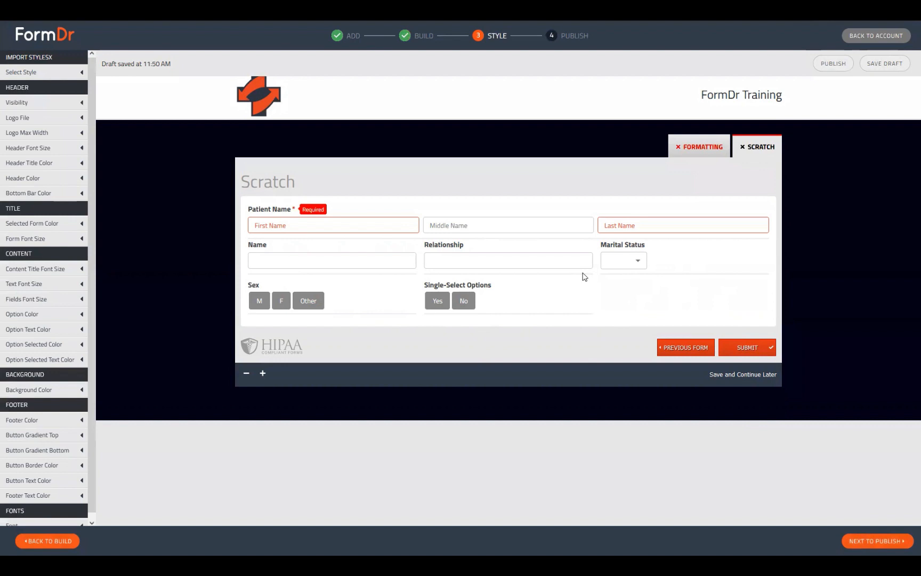
left_click(43, 540)
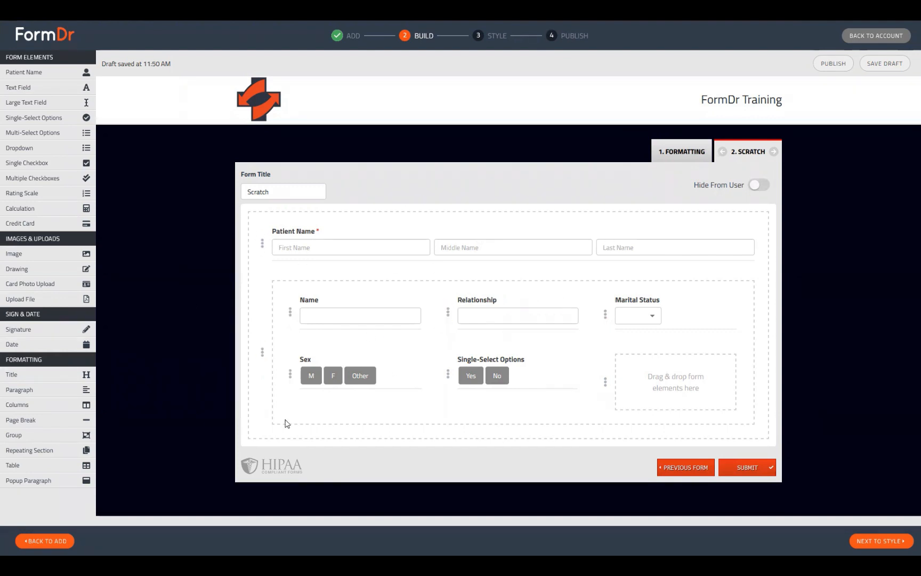
Switch to the Formatting form and delete both text fields below its paragraph.
left_click(61, 542)
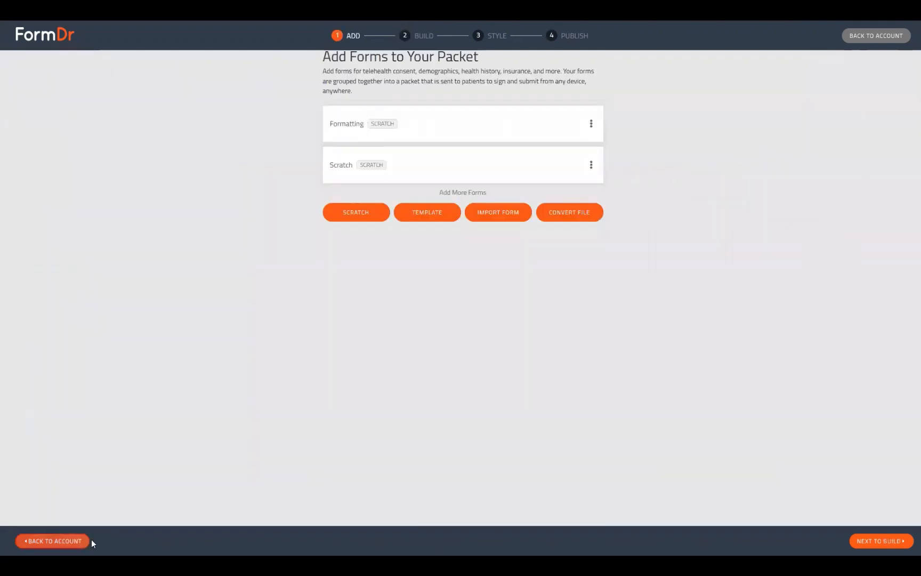
left_click(865, 541)
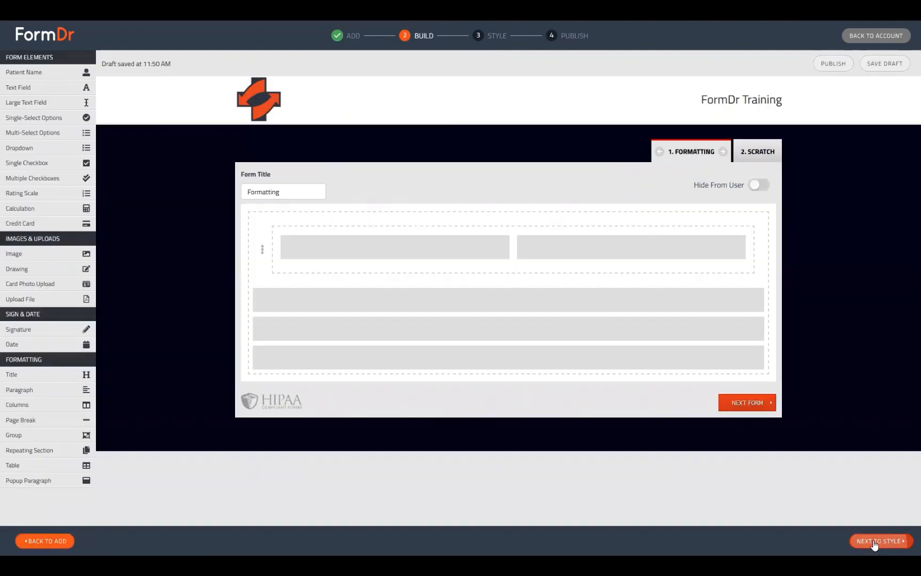
left_click(261, 374)
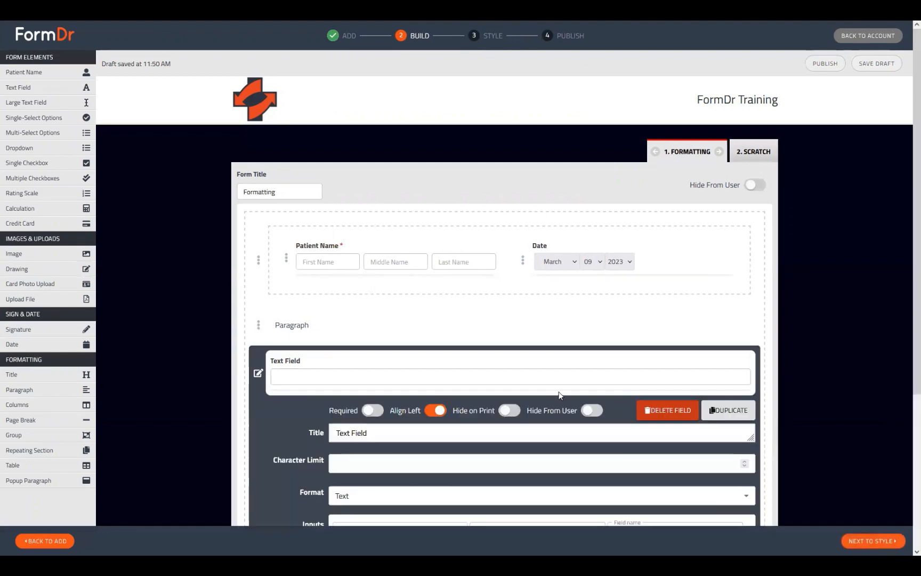
left_click(668, 410)
left_click(262, 393)
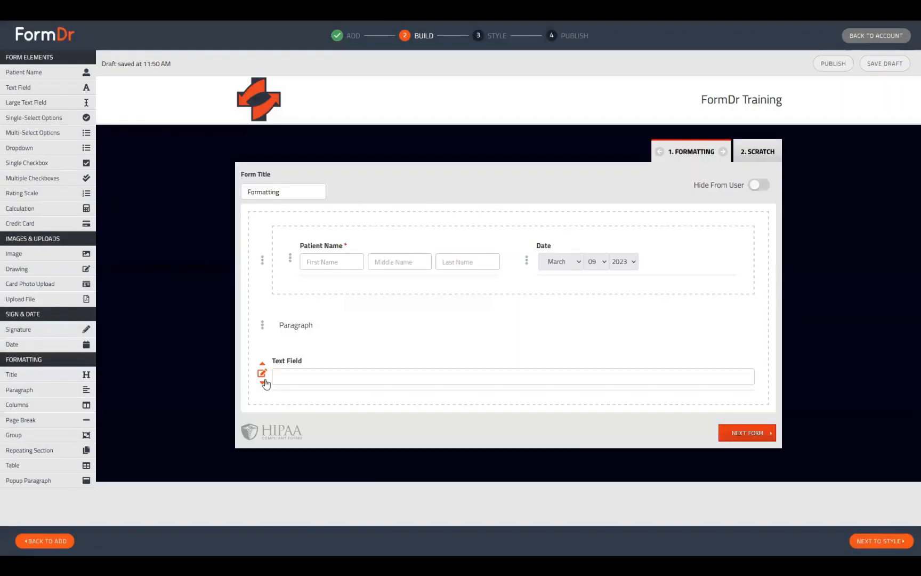
left_click(348, 384)
left_click(668, 410)
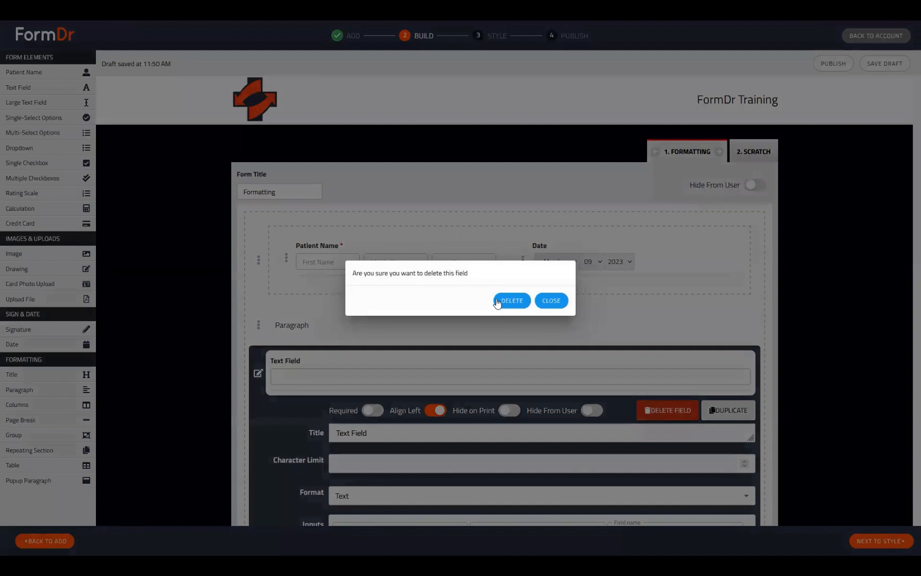
left_click(501, 302)
Delete the paragraph and add a title followed by a new paragraph below the patient name and date group.
left_click(259, 326)
left_click(649, 330)
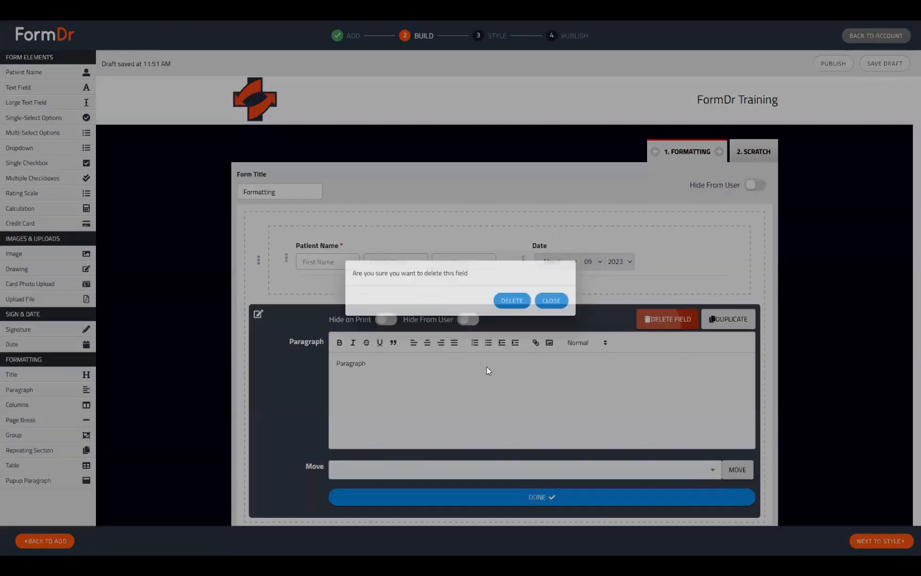
left_click(510, 302)
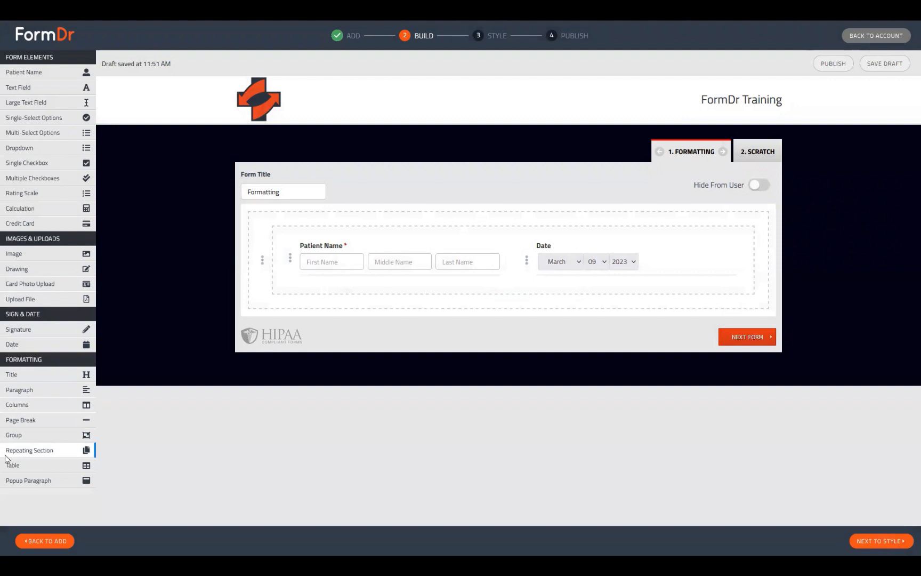
left_click(22, 377)
left_click(21, 389)
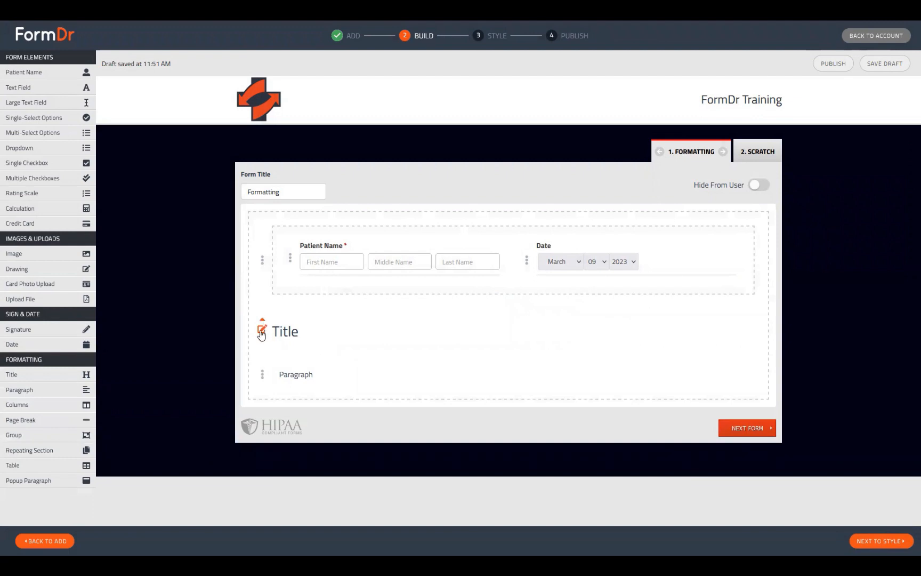
Set the title's alignment to Center and its font size to 18px.
left_click(261, 332)
left_click_drag(369, 391, 285, 388)
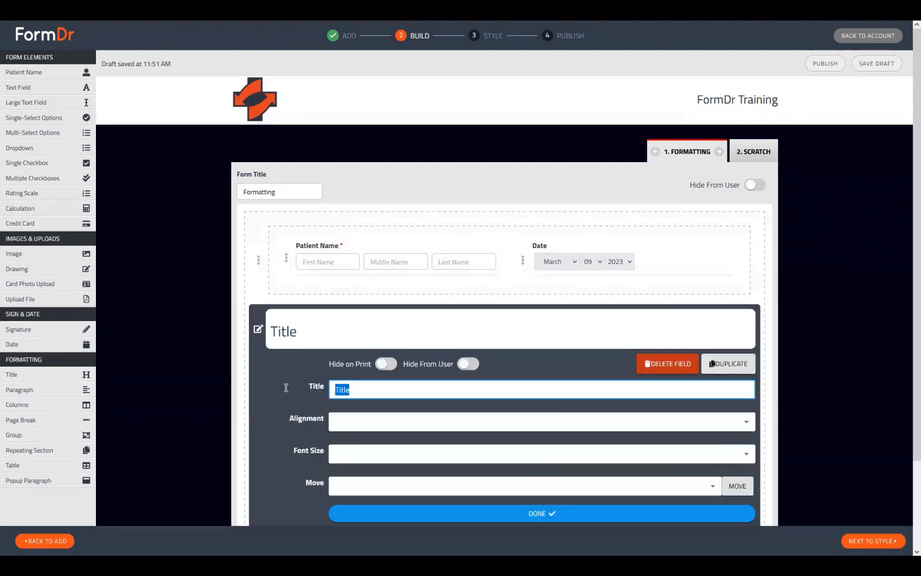
left_click(376, 391)
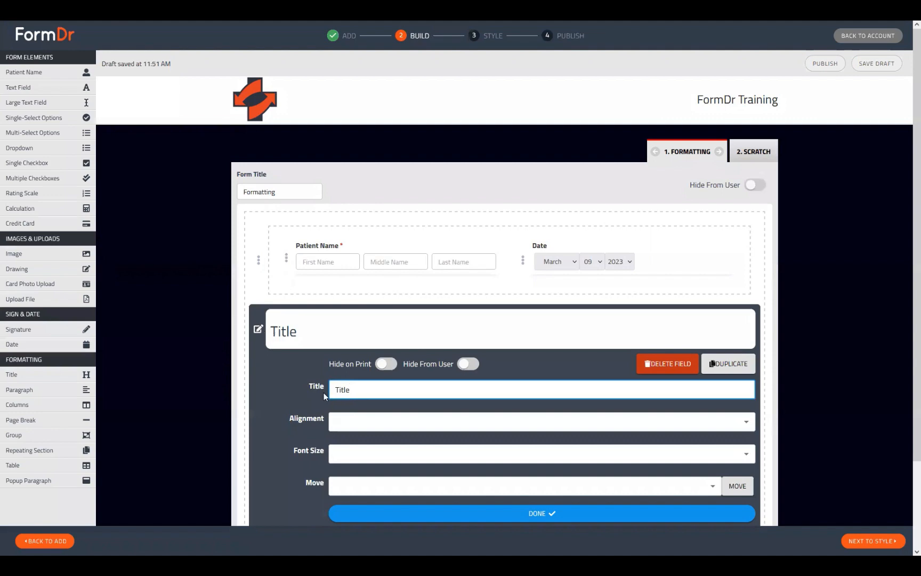
left_click(362, 430)
left_click(372, 439)
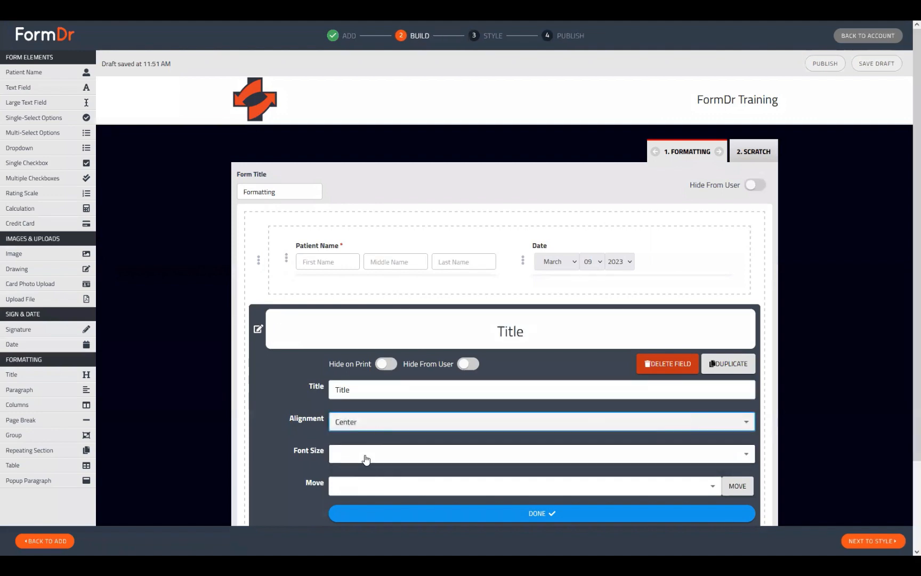
left_click(366, 455)
key("Escape")
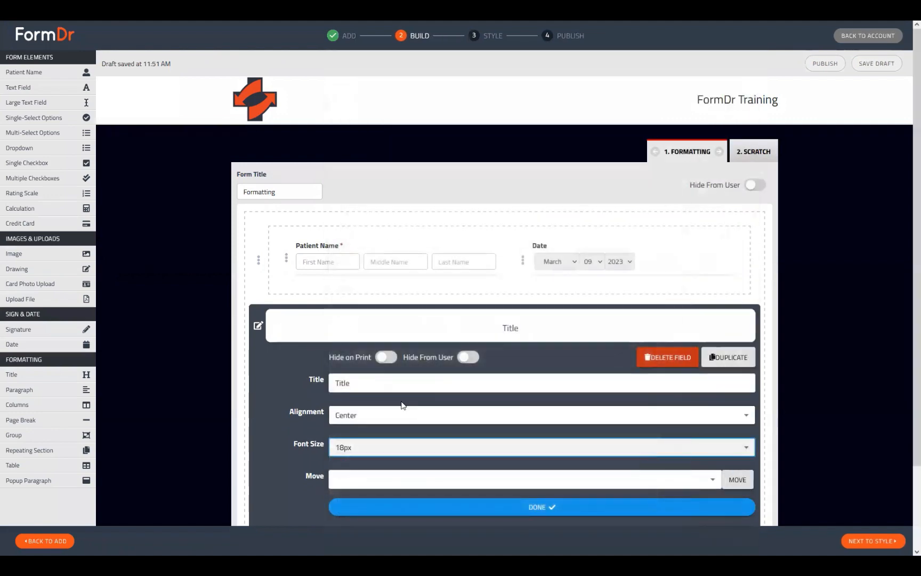
left_click(388, 381)
left_click(355, 448)
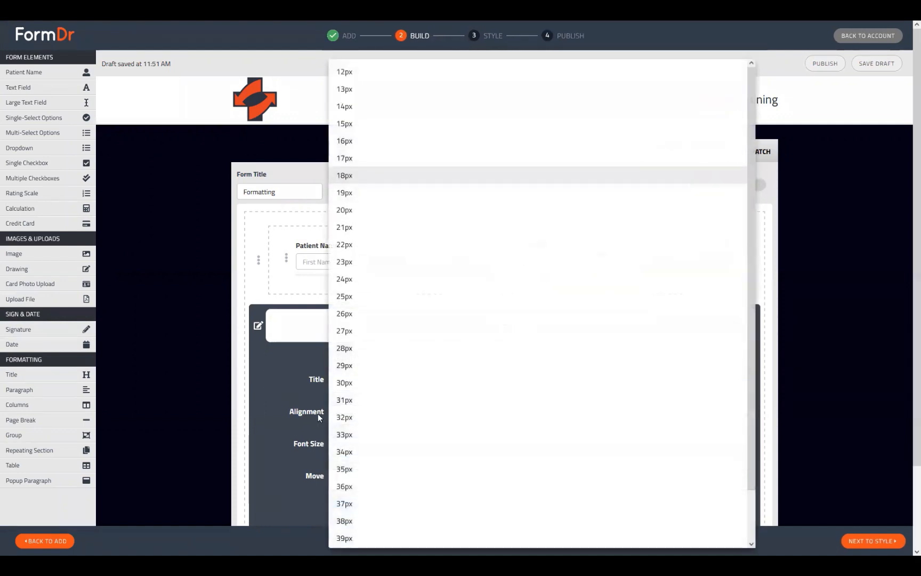
key("Escape")
Delete the title above the paragraph, and review the paragraph's text editor before closing its settings.
left_click(669, 357)
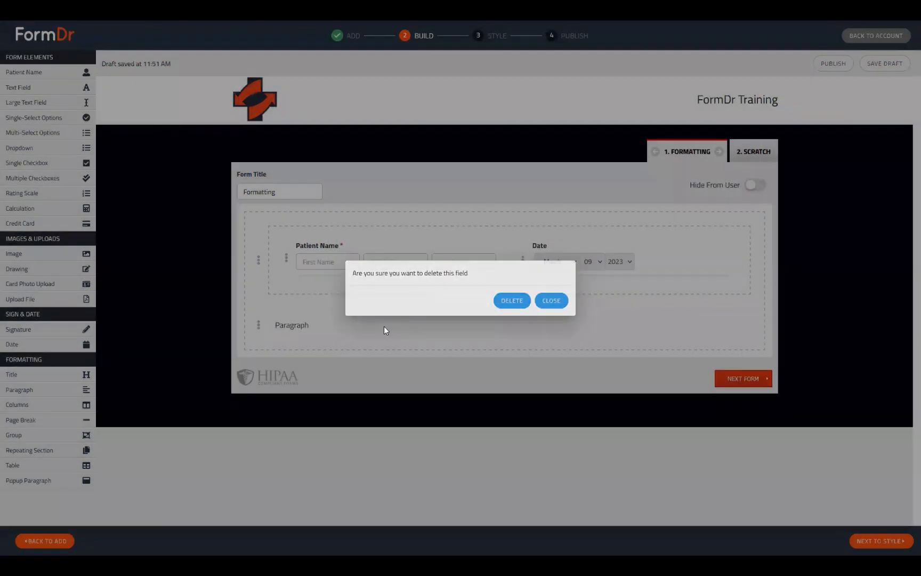
left_click(384, 326)
left_click(261, 324)
scroll(267, 325, "down", 1)
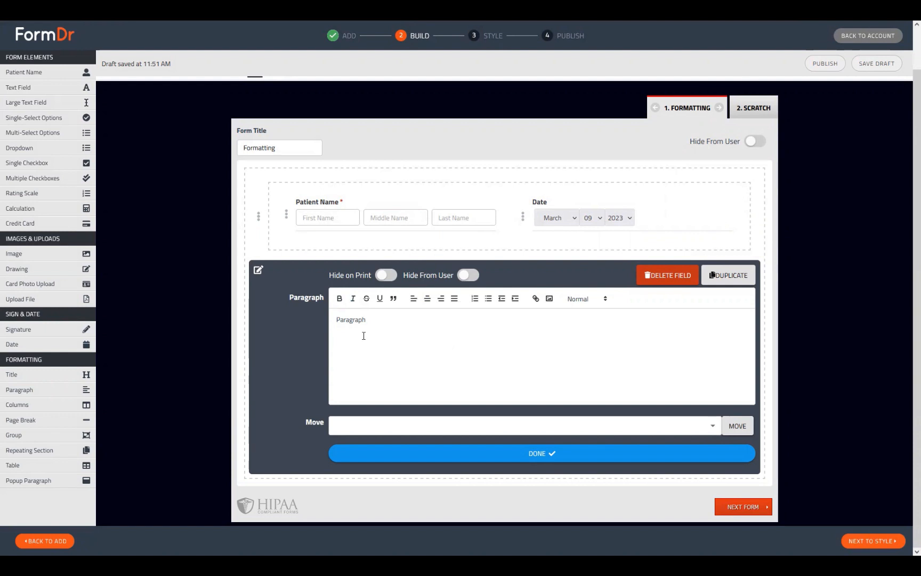
double_click(336, 314)
left_click(436, 452)
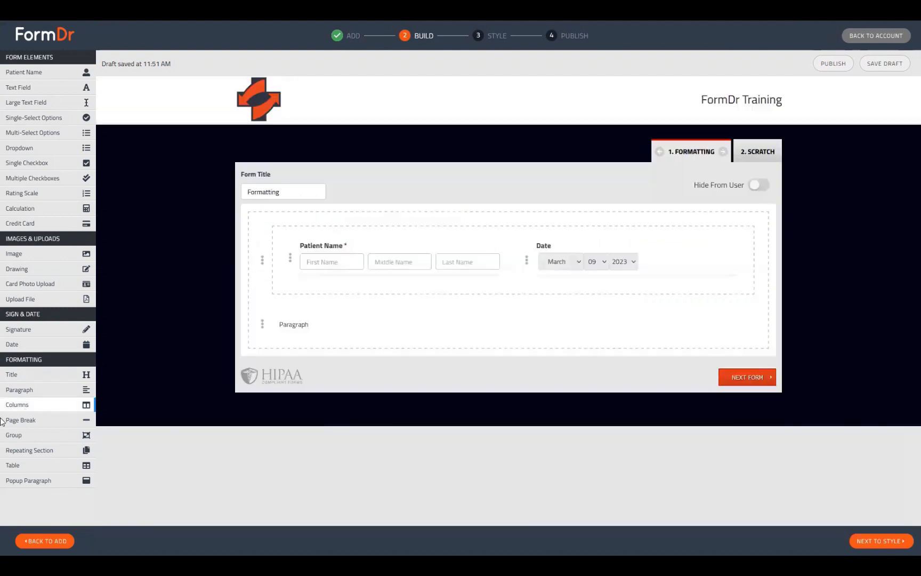
Add a page break below the paragraph and switch its visible line off and back on.
left_click(22, 421)
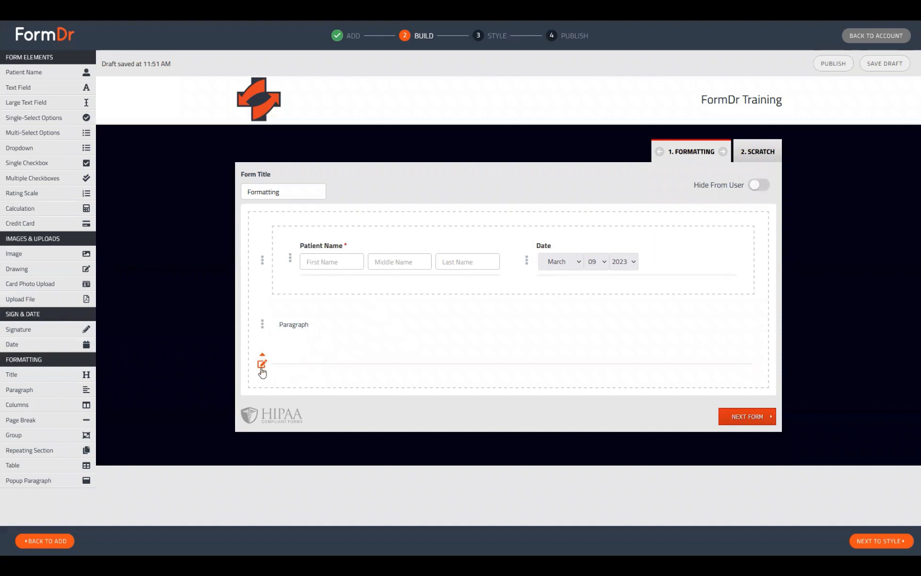
left_click(261, 366)
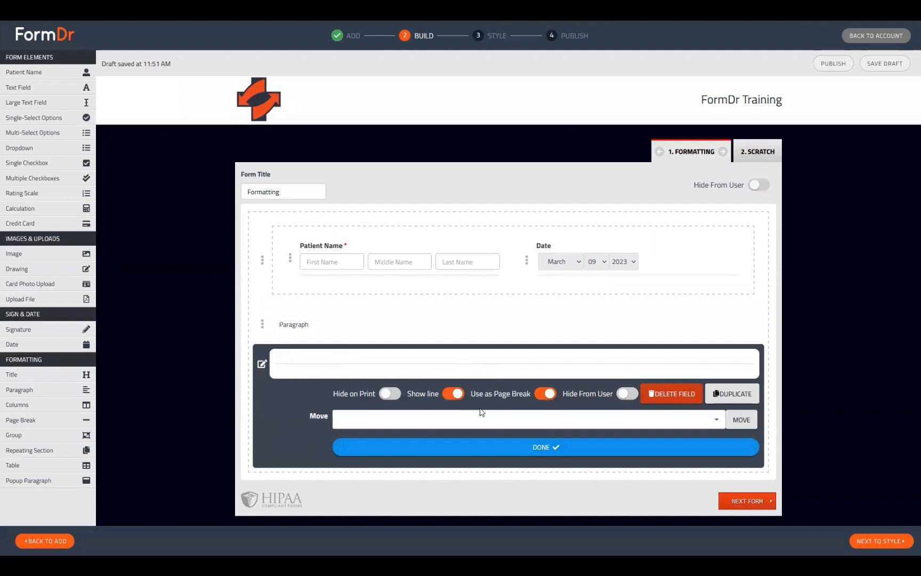
left_click(452, 394)
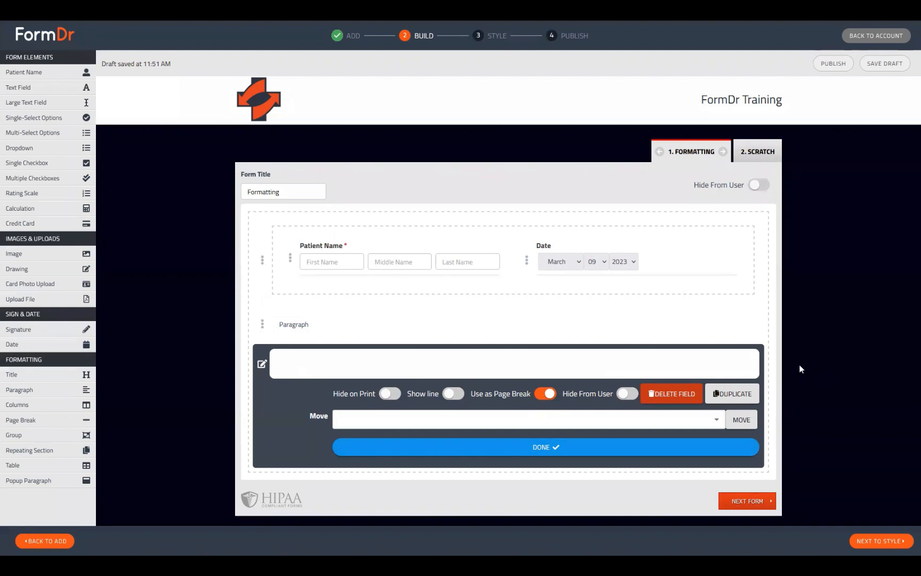
left_click(460, 394)
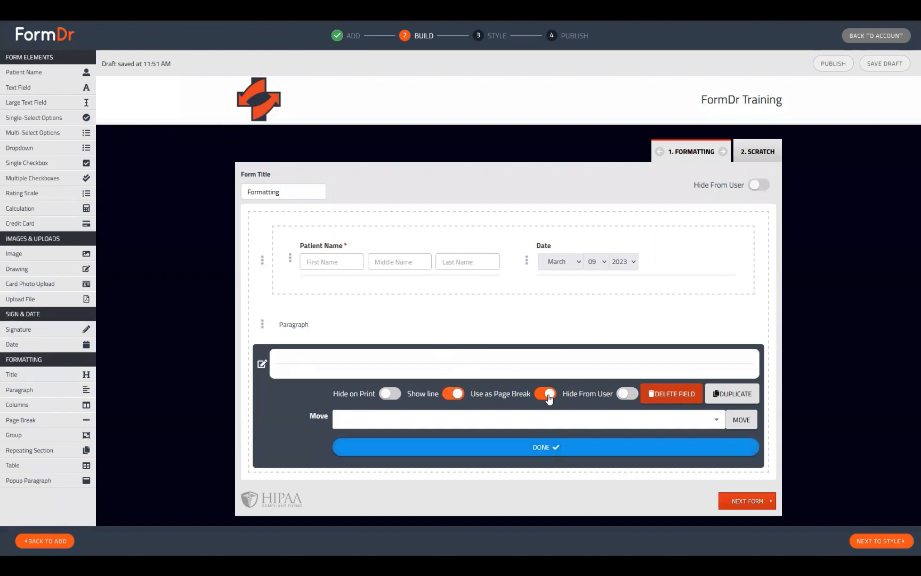
Try the page break as a blank element with Use as Page Break and Show line off, and restore its line.
left_click(549, 398)
left_click(451, 394)
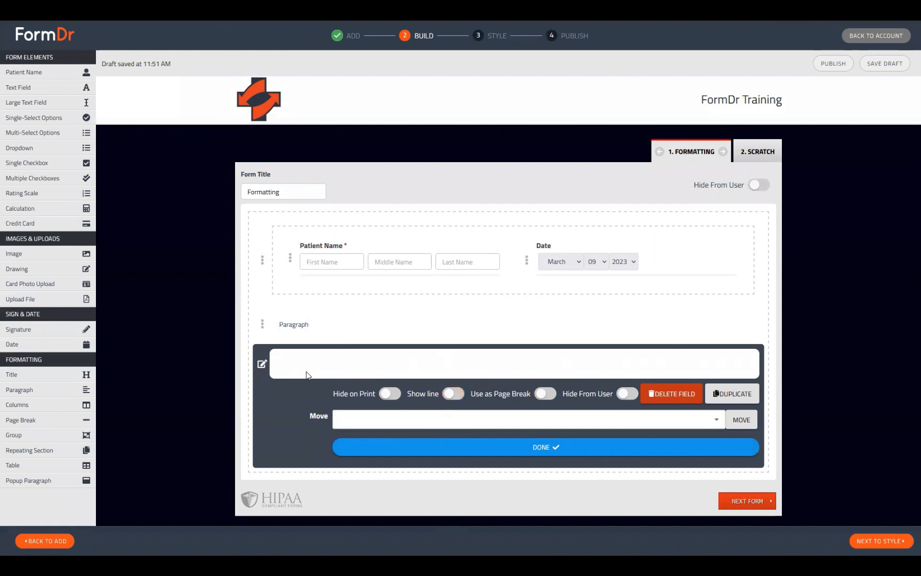
left_click(262, 364)
left_click(263, 365)
left_click(450, 394)
left_click(450, 444)
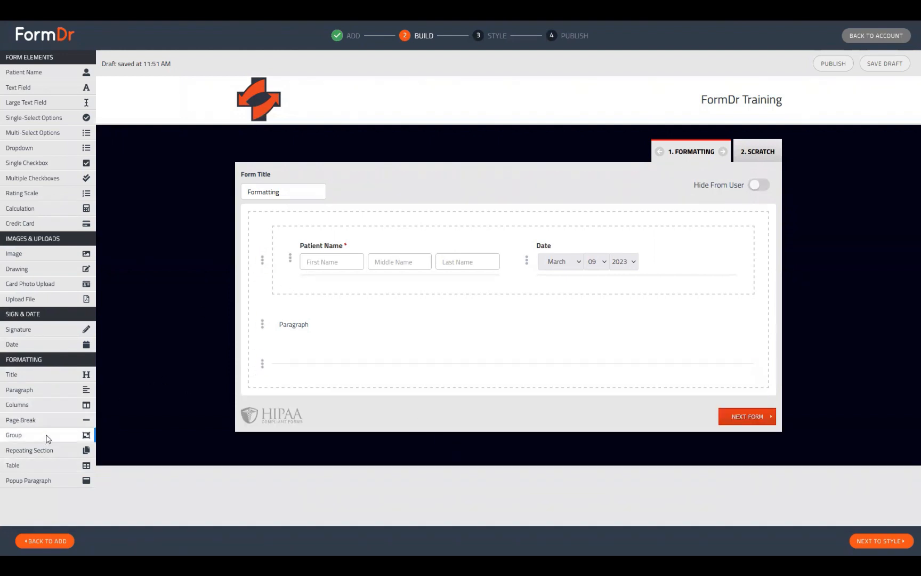
Add three text fields to the group, one after the date and two in a second row.
left_click_drag(24, 88, 666, 256)
left_click_drag(30, 90, 307, 295)
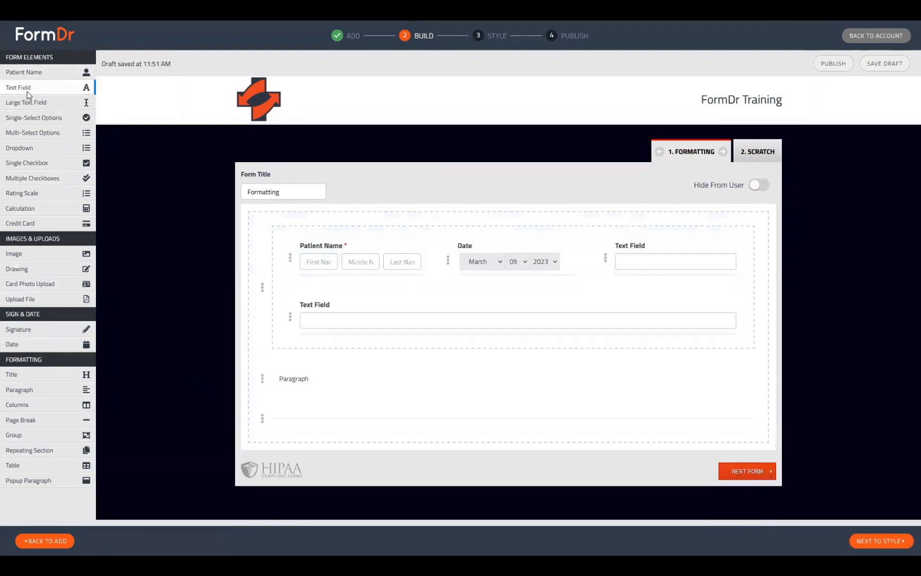
left_click_drag(29, 88, 376, 389)
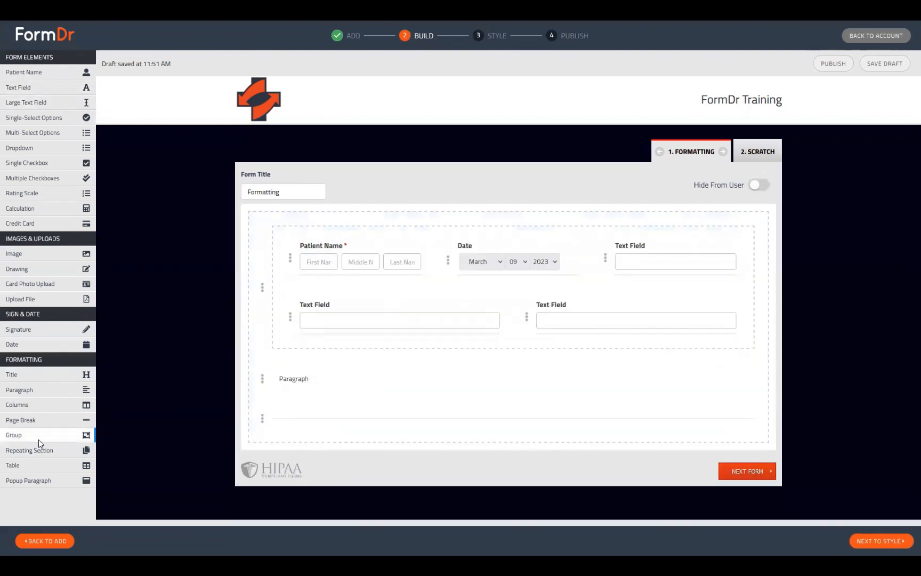
Try an empty group as a spacer after the section's last text field, and delete it again.
left_click_drag(38, 439, 374, 405)
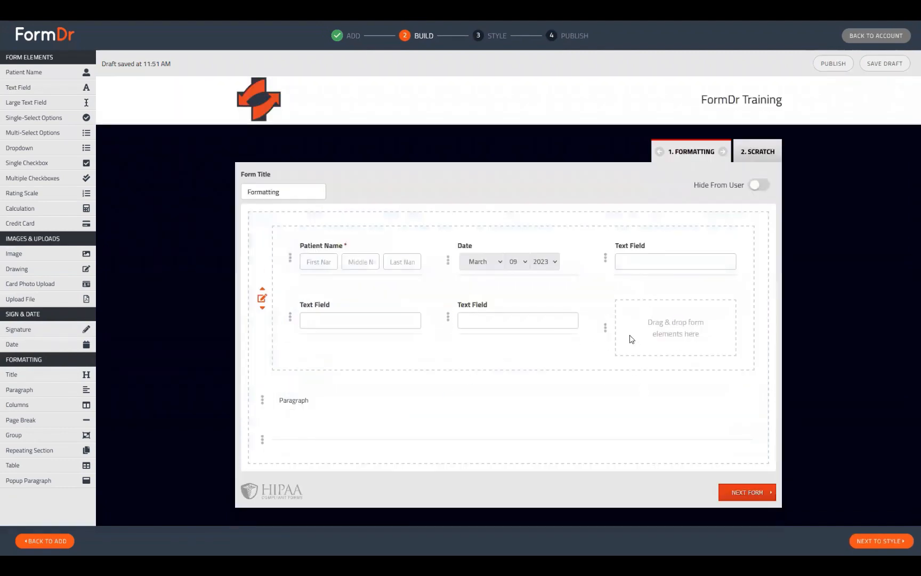
left_click(605, 325)
left_click(647, 421)
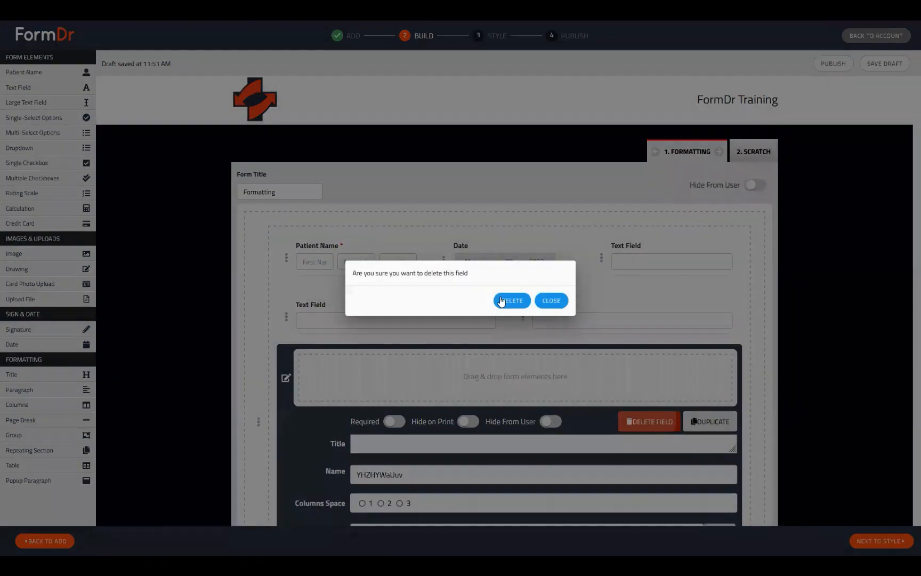
left_click(501, 301)
Place the page break after the group's last text field and turn off its Use as Page Break and Show line options.
left_click_drag(290, 421, 353, 421)
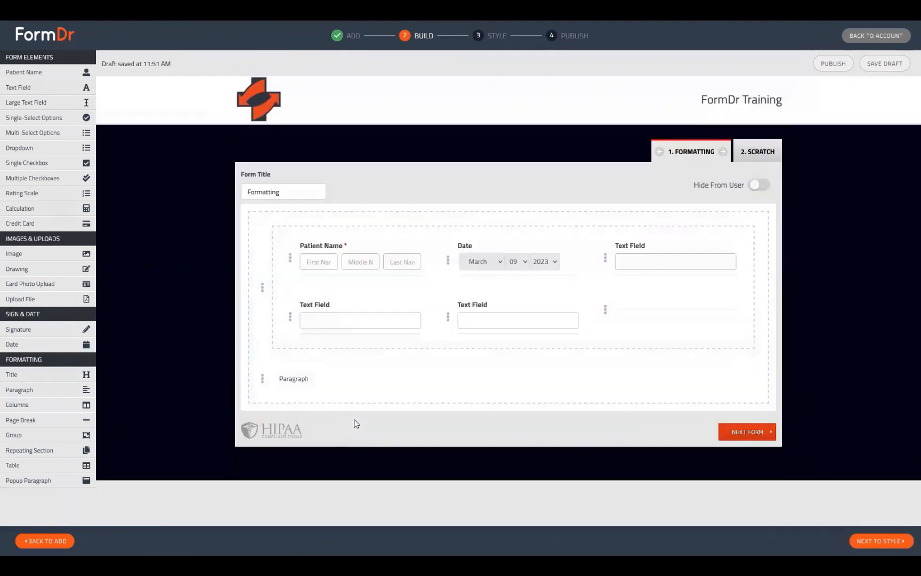
left_click(605, 314)
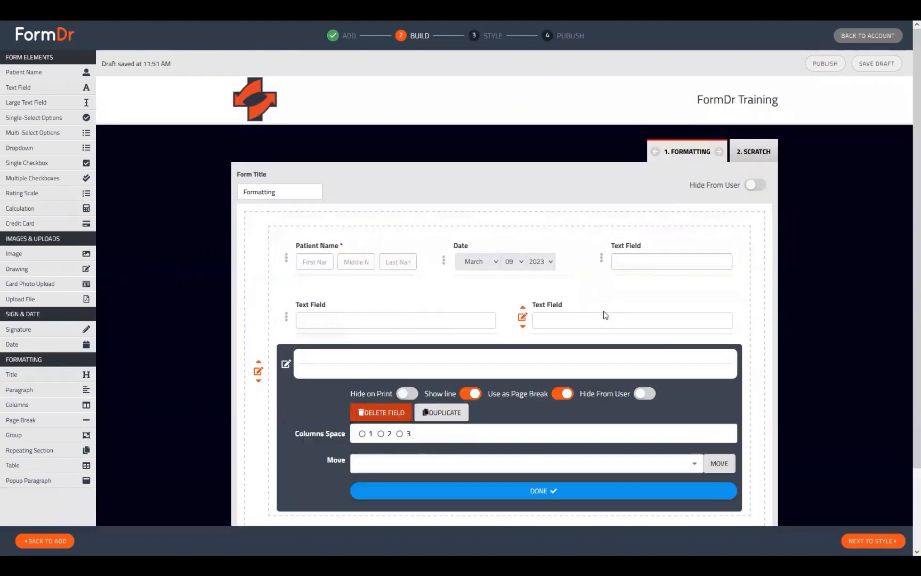
left_click(562, 393)
left_click(472, 394)
left_click(376, 413)
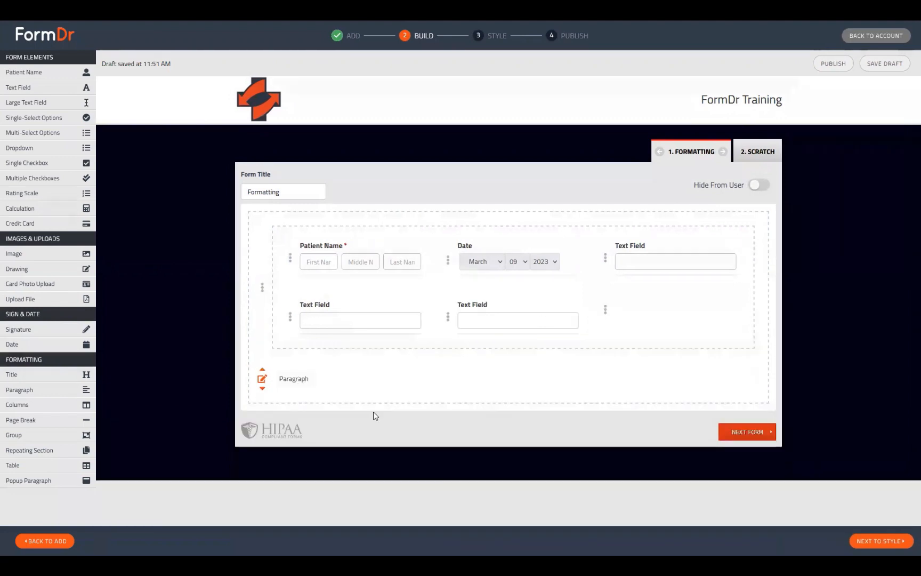
Preview the Formatting form in the Style stage, return to Build and review the blank page break's settings.
left_click(881, 542)
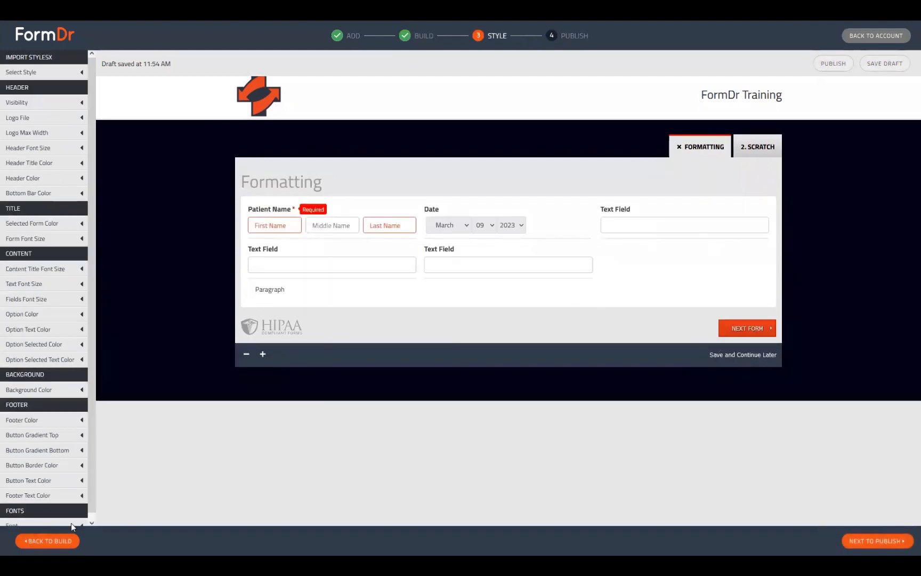
left_click(74, 542)
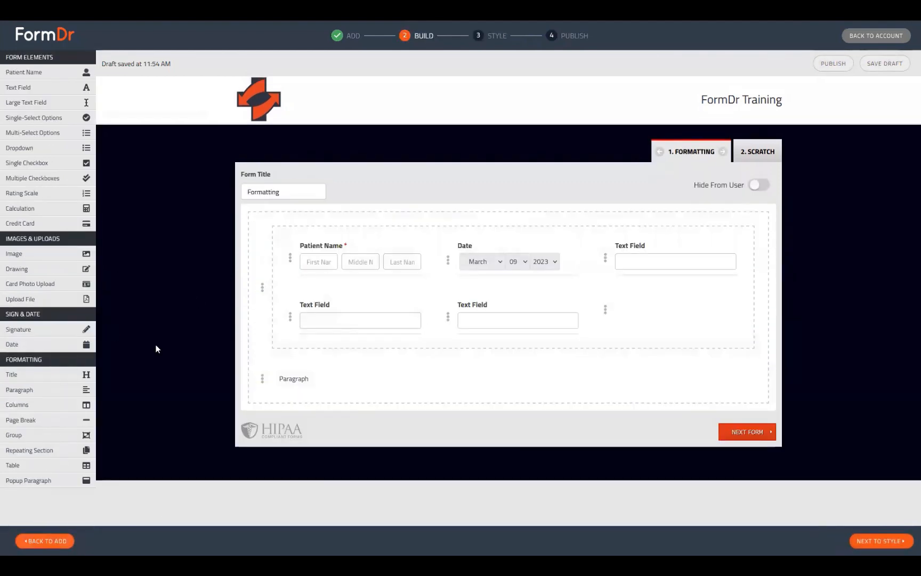
left_click(605, 311)
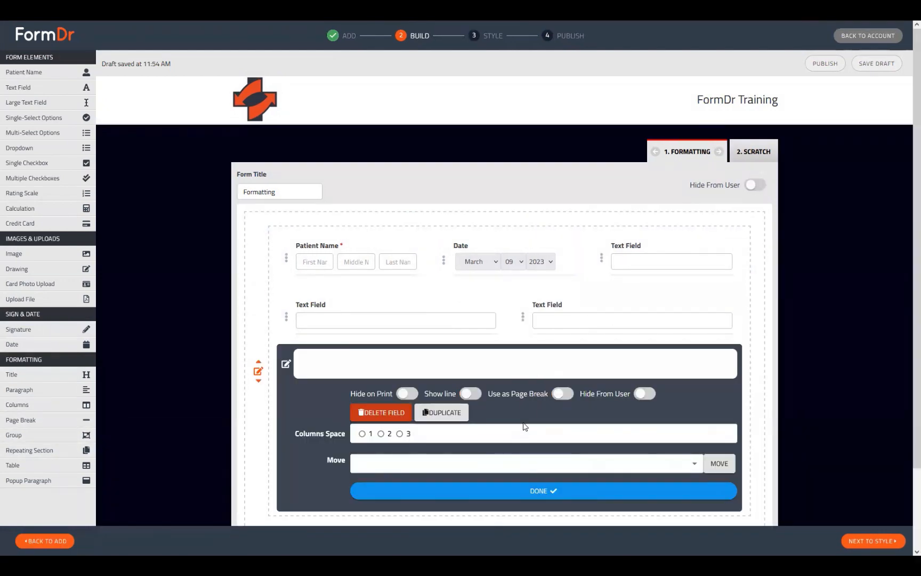
left_click(280, 367)
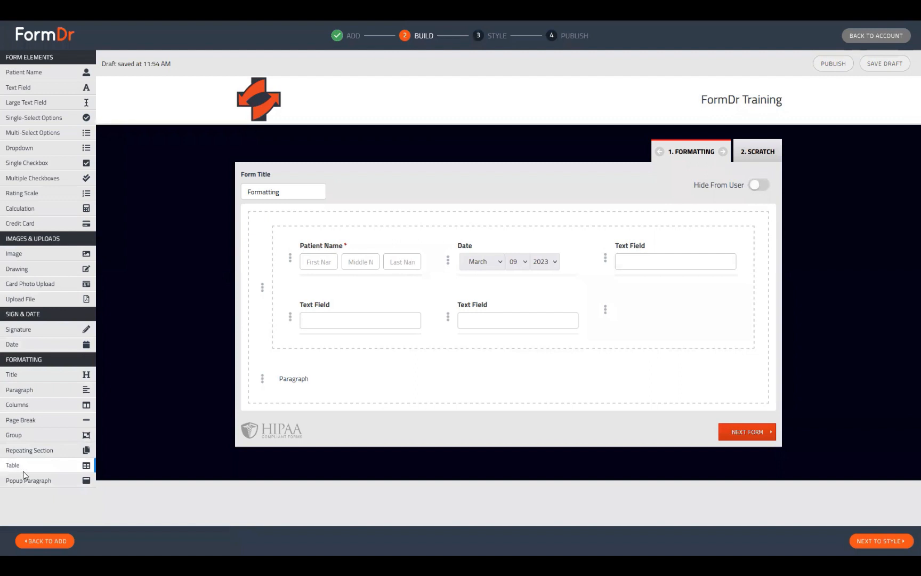
Add a table below the paragraph and place a text field in it.
left_click_drag(27, 469, 263, 418)
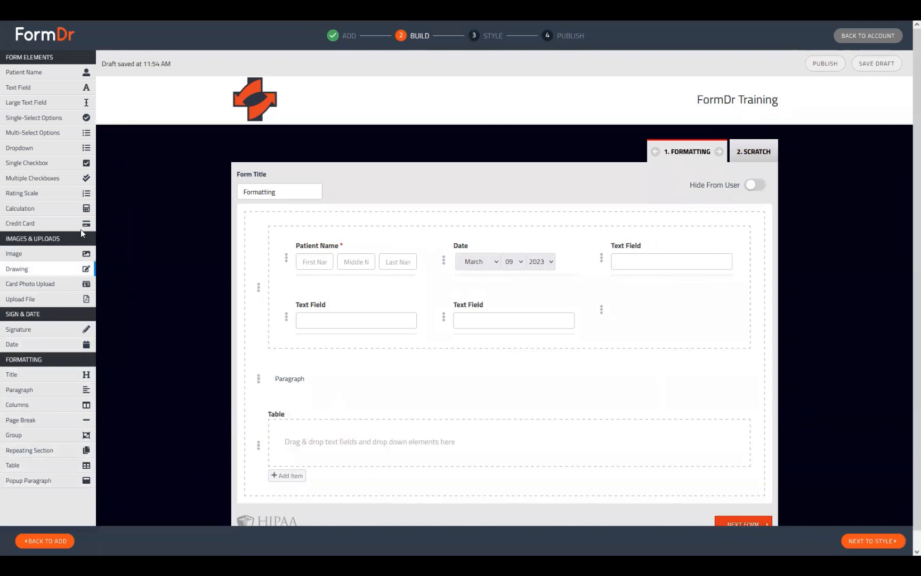
left_click_drag(24, 92, 325, 458)
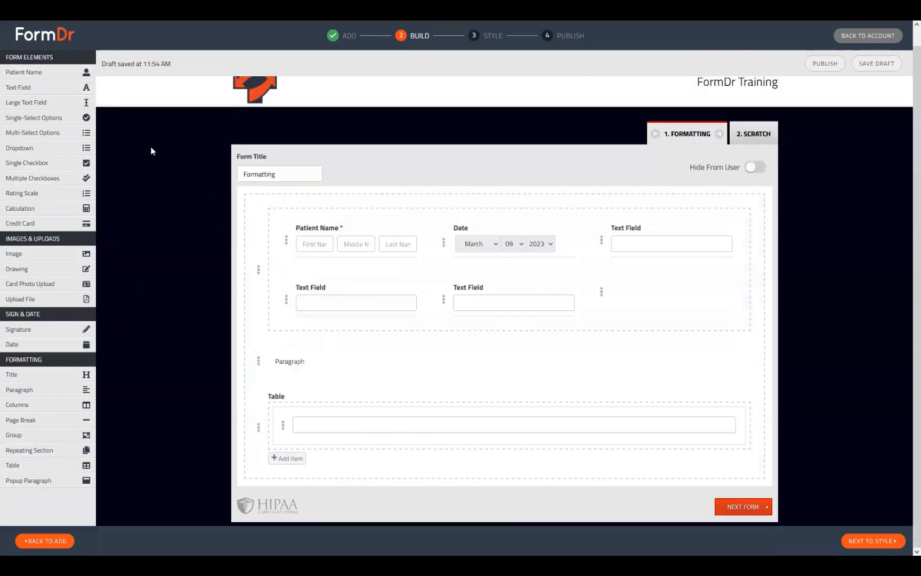
Add a second text field to the table and set the first field's title to Name.
left_click_drag(30, 91, 349, 438)
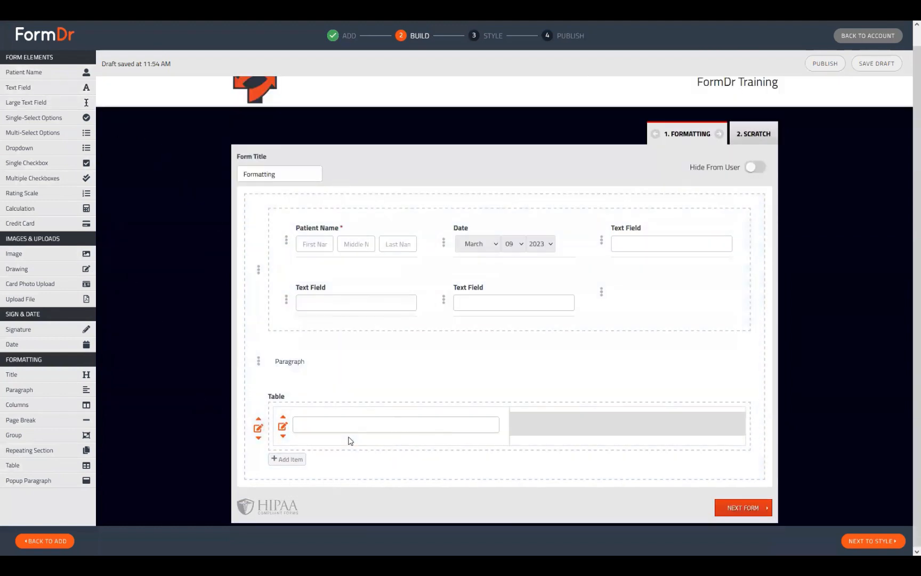
left_click(258, 427)
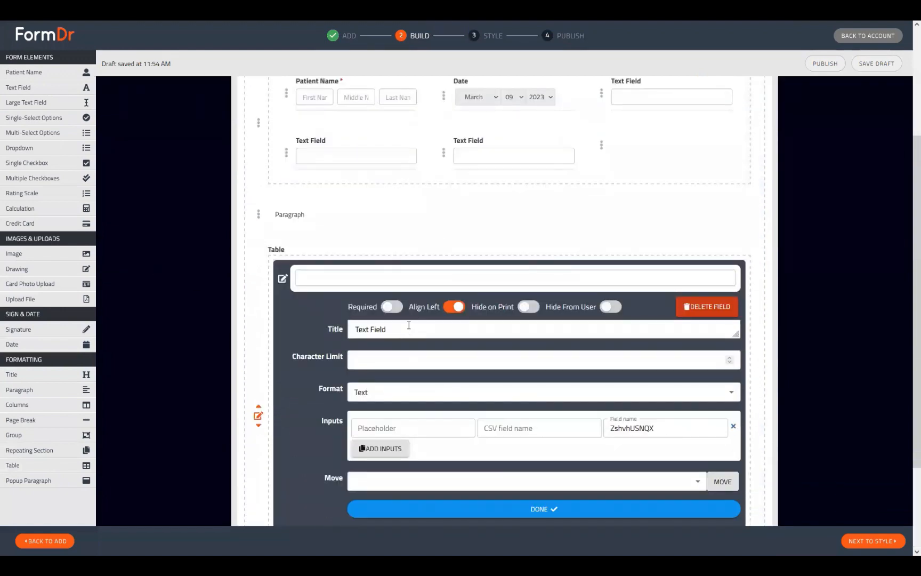
left_click_drag(408, 325, 236, 322)
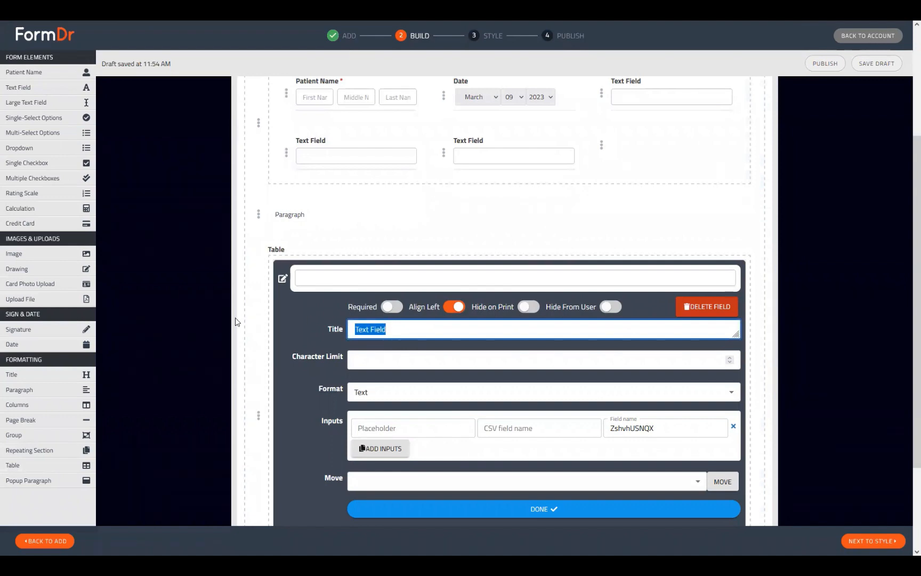
type("Nsm")
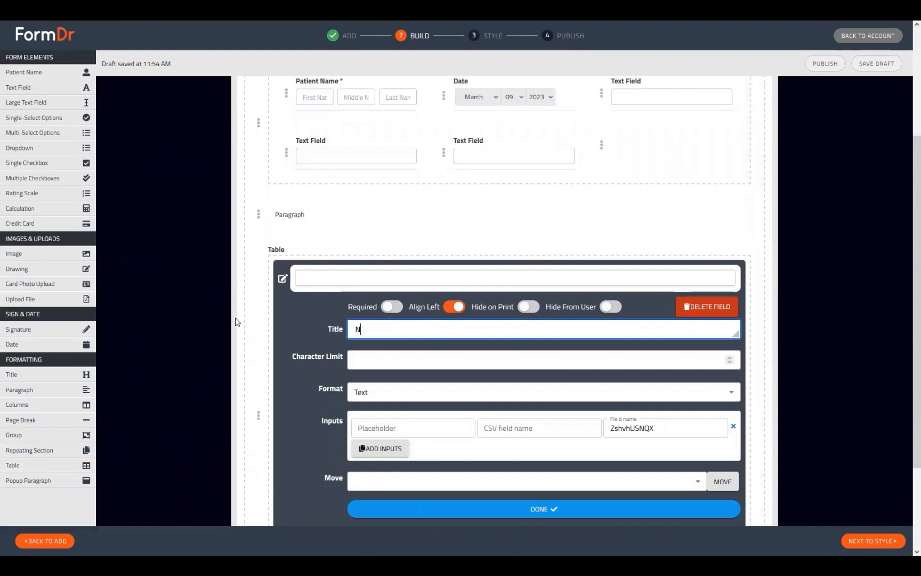
Title the table's second text field Dose and give it the placeholder mg.
scroll(272, 431, "down", 2)
left_click(290, 452)
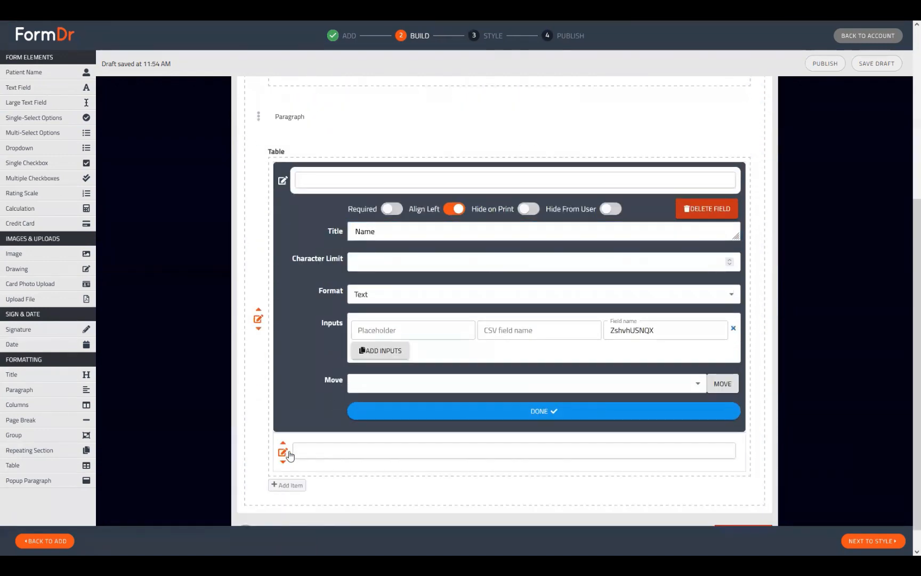
left_click(290, 457)
left_click_drag(395, 264, 193, 227)
type("Dose")
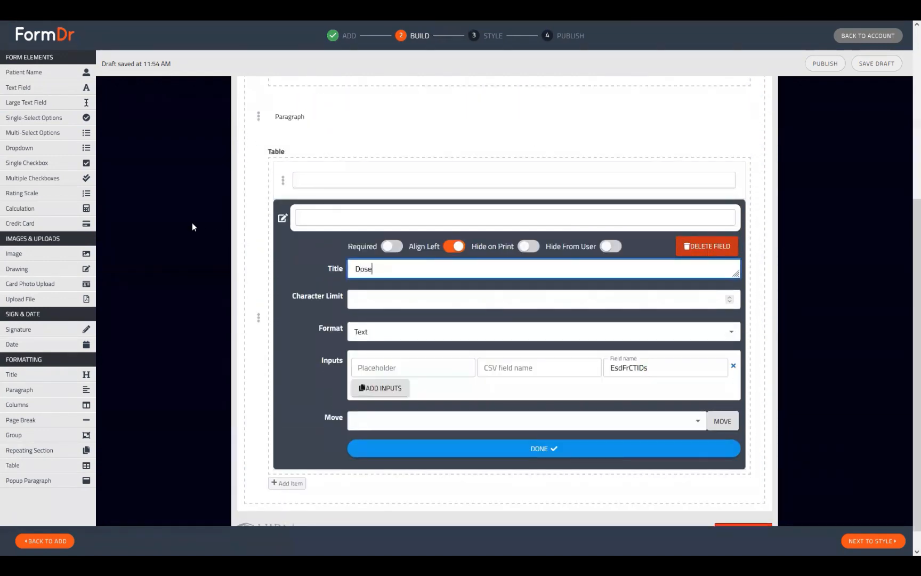
key("Tab")
key("Tab")
key("Tab")
type("mg")
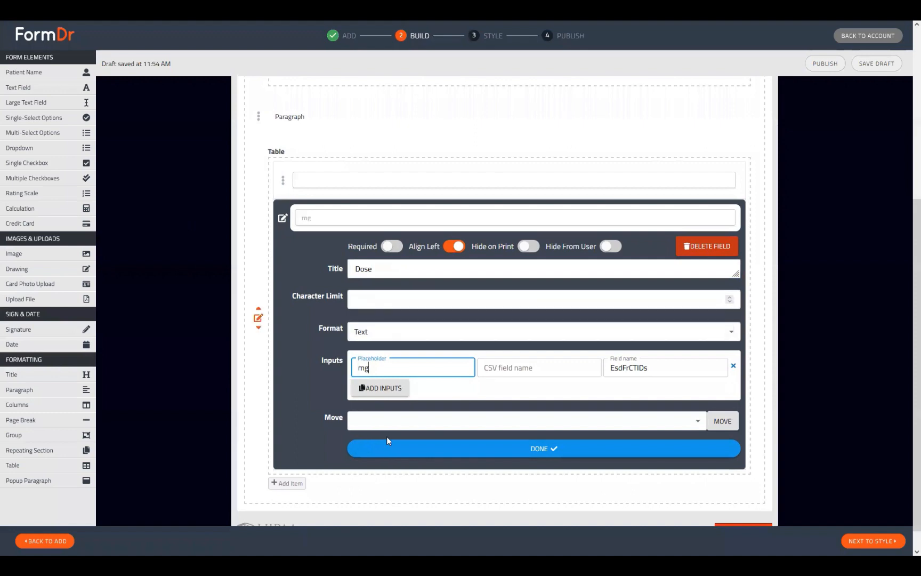
left_click(391, 451)
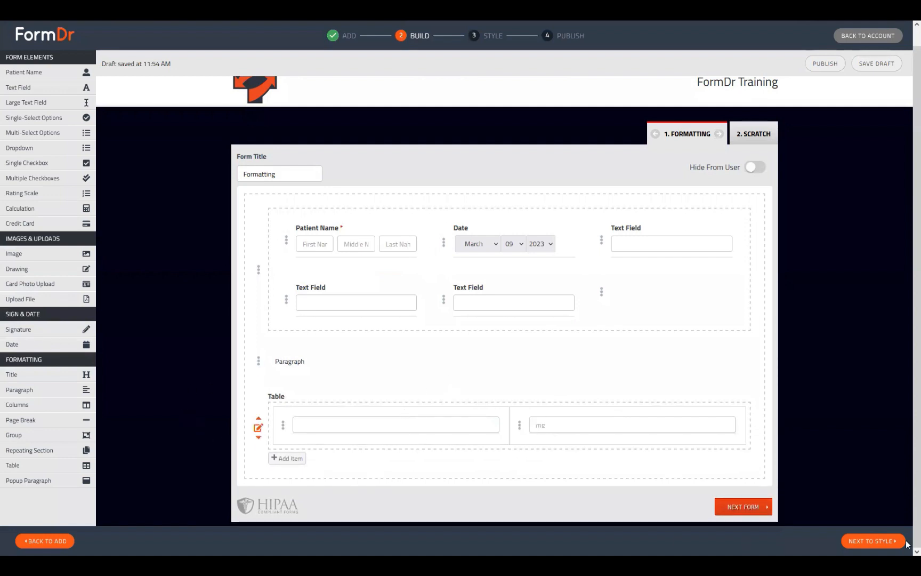
Set the table's title to Medications and its item label to Medication.
left_click(258, 427)
scroll(341, 442, "down", 2)
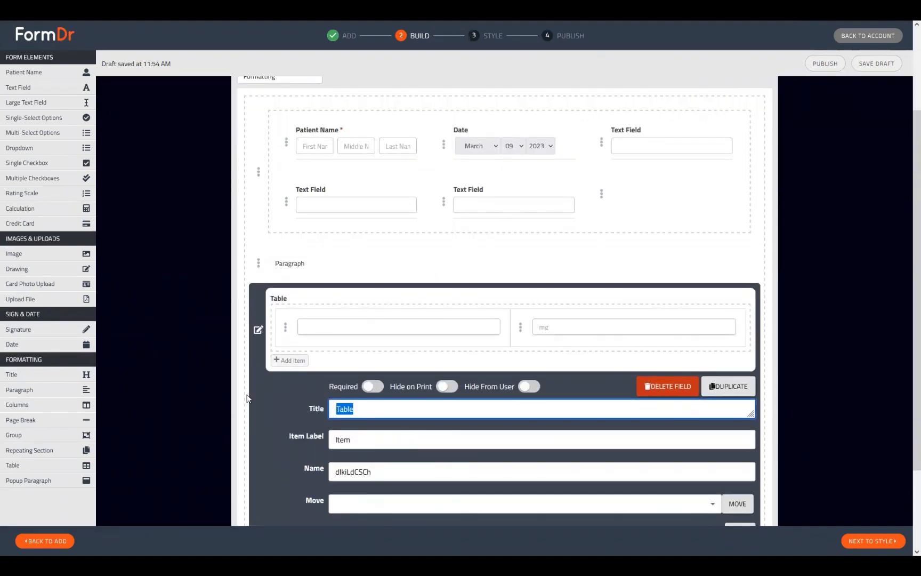
type("Medications")
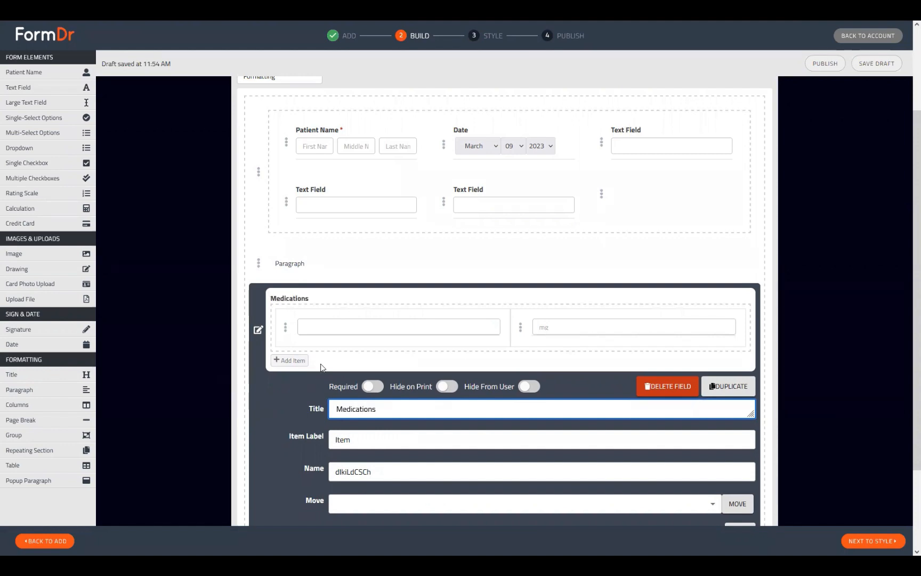
scroll(321, 367, "down", 2)
key("Tab")
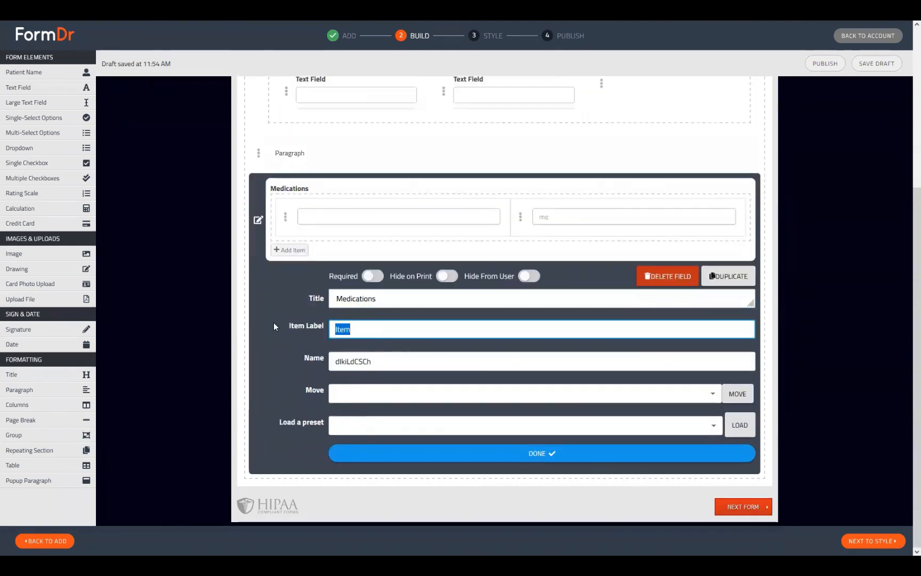
type("Medication")
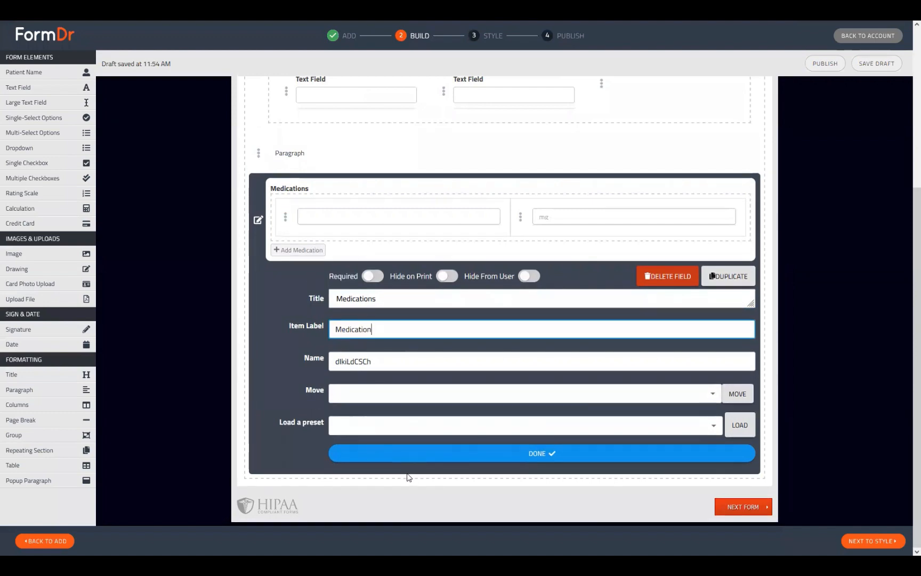
left_click(539, 457)
Preview the Medications table in the Style stage and try adding five extra medication rows.
left_click(848, 541)
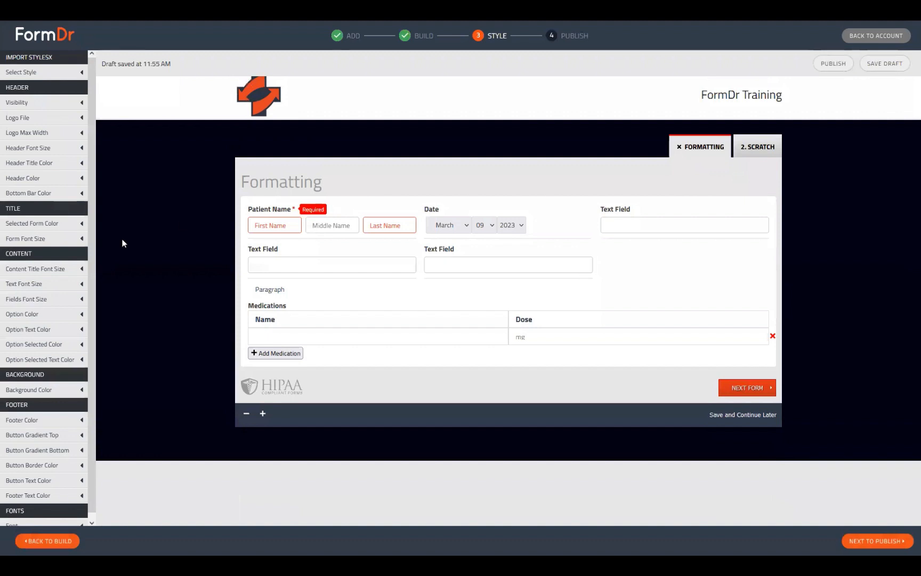
left_click(299, 355)
left_click(300, 373)
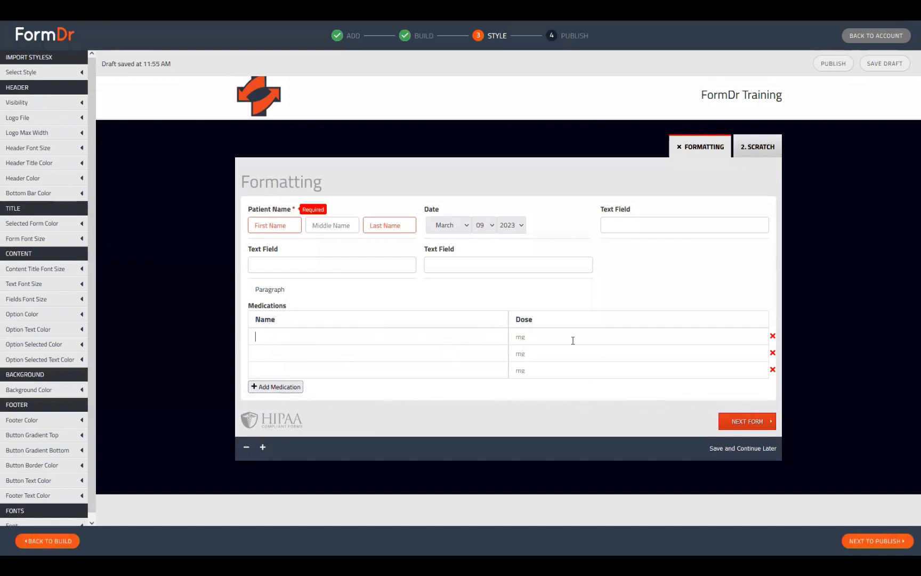
left_click(436, 370)
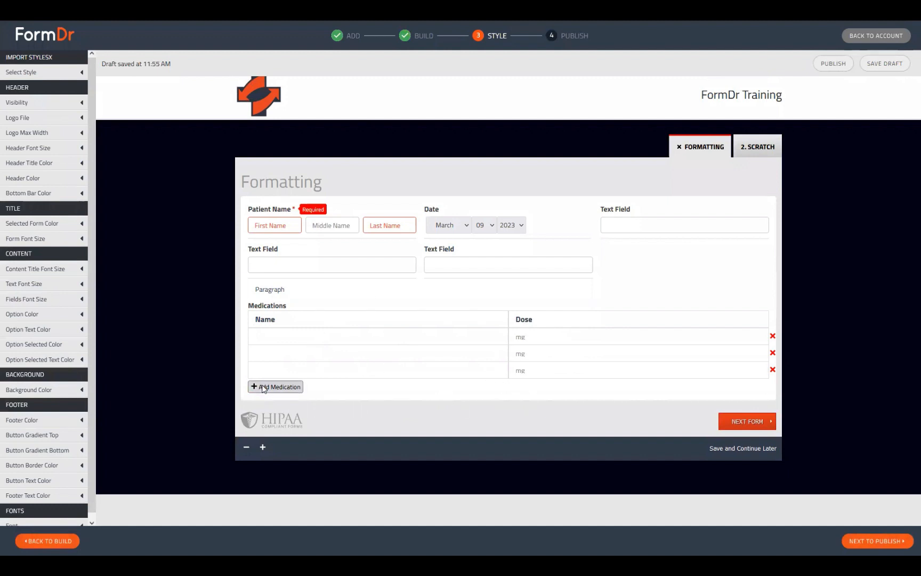
left_click(282, 386)
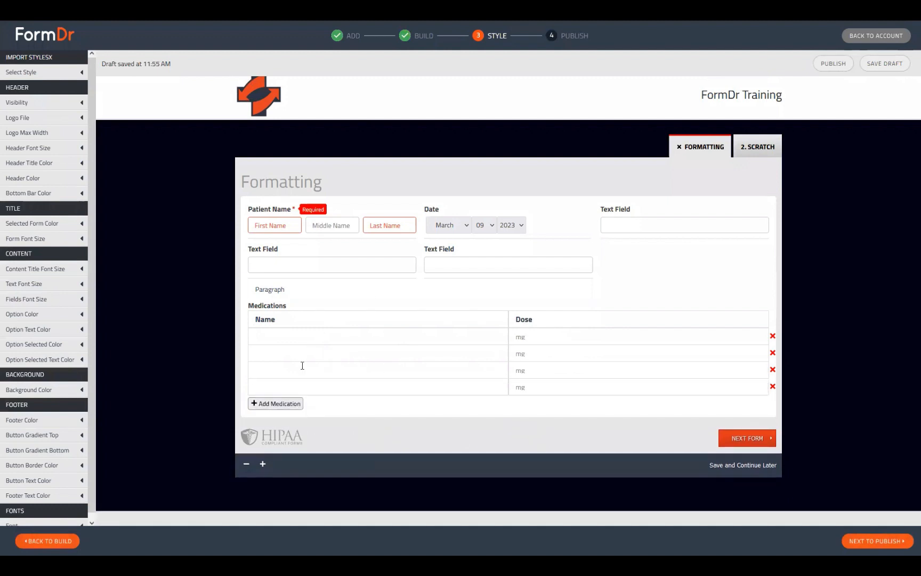
left_click(281, 404)
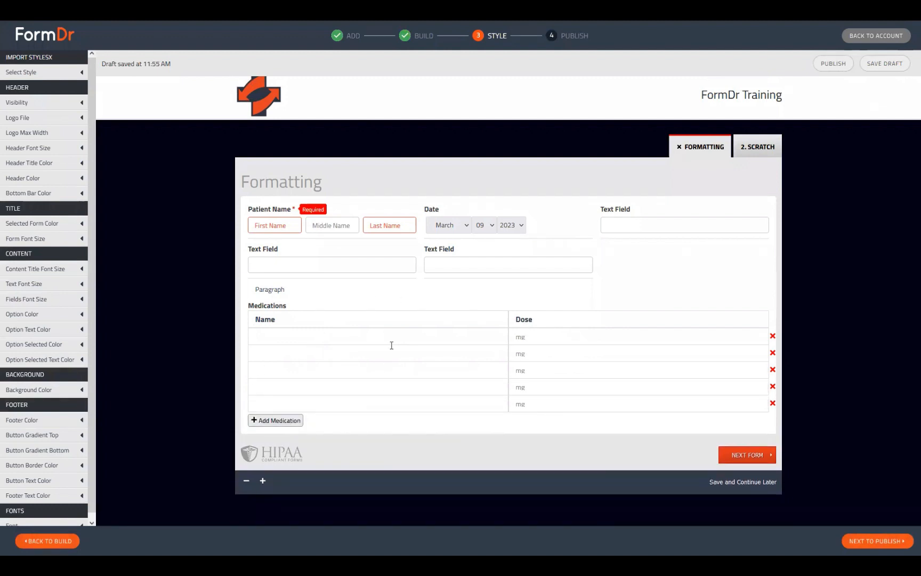
left_click(259, 423)
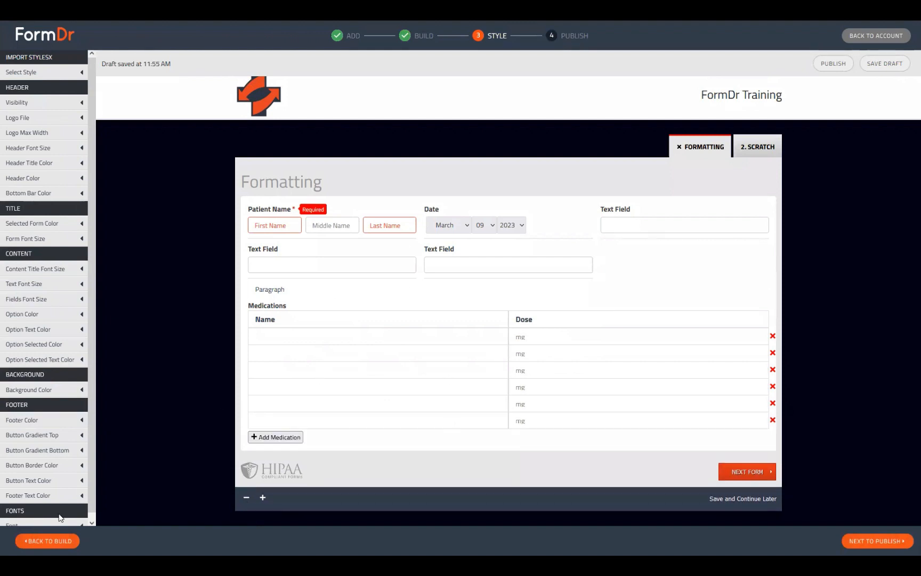
Return to the Build stage and delete the Medications table from the Formatting form.
left_click(38, 541)
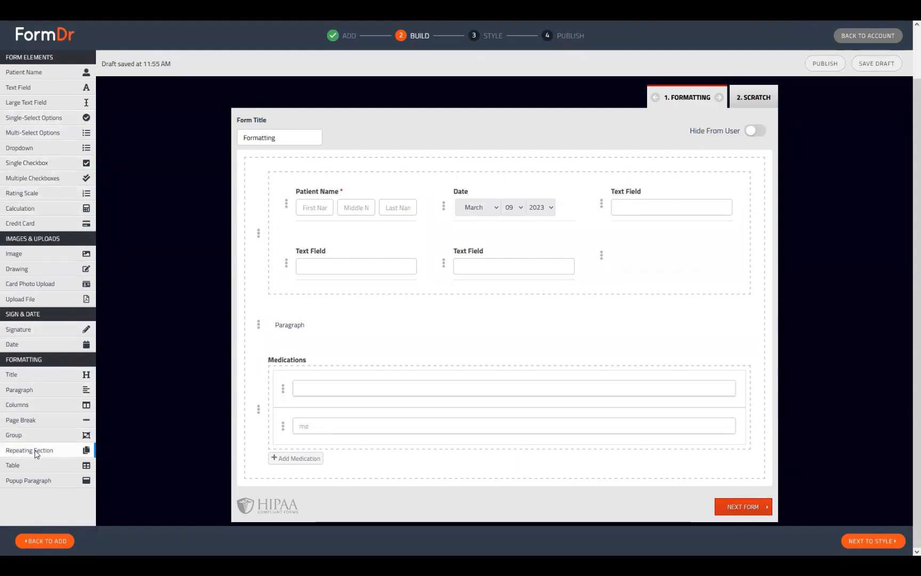
mouse_move(216, 415)
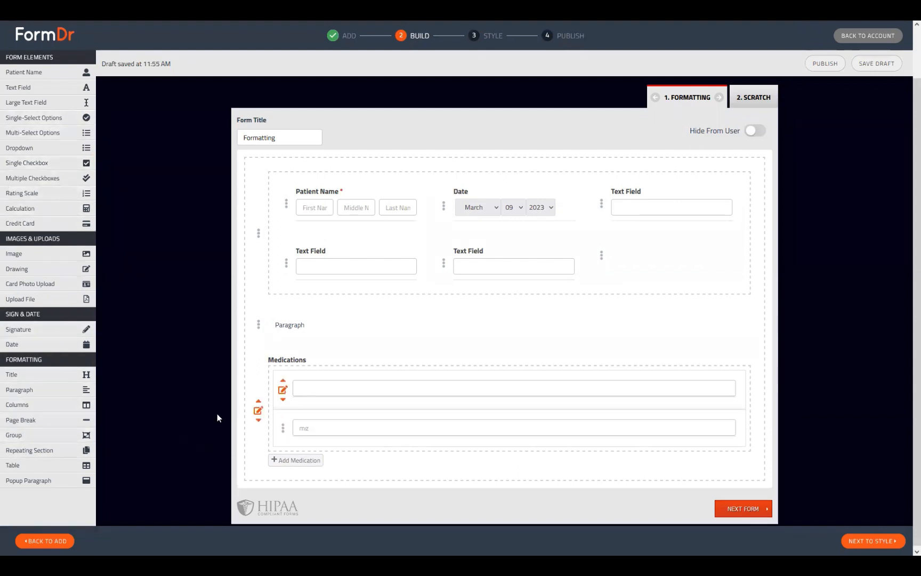
left_click(258, 411)
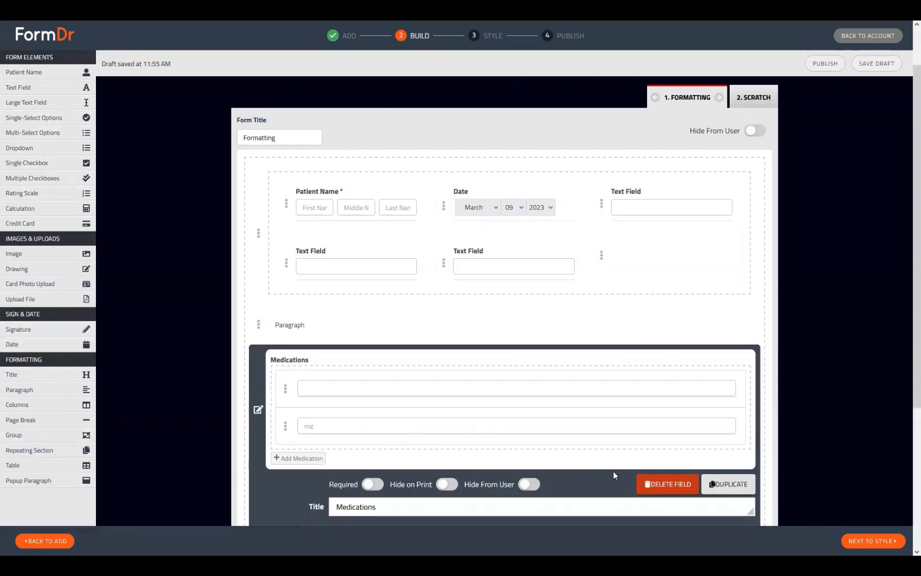
left_click(677, 483)
left_click(537, 305)
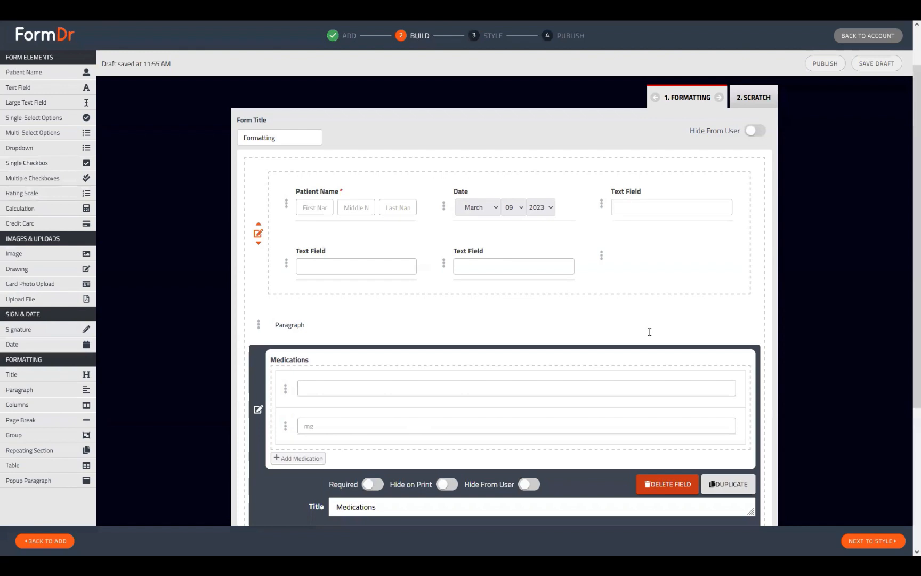
left_click(667, 484)
left_click(509, 301)
Add a popup paragraph at the end of the Formatting form and repeat the word Paragraph in its text.
left_click(29, 481)
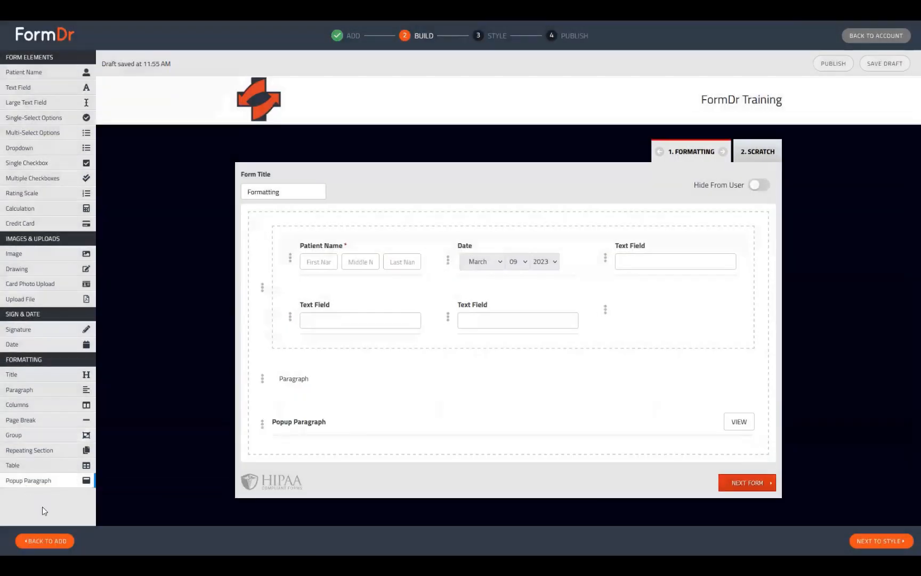
left_click(261, 424)
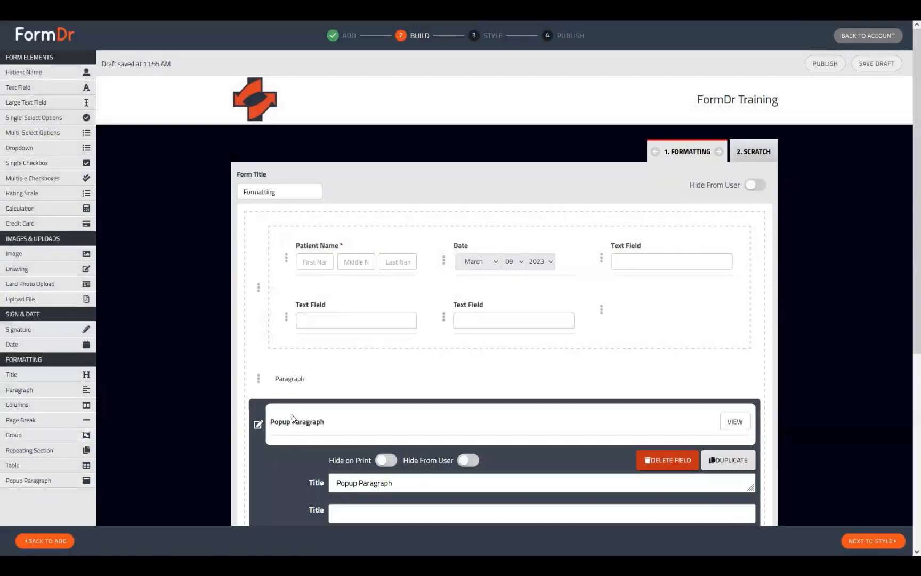
scroll(416, 402, "down", 4)
left_click(377, 425)
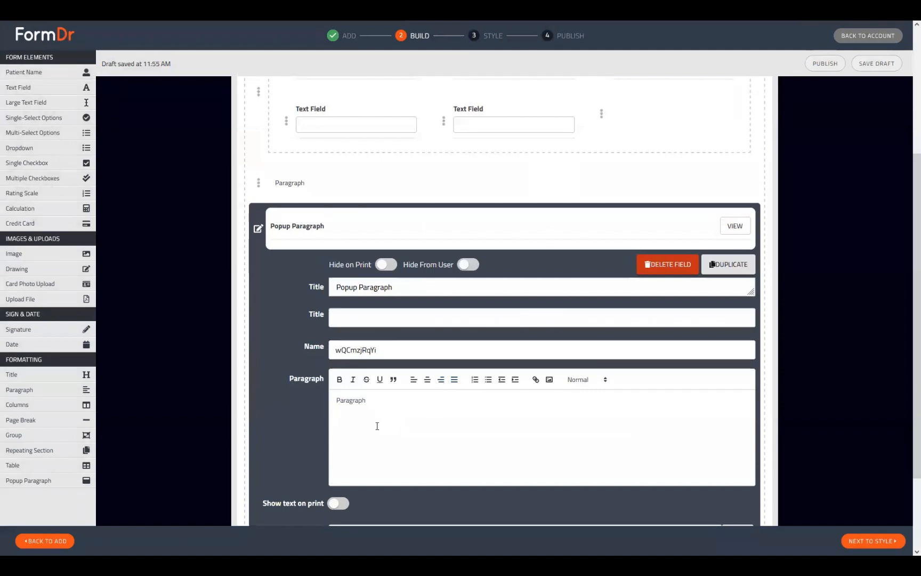
left_click_drag(376, 426, 389, 424)
triple_click(390, 424)
key("ctrl+c")
left_click(430, 422)
key("ctrl+v")
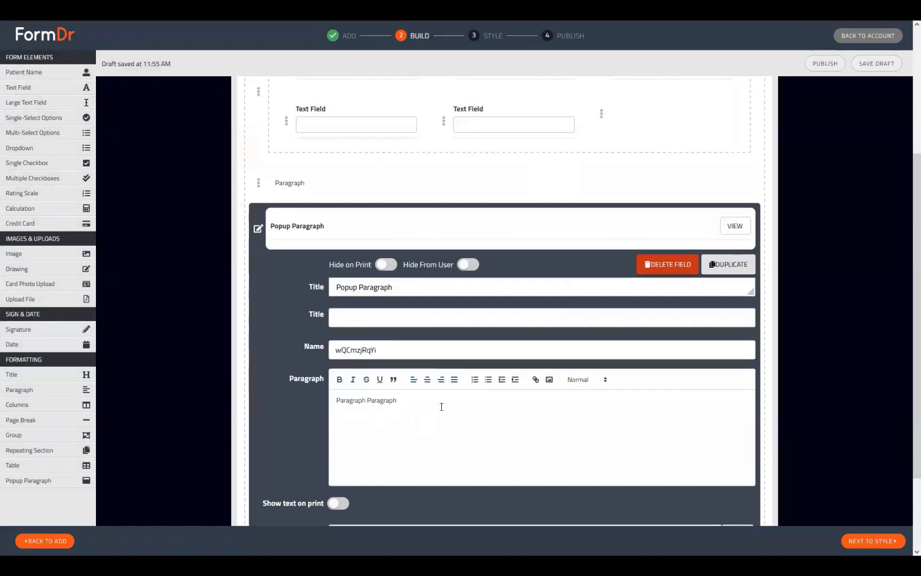
Lengthen the popup paragraph's text with many repeated copies of its existing words and close its settings.
triple_click(438, 411)
key("ctrl+c")
key("End")
key("ctrl+v")
key("ctrl+v")
key("ctrl+v")
key("ctrl+v")
key("ctrl+v")
key("ctrl+v")
key("ctrl+v")
key("ctrl+v")
key("ctrl+v")
key("ctrl+v")
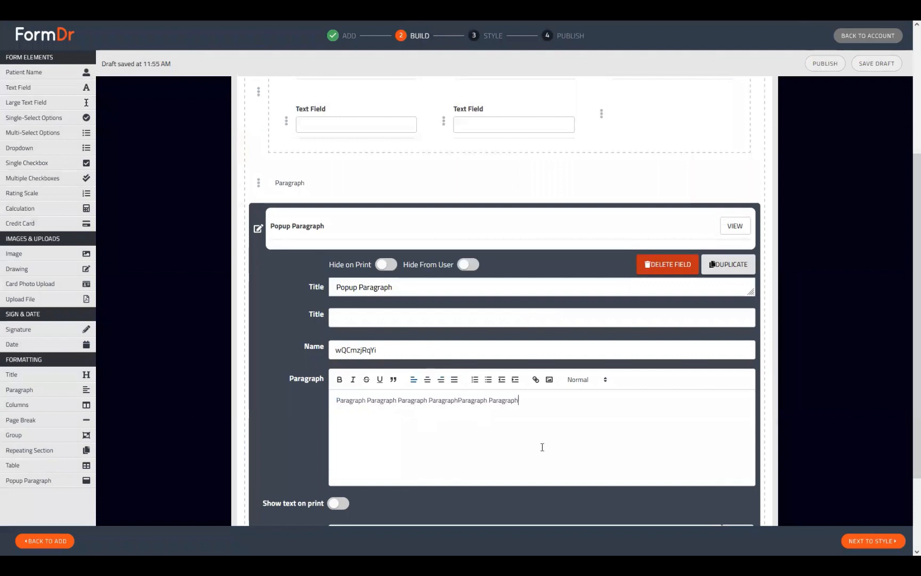
left_click(258, 229)
Preview the popup paragraph's text in the Style stage, close it and return to Build.
left_click(880, 542)
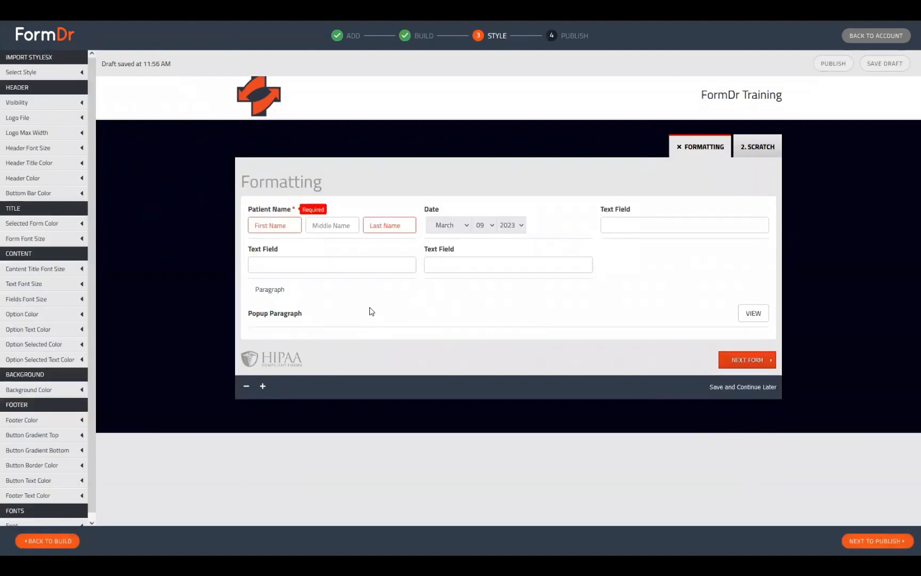
left_click(752, 315)
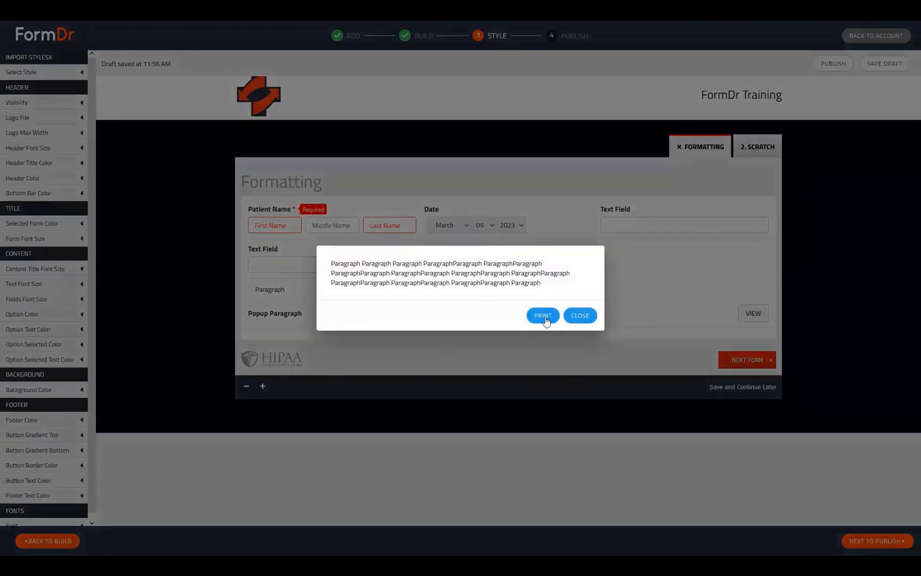
left_click(587, 316)
left_click(65, 541)
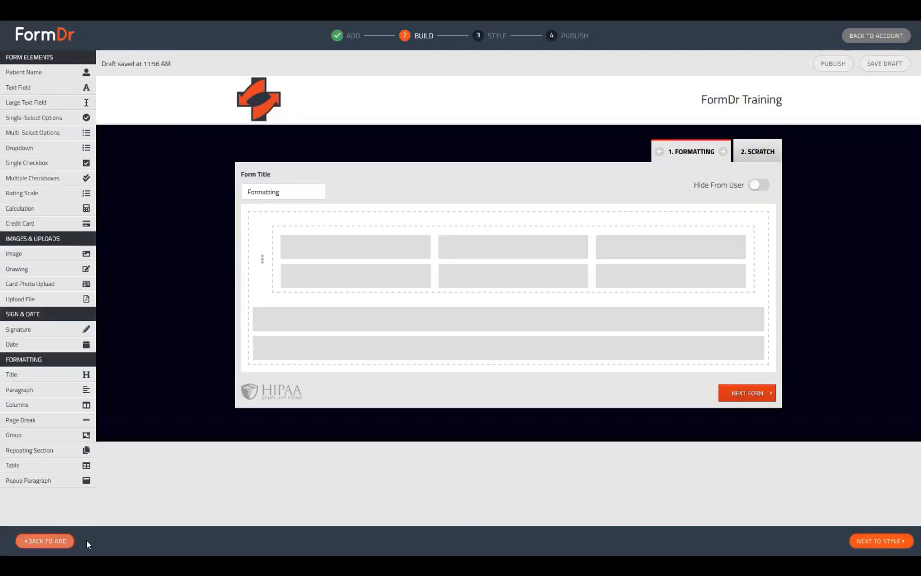
Try the popup paragraph's Hide on Print option, switch it back off and review the remaining settings.
left_click(265, 422)
scroll(331, 351, "down", 2)
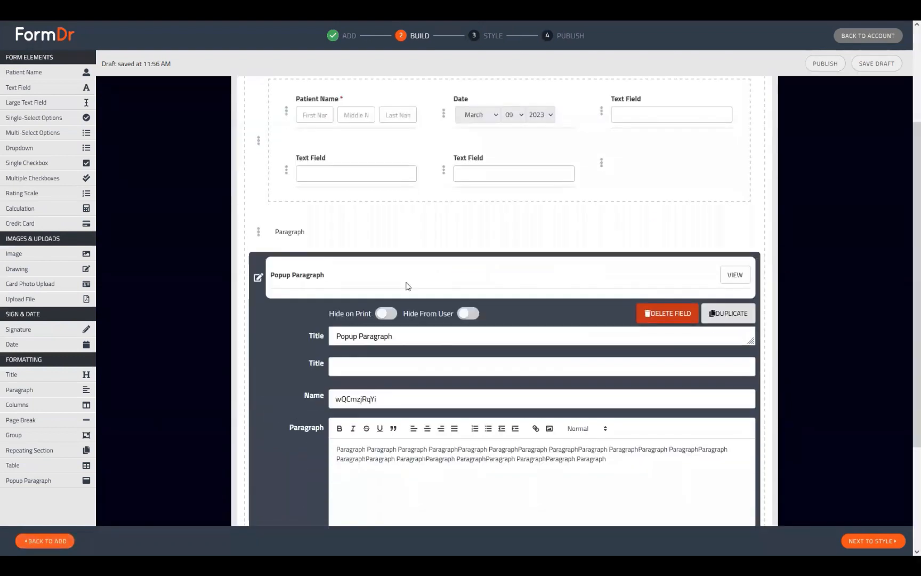
left_click(388, 318)
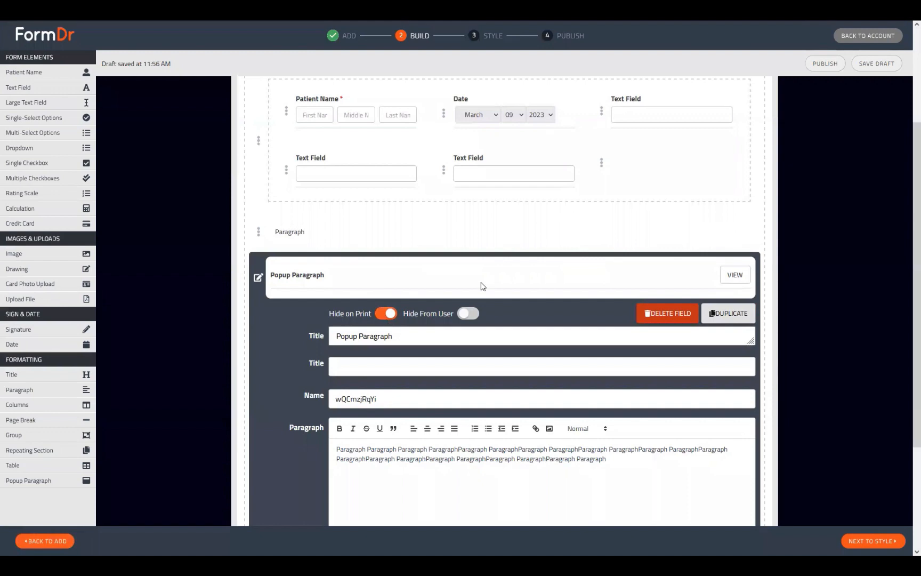
scroll(481, 285, "down", 3)
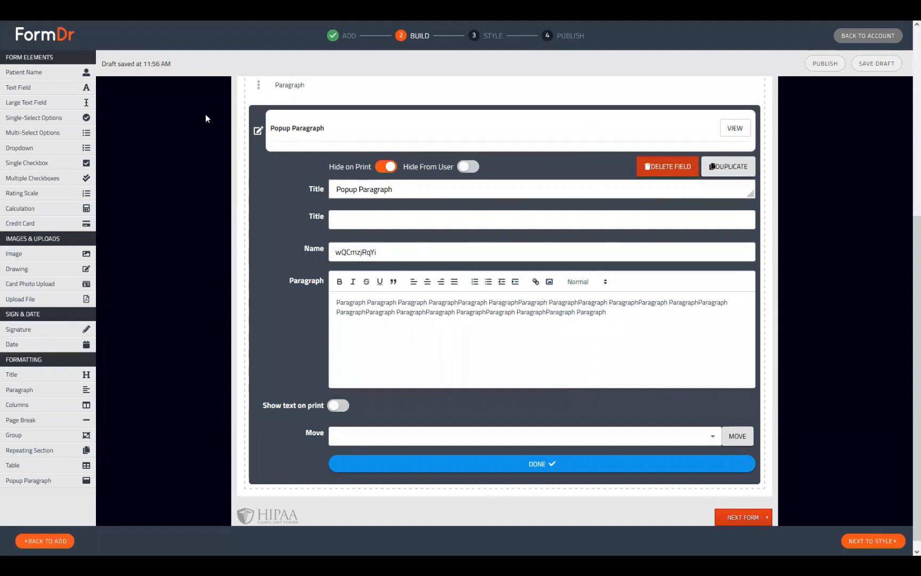
left_click(380, 166)
left_click(258, 130)
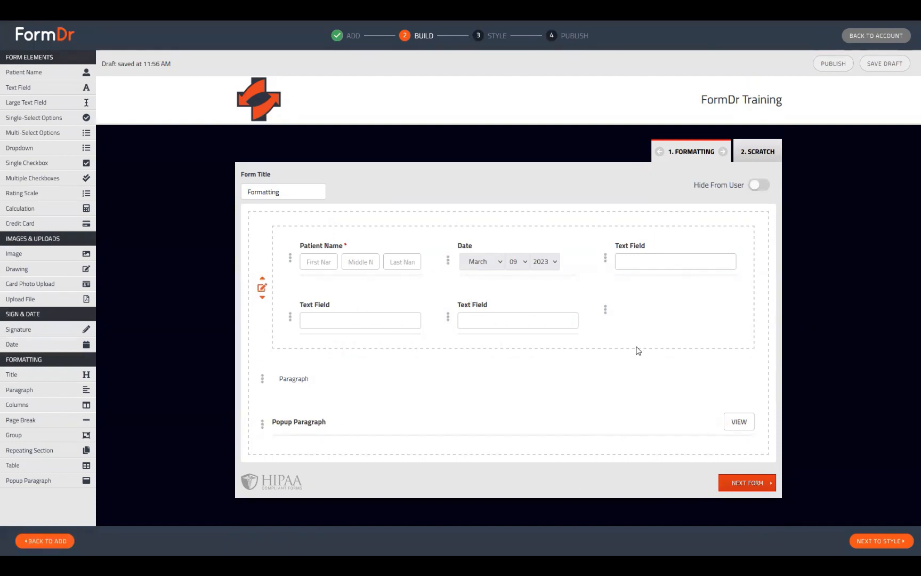
Preview the Scratch form in the Style stage and try its option buttons, ending with Sex M and Single-Select No.
left_click(751, 151)
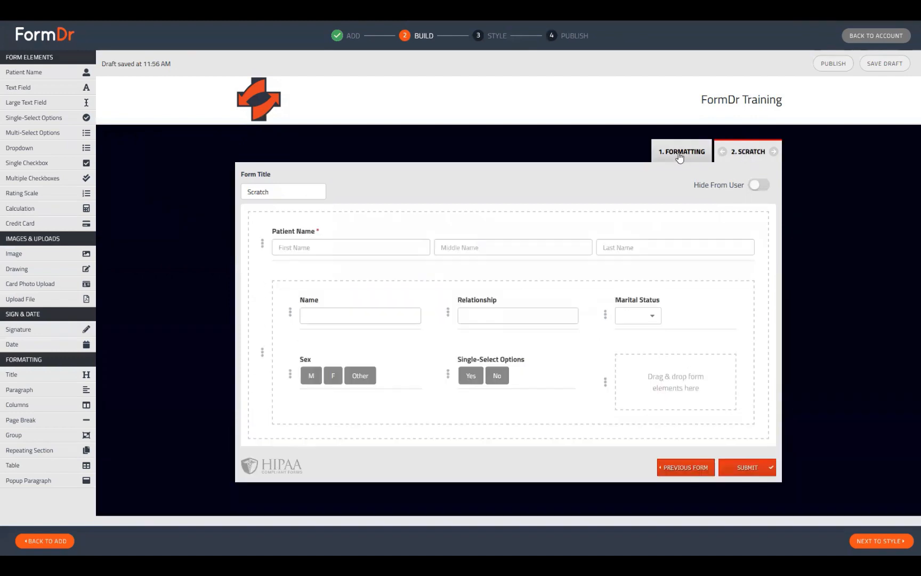
left_click(869, 541)
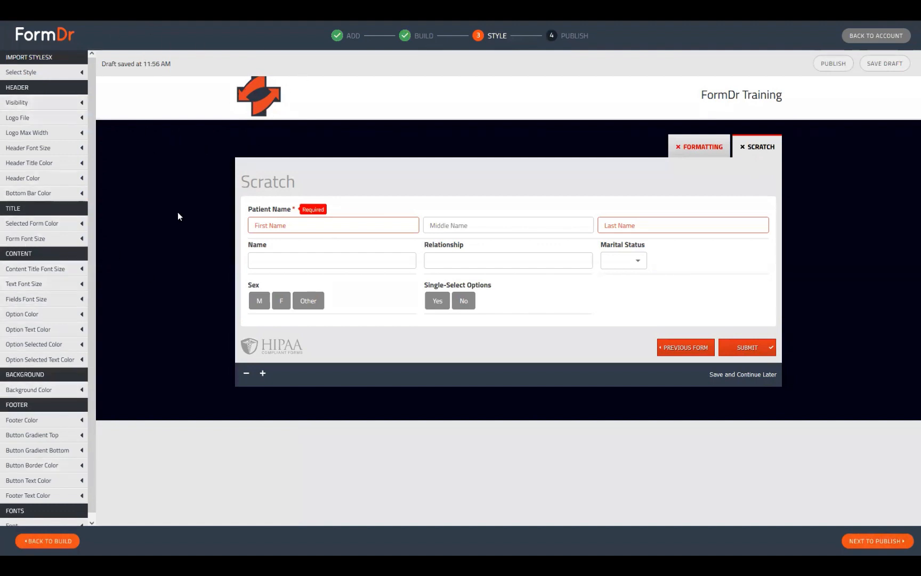
left_click(283, 301)
left_click(316, 307)
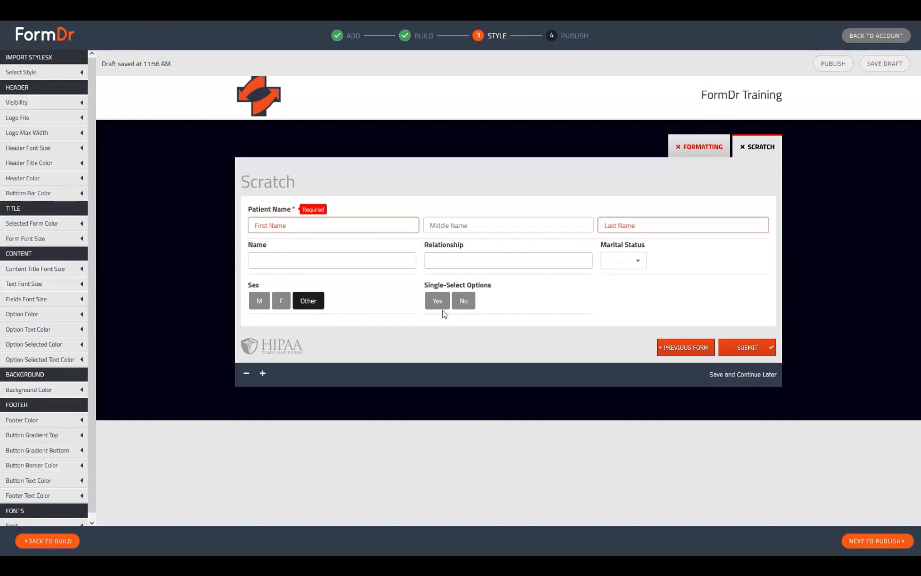
left_click(464, 302)
left_click(266, 305)
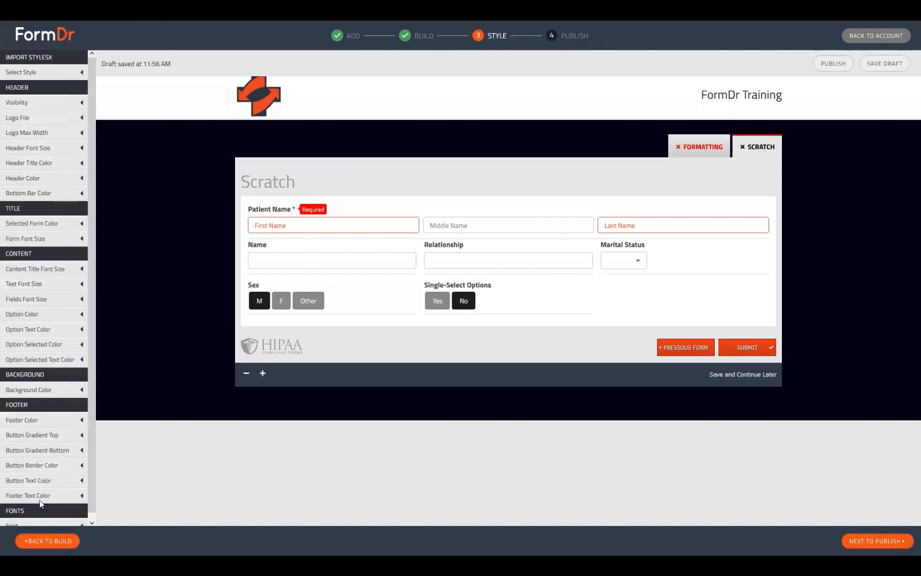
Set the packet's background color to the slightly lighter navy #04042C.
left_click(37, 391)
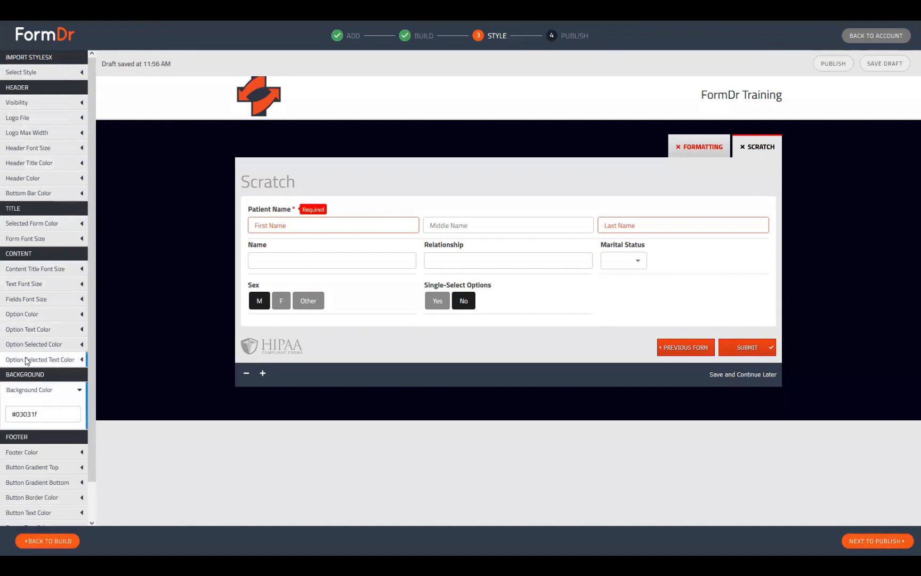
left_click(17, 414)
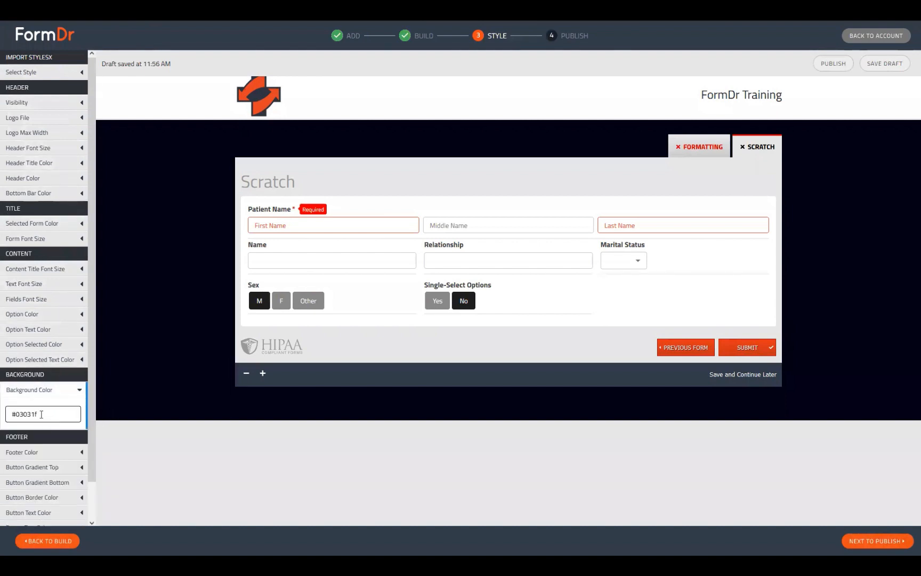
left_click(24, 414)
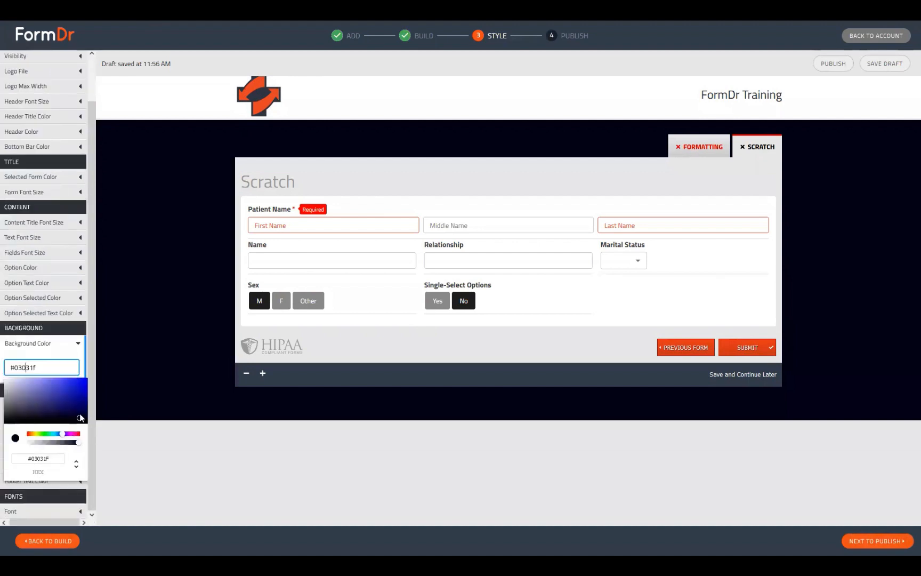
mouse_move(80, 418)
left_mouse_down()
mouse_move(57, 416)
mouse_move(80, 417)
left_mouse_up()
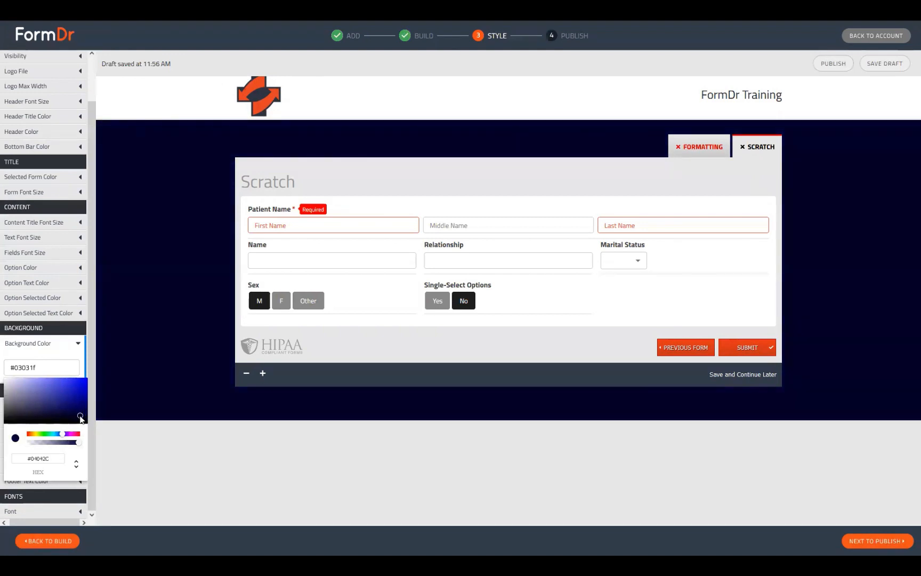
left_click(180, 345)
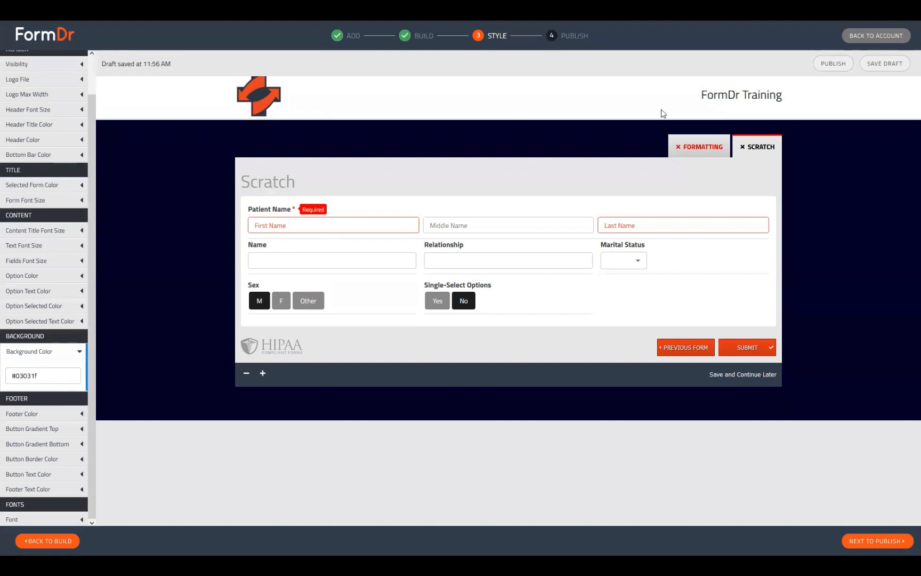
Publish the packet, save its name as FormDr Training and return to the account.
left_click(887, 541)
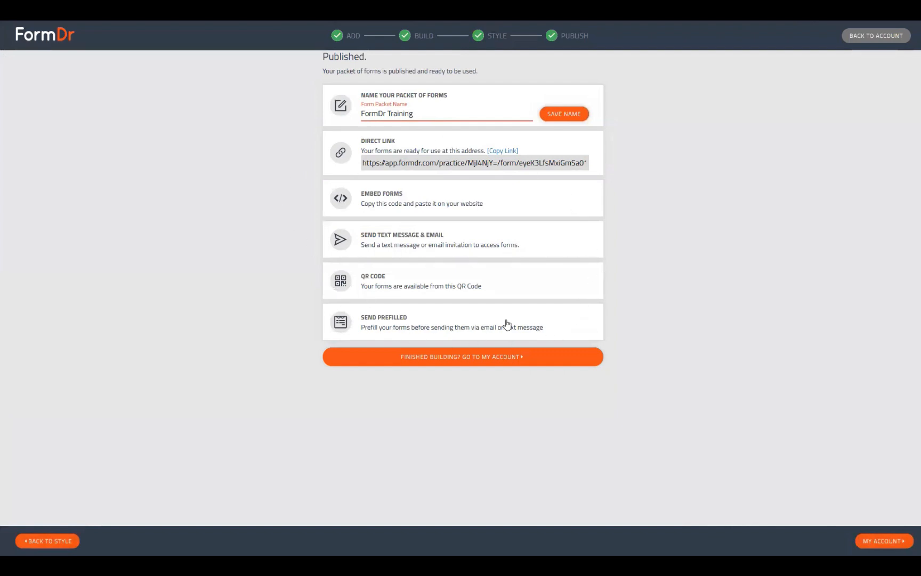
left_click(579, 115)
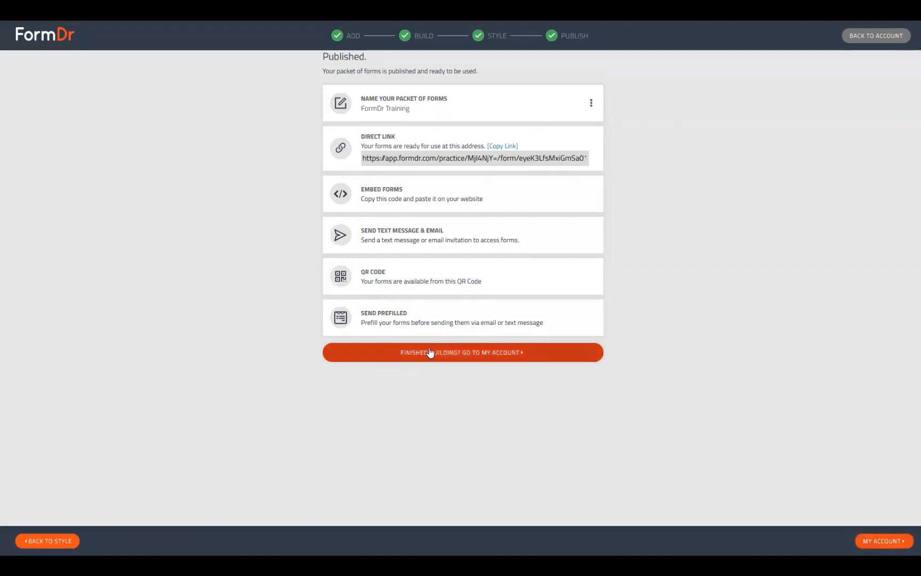
left_click(491, 356)
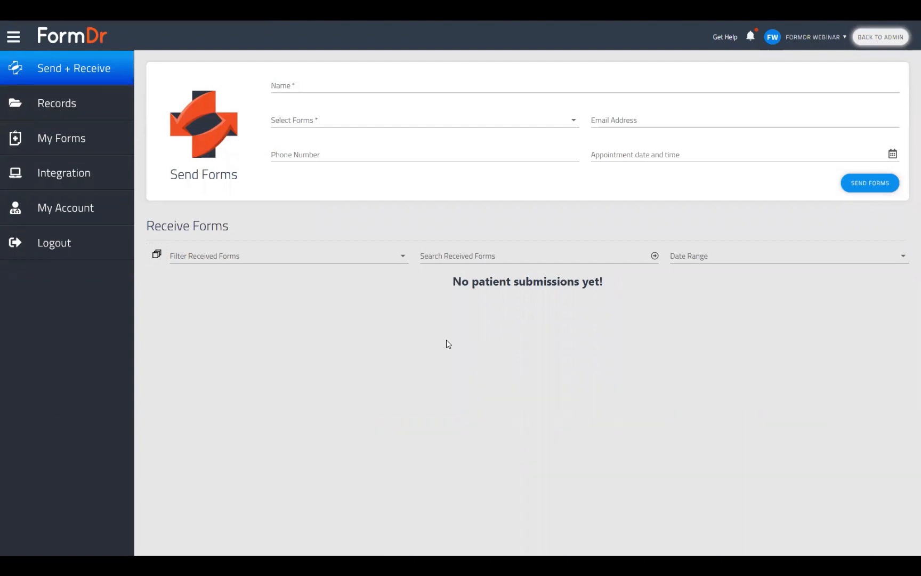
Open the published FormDr Training packet from My Forms, check its popup paragraph and both forms, and close it.
left_click(78, 139)
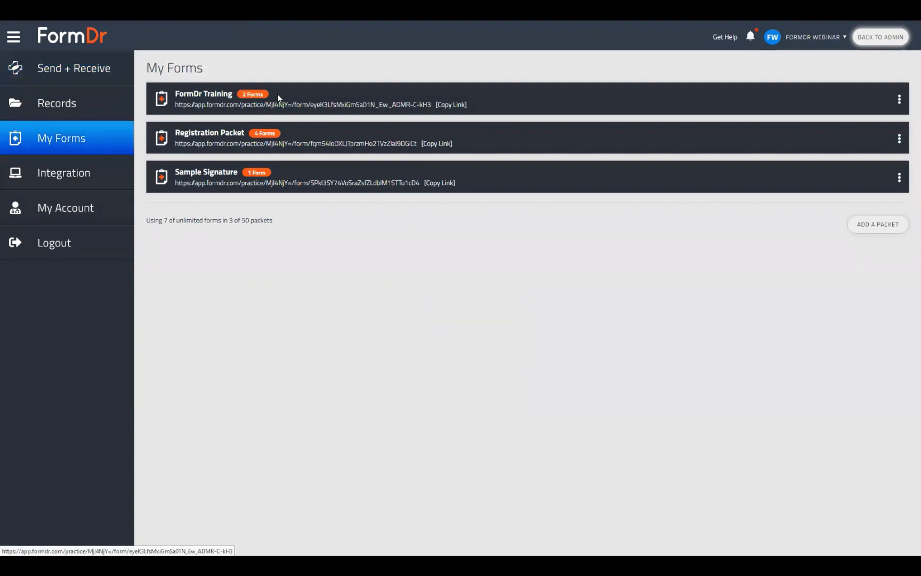
left_click(278, 105)
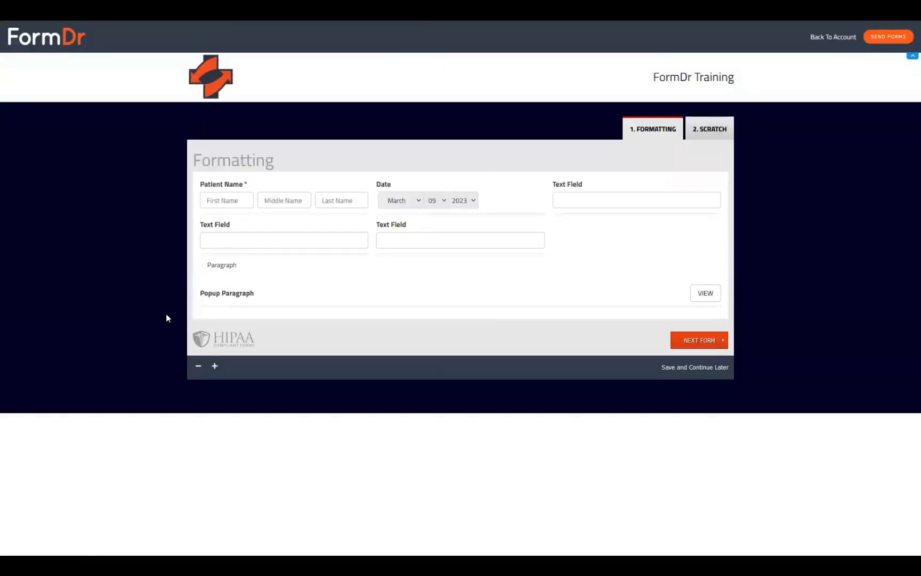
left_click(703, 294)
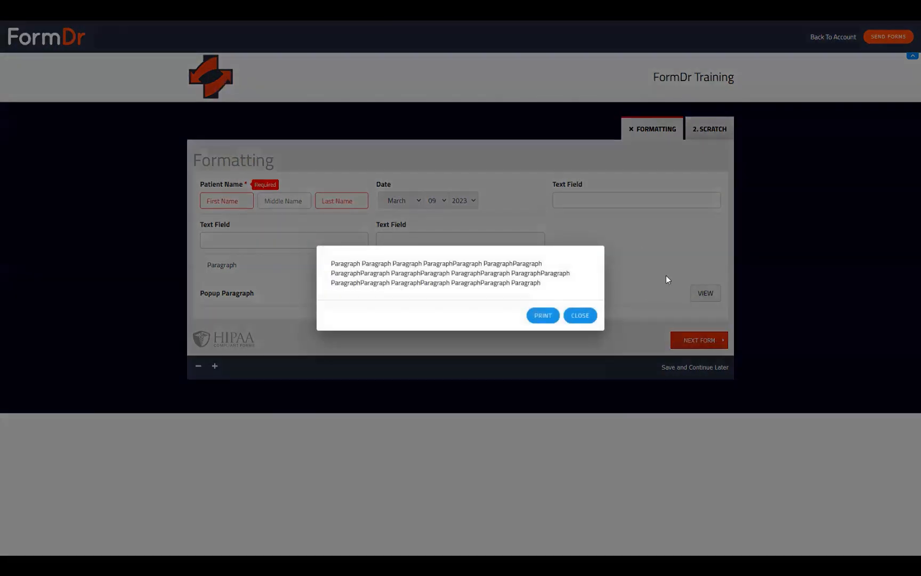
left_click(666, 275)
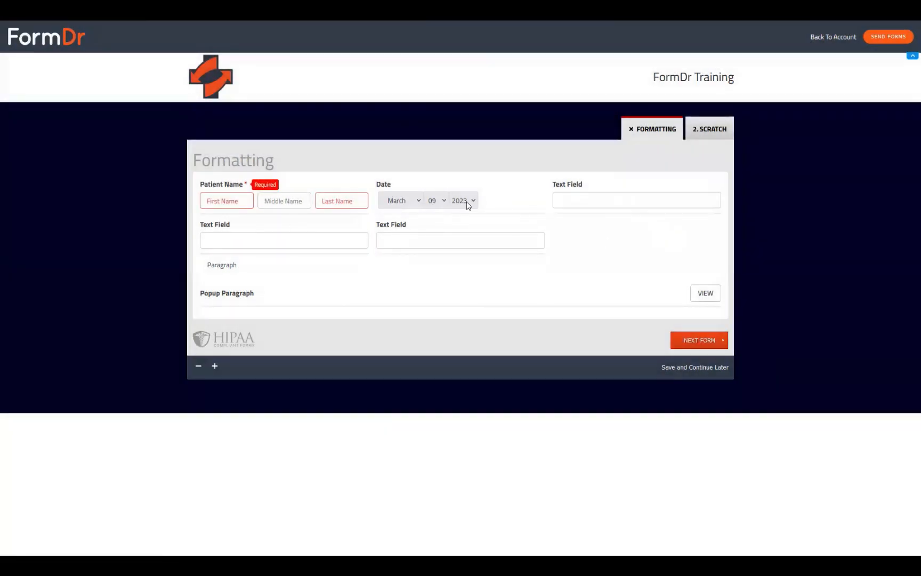
left_click(695, 136)
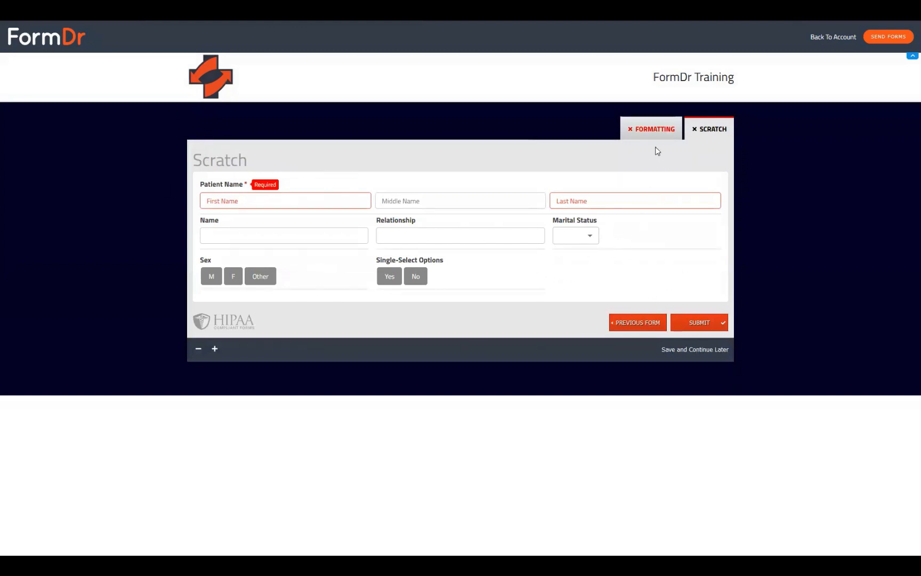
left_click(655, 130)
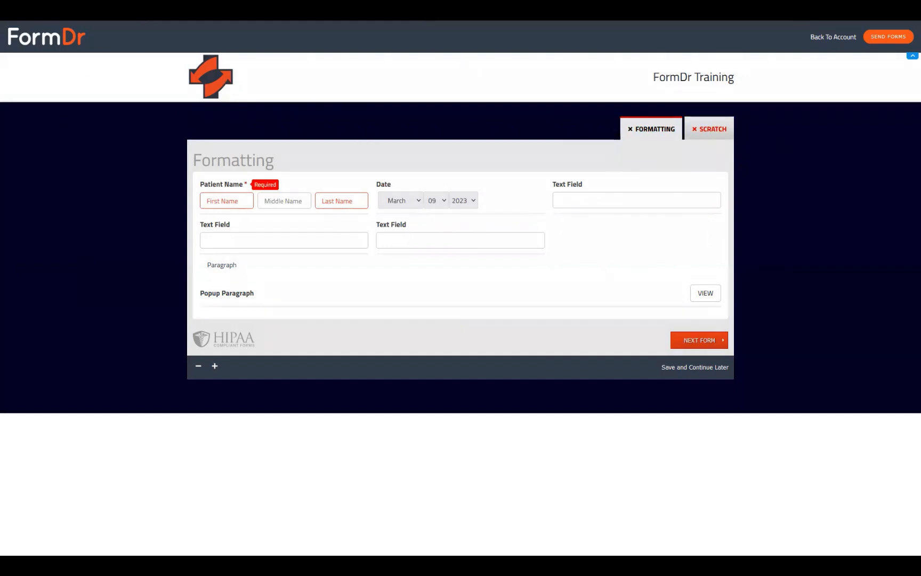
key("ctrl+w")
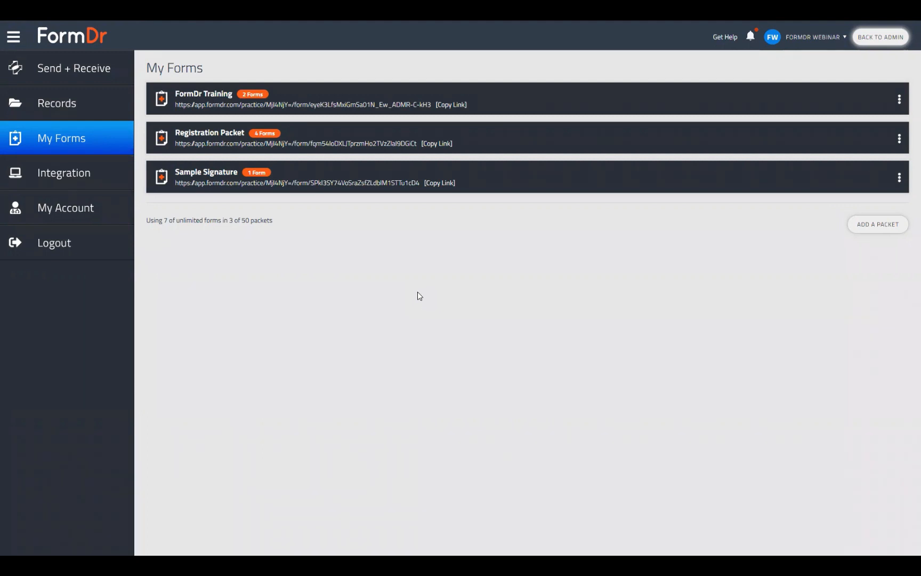
Go to the account's Support settings and open the searchable FormDr Product Guide.
left_click(51, 210)
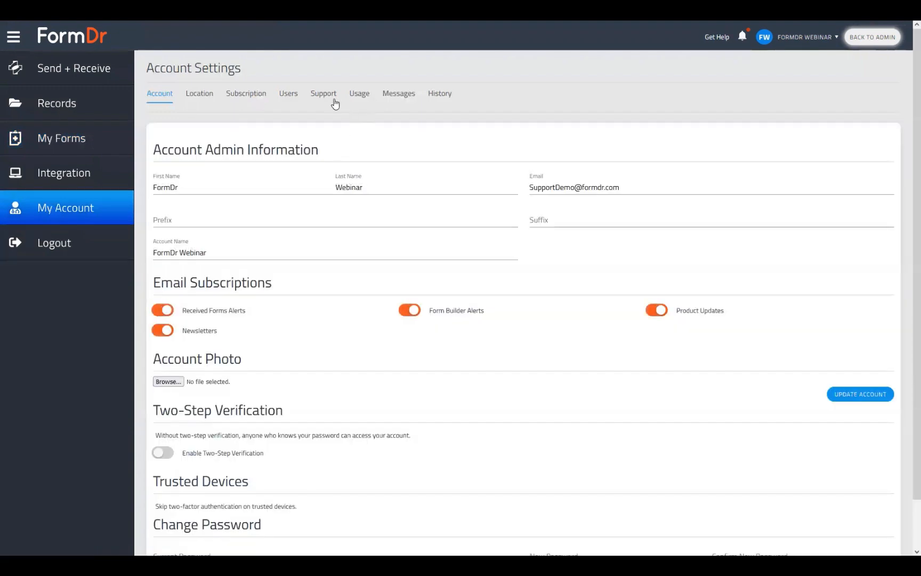
left_click(323, 94)
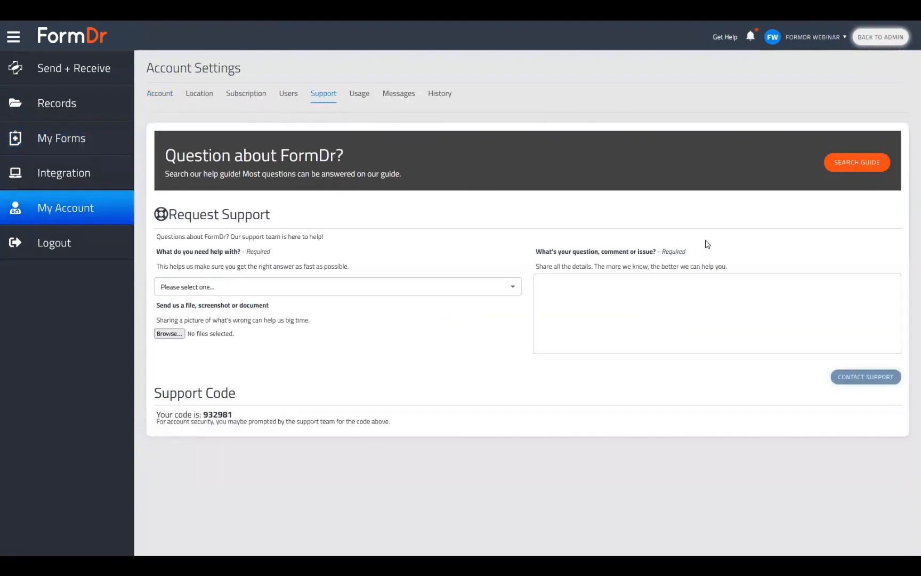
left_click(856, 163)
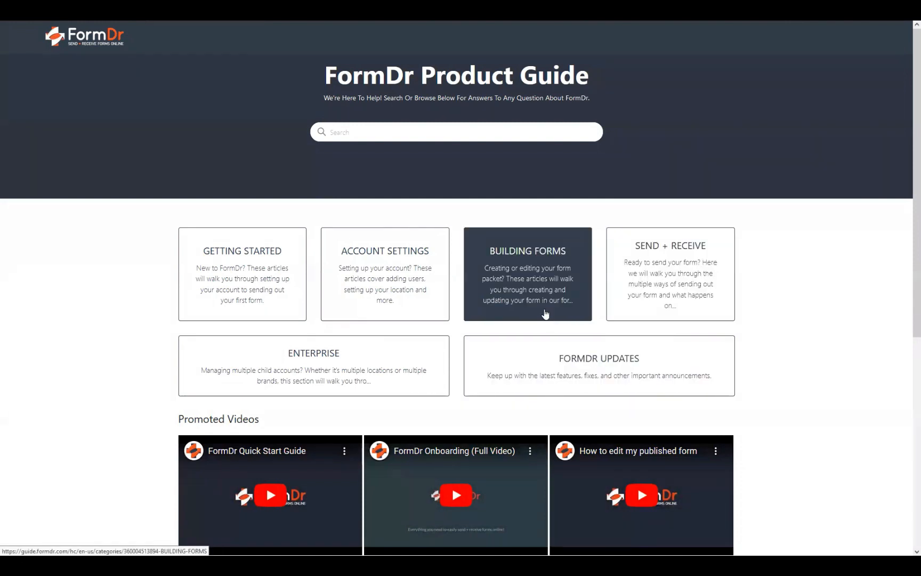
Open the Duplicate and Move Columns article among the guide's Building Forms formatting topics and read through it.
left_click(525, 284)
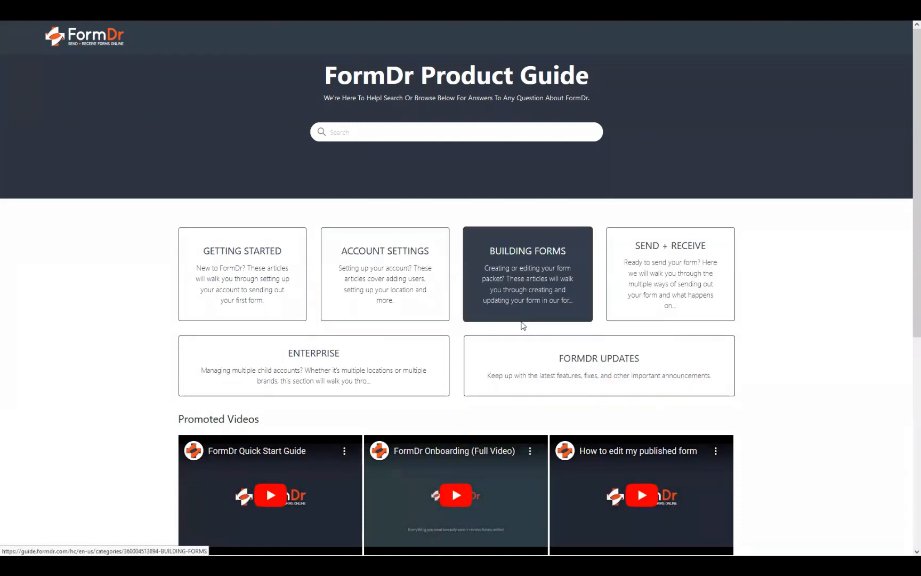
scroll(512, 411, "down", 3)
scroll(498, 397, "down", 3)
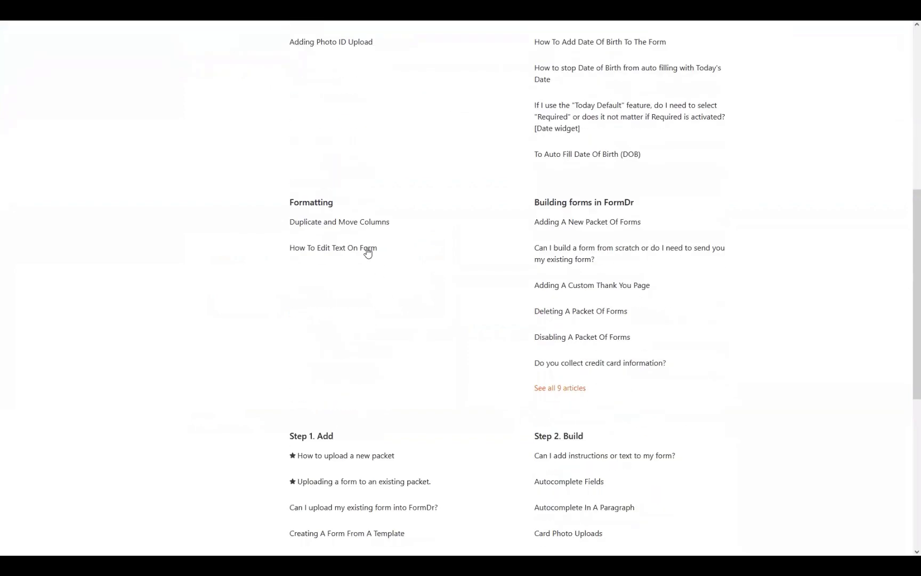
left_click(296, 224)
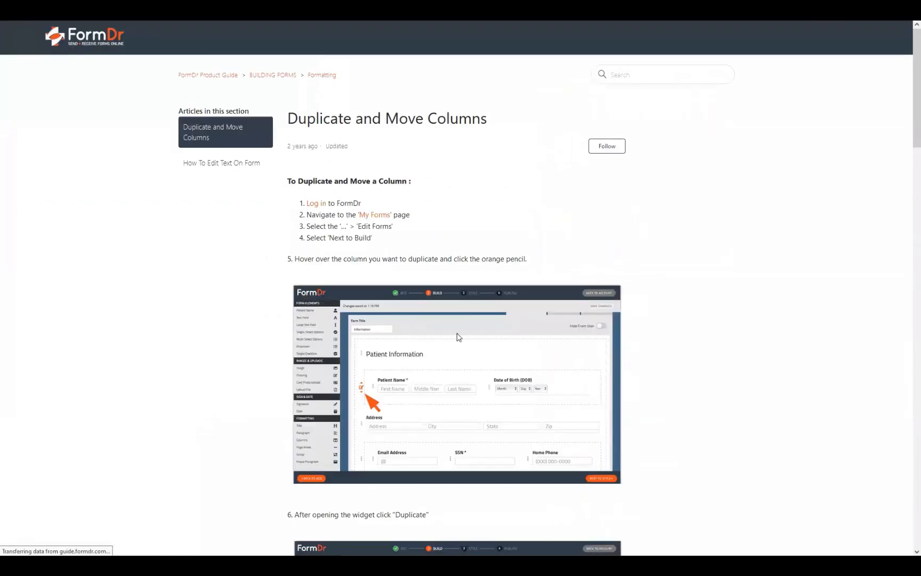
scroll(457, 337, "down", 2)
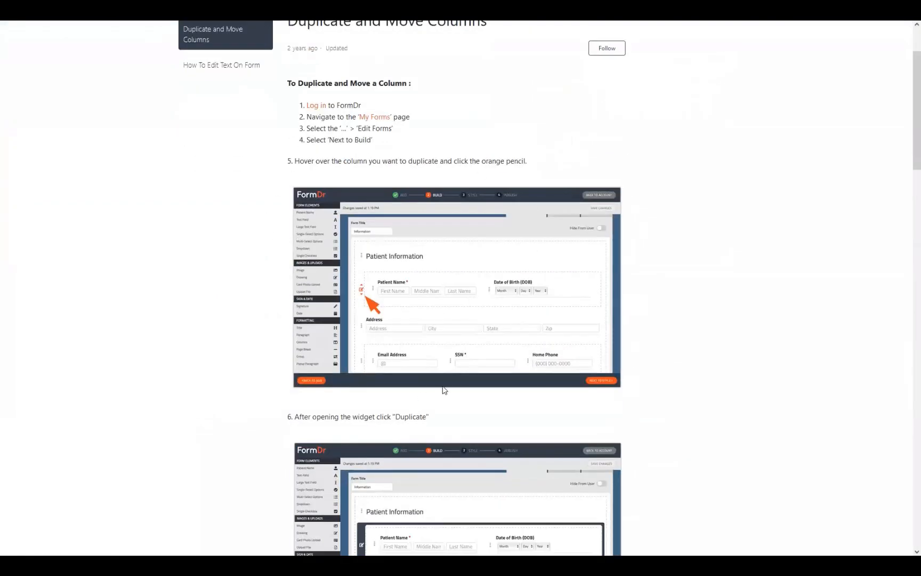
scroll(445, 390, "down", 15)
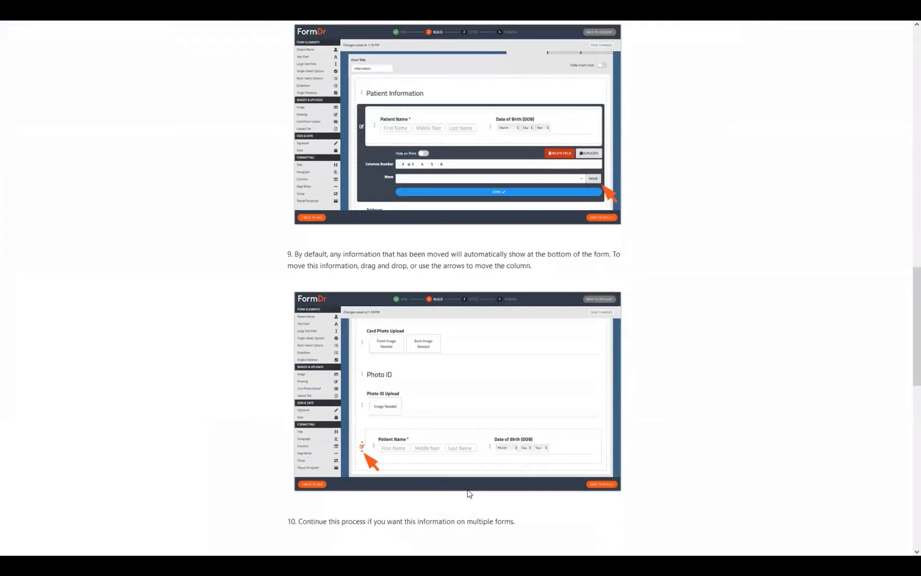
scroll(469, 493, "up", 17)
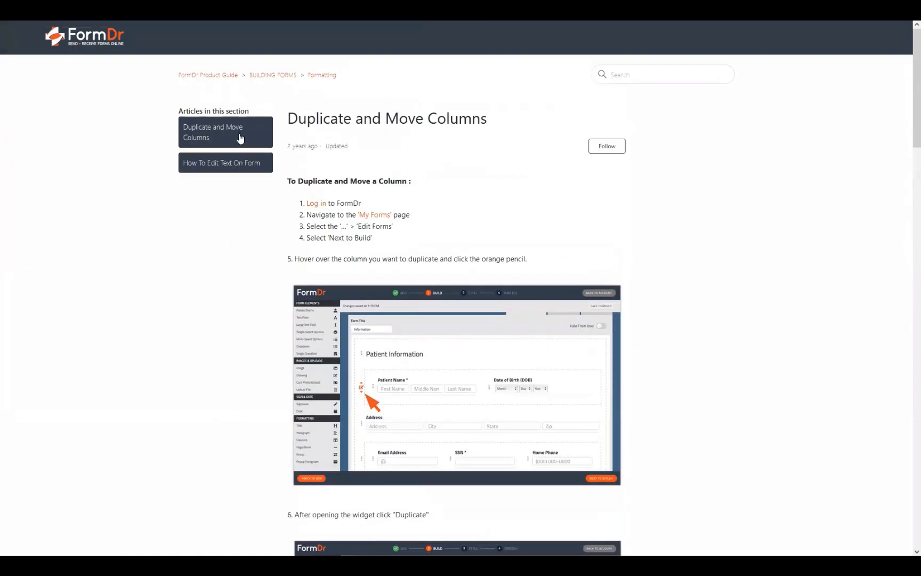
Open the March 2023 Webinar Schedule in the guide's FormDr Updates and review its onboarding, beginner and advanced sessions.
left_click(214, 76)
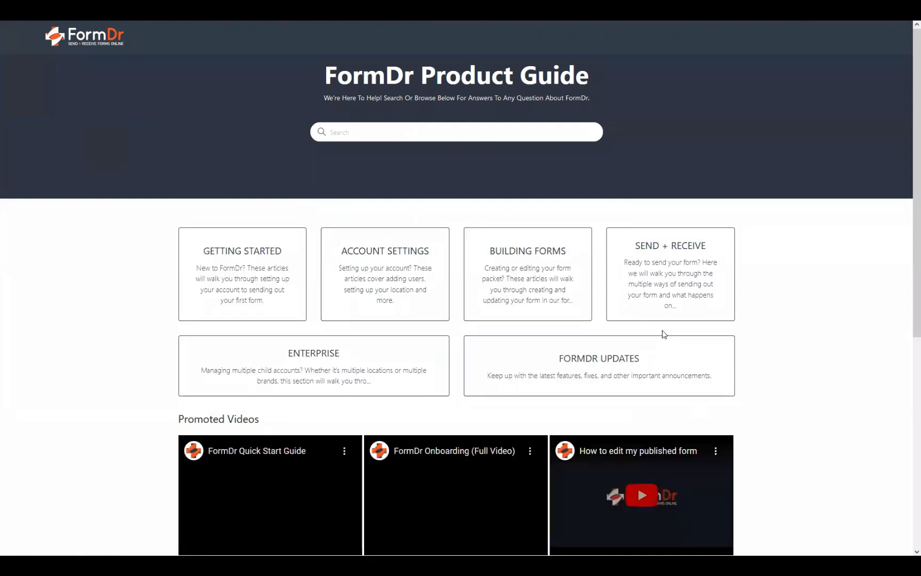
left_click(560, 372)
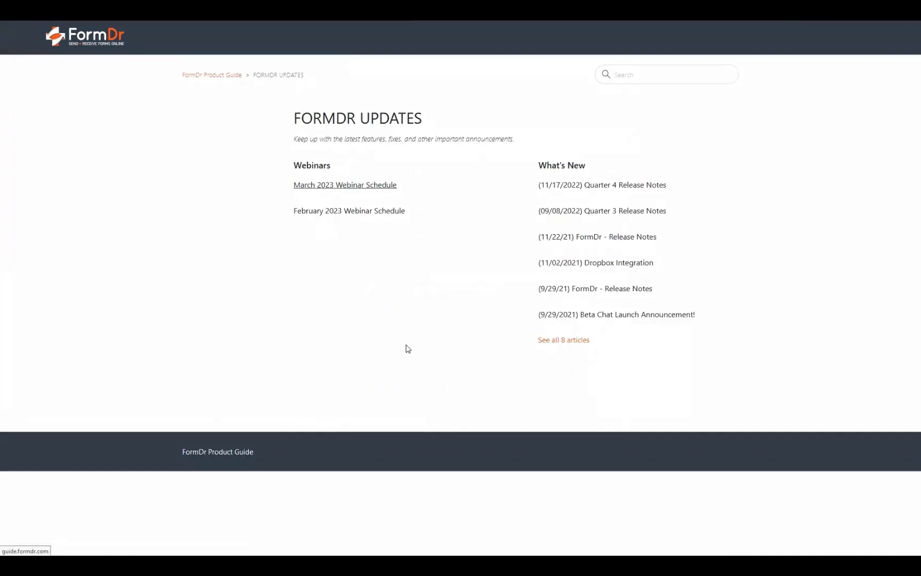
scroll(463, 323, "down", 8)
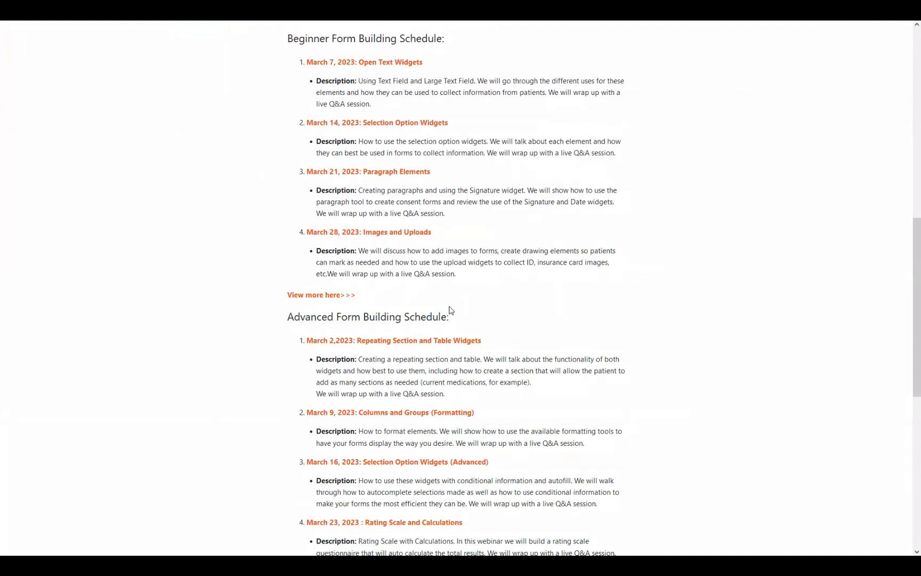
scroll(450, 309, "up", 9)
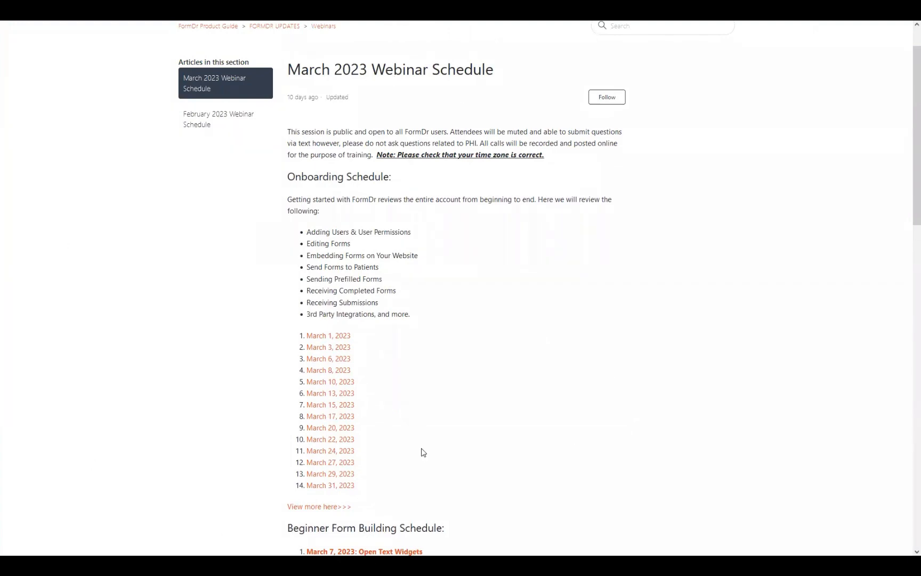
scroll(423, 452, "down", 5)
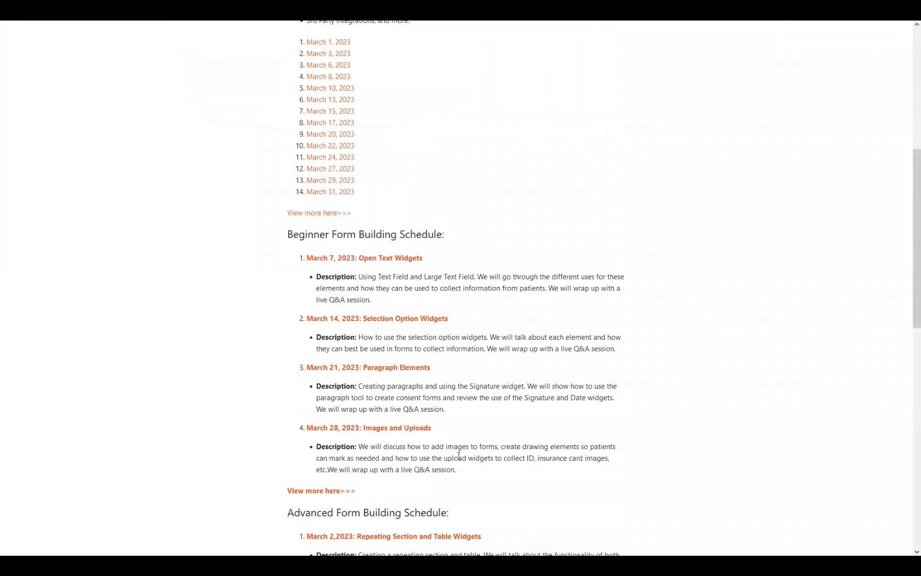
scroll(434, 394, "down", 4)
scroll(645, 260, "up", 1)
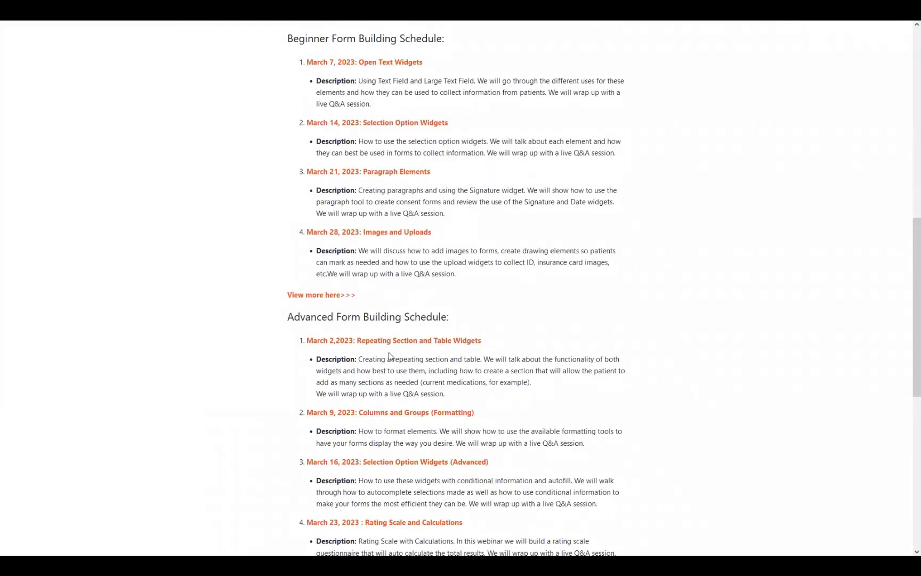
scroll(459, 399, "down", 3)
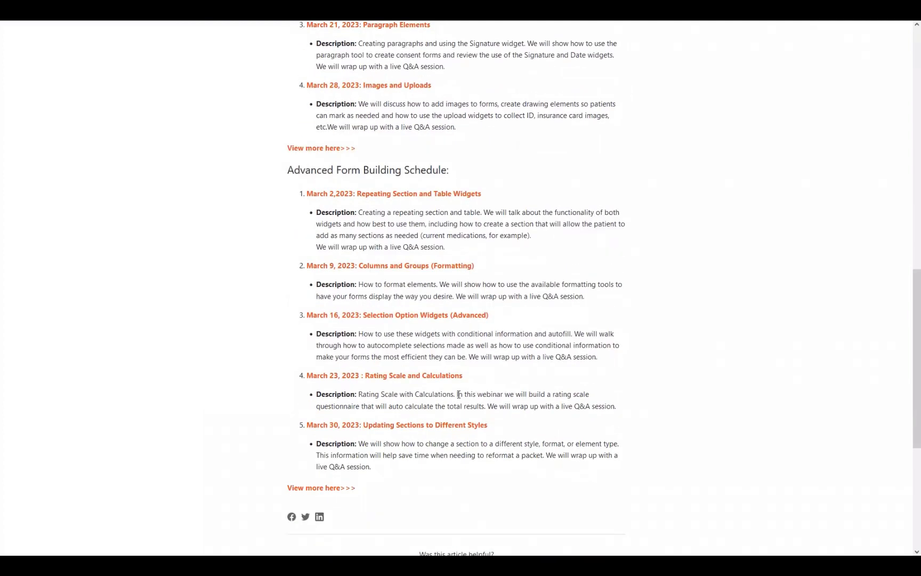
scroll(449, 380, "up", 13)
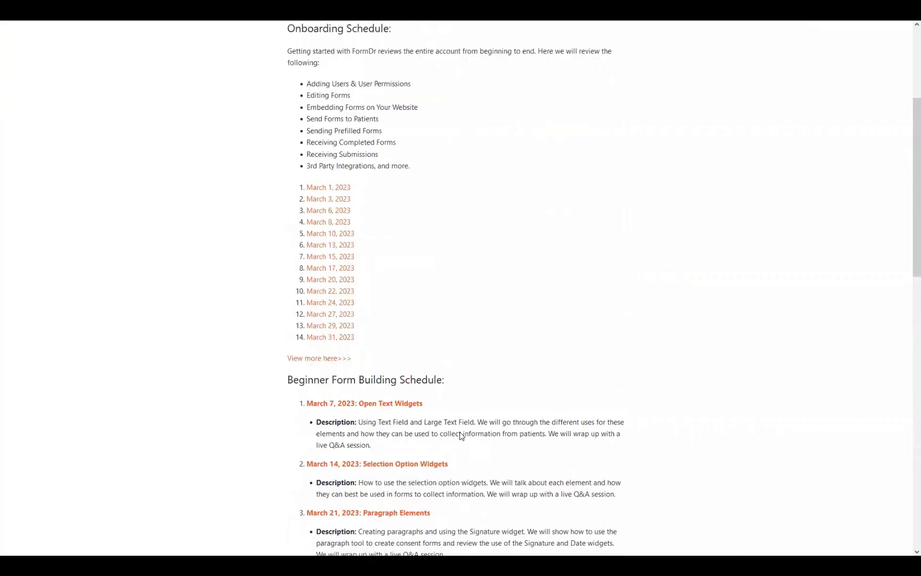
Review the February 2023 Webinar Schedule and open the posted recording of the February 2 session on editing an existing packet.
left_click(206, 122)
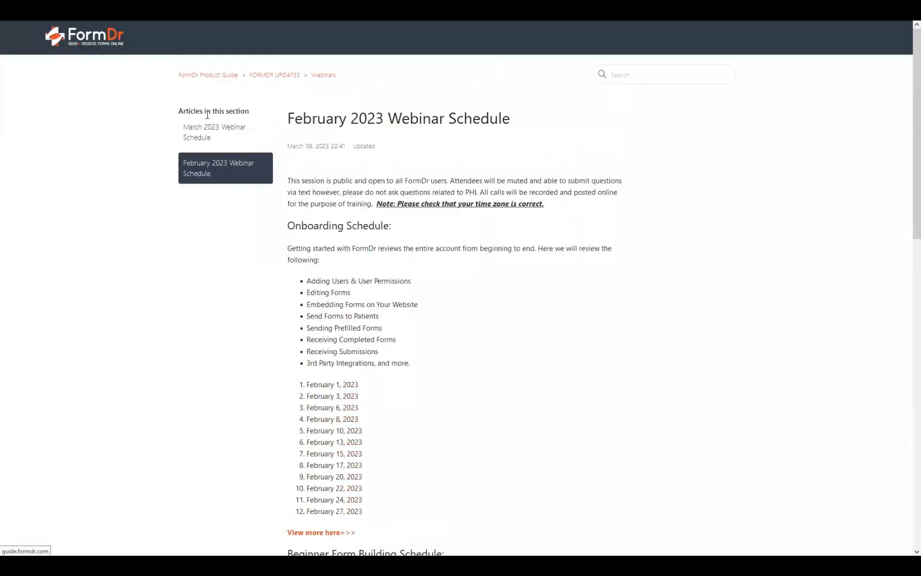
scroll(341, 256, "down", 4)
scroll(334, 242, "up", 4)
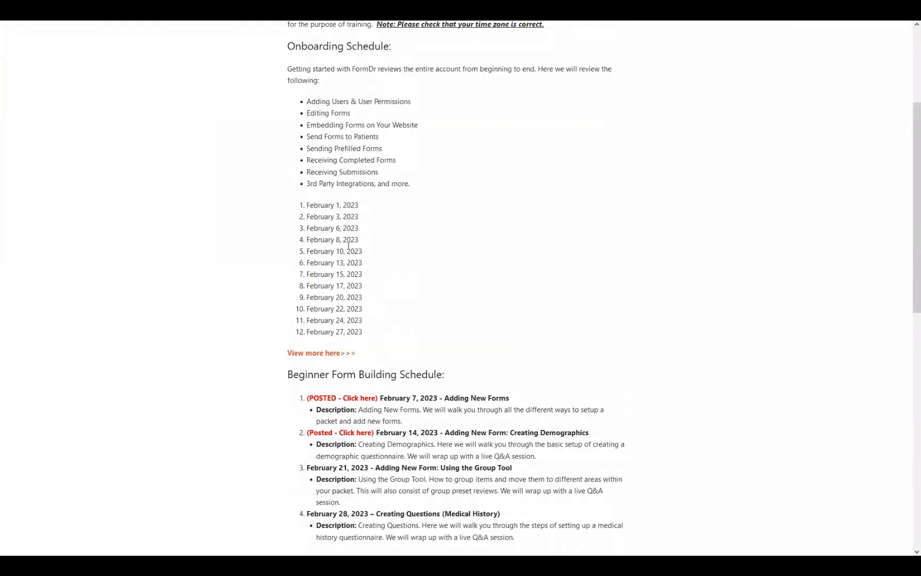
scroll(373, 341, "down", 4)
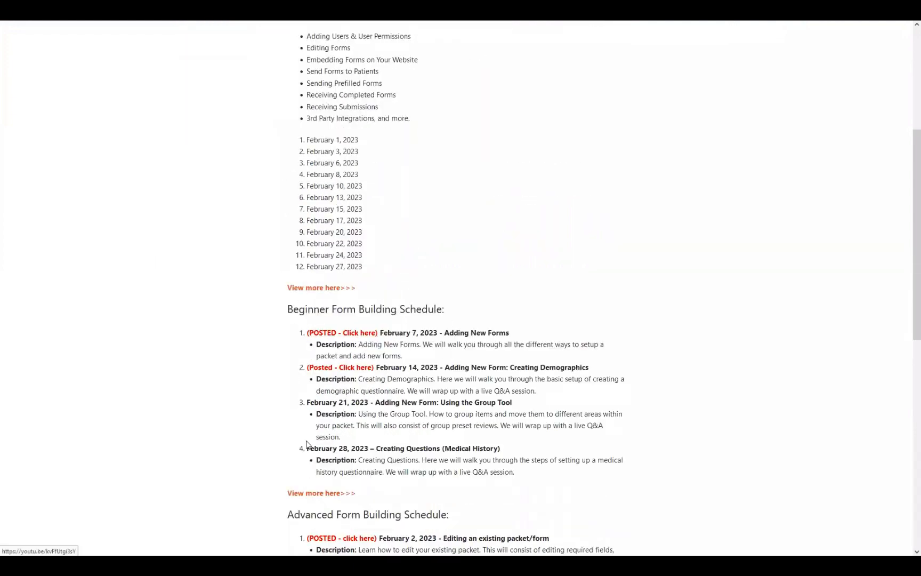
left_click(344, 539)
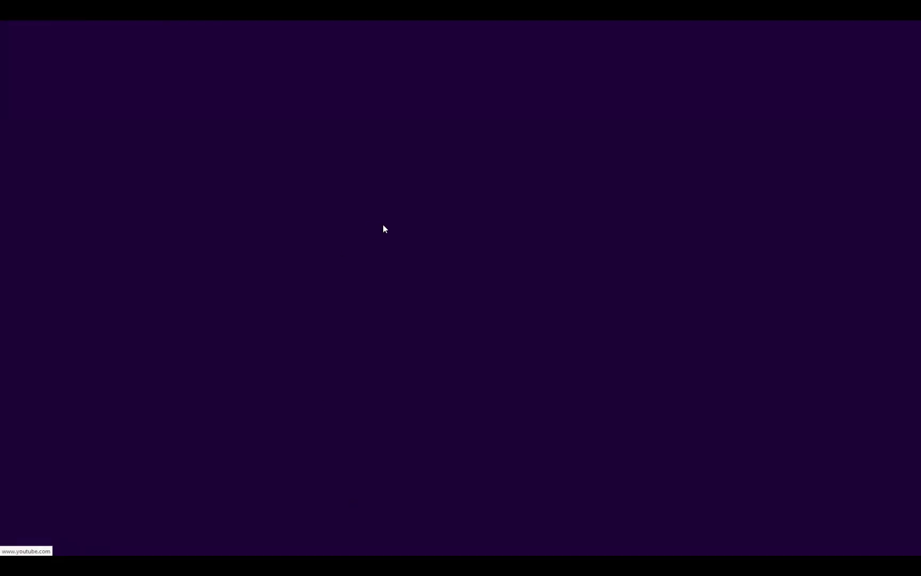